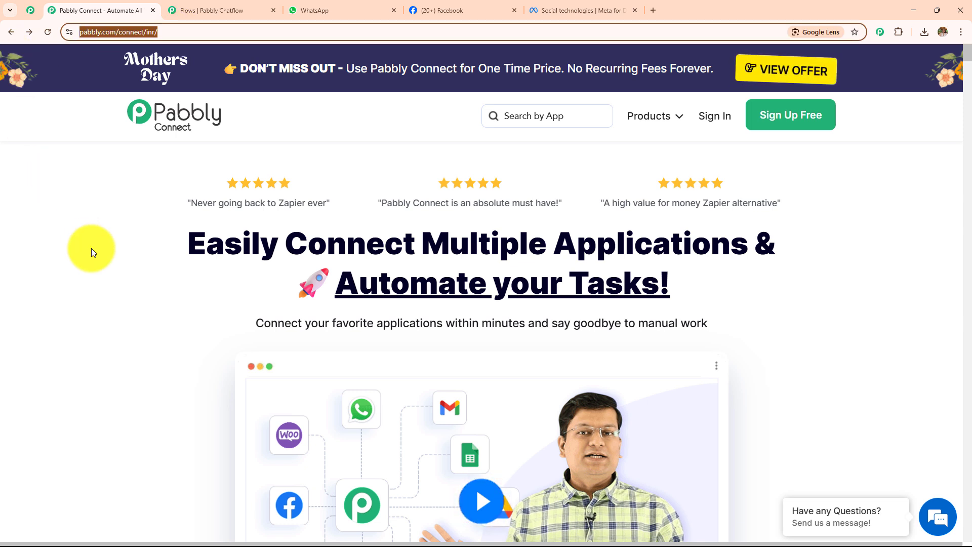
- Sign in to the Pabbly account and open the Pabbly Connect dashboard
{"action": "left_click", "coordinate": [91, 248]}
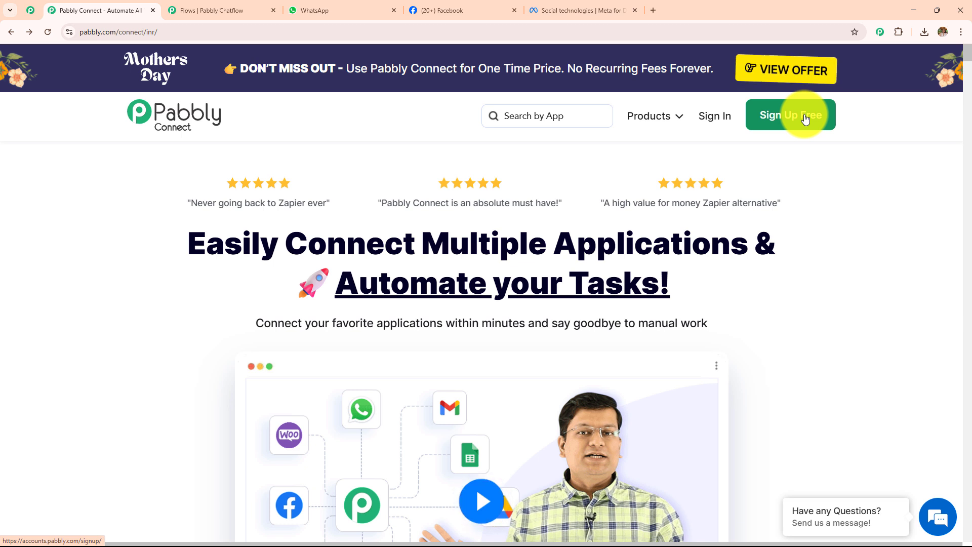
{"action": "left_click", "coordinate": [719, 124]}
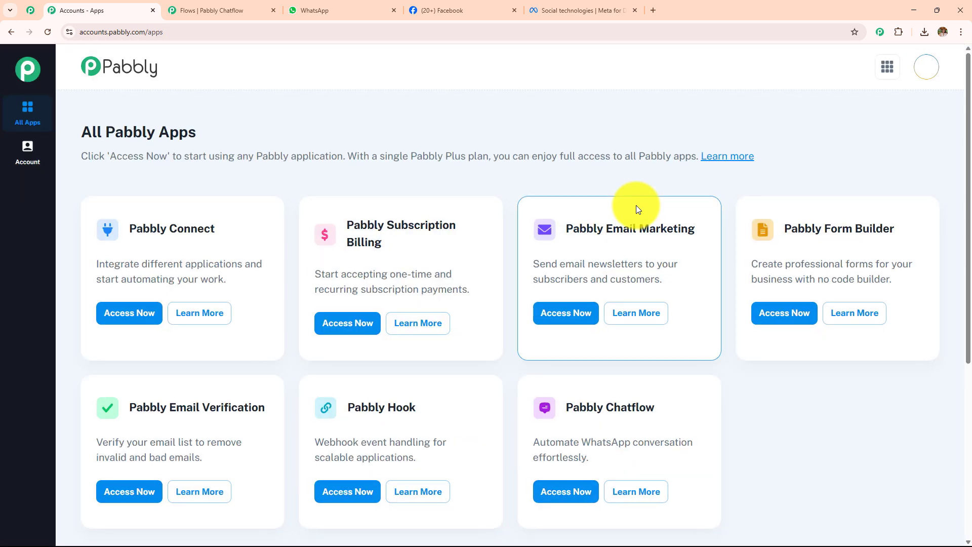
{"action": "triple_click", "coordinate": [216, 133]}
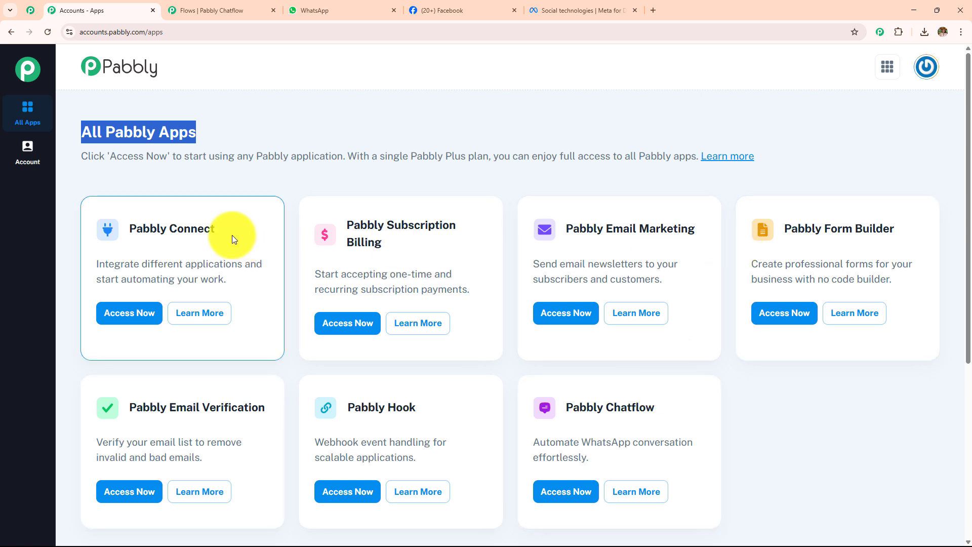
{"action": "left_click_drag", "start_coordinate": [126, 226], "coordinate": [280, 226]}
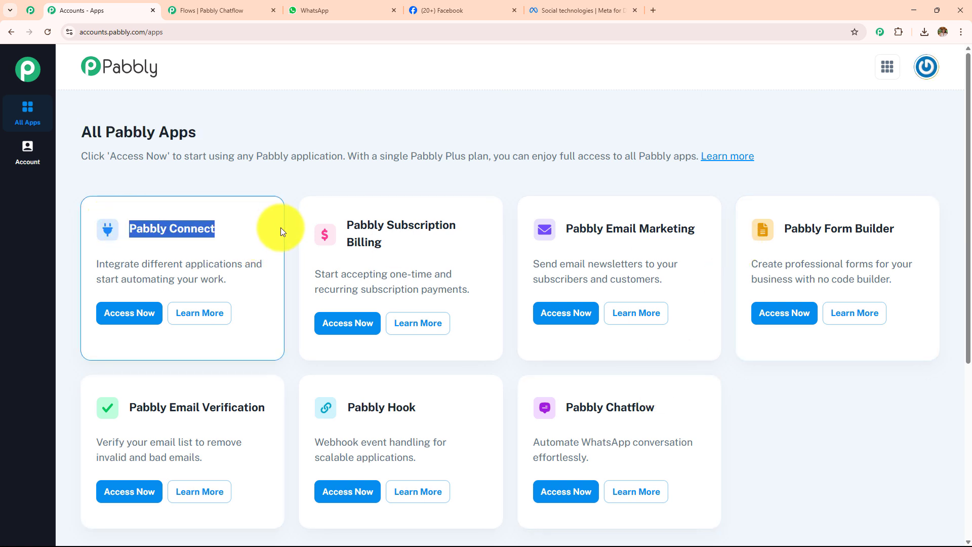
{"action": "left_click", "coordinate": [109, 315]}
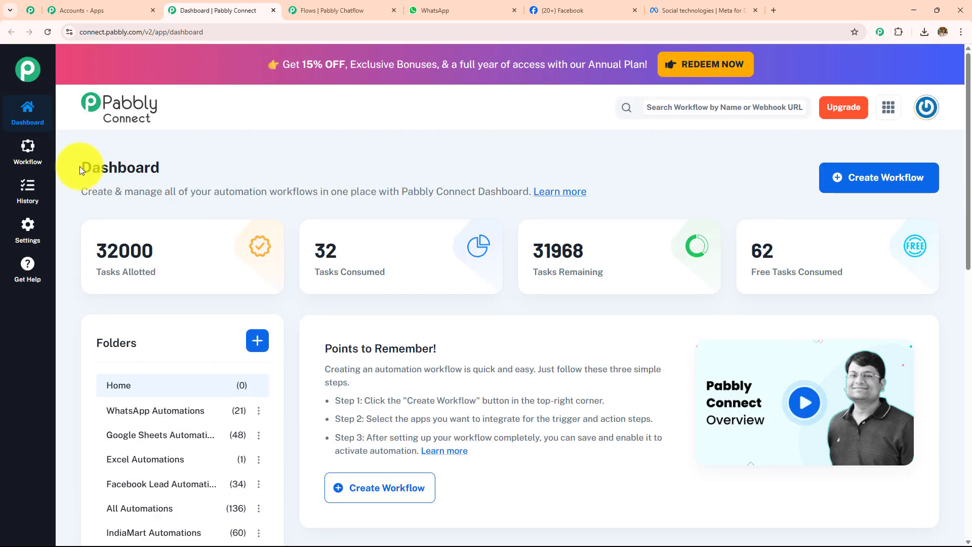
- Look over the dashboard's folders and workflow list, and view the folder creation dialog without making a folder
{"action": "left_click_drag", "start_coordinate": [81, 167], "coordinate": [308, 150]}
{"action": "scroll", "coordinate": [421, 355], "scroll_direction": "down", "scroll_amount": 5}
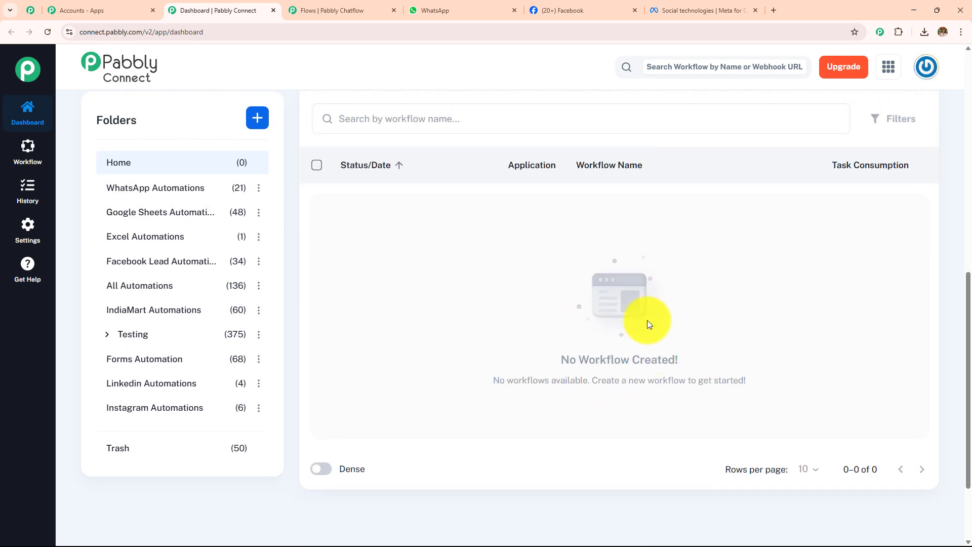
{"action": "scroll", "coordinate": [130, 434], "scroll_direction": "up", "scroll_amount": 4}
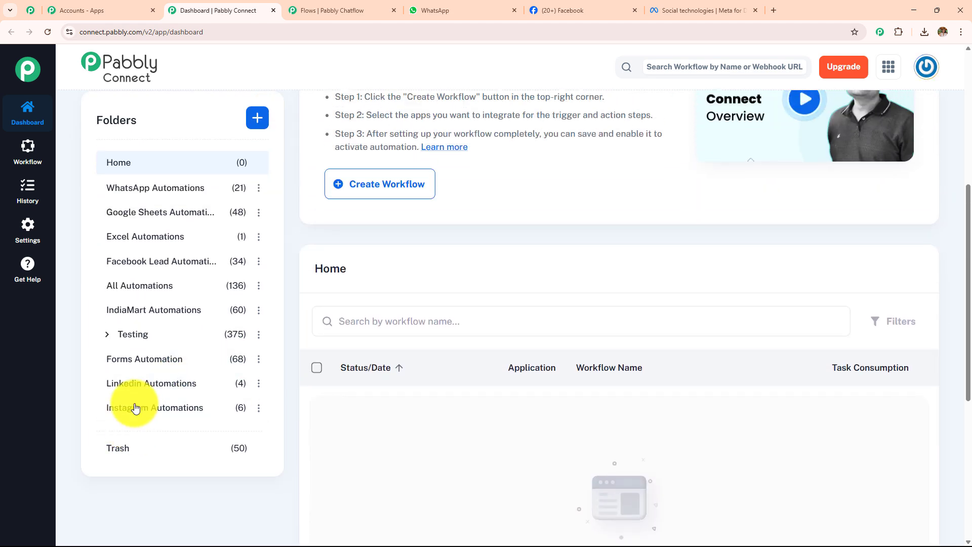
{"action": "scroll", "coordinate": [198, 315], "scroll_direction": "up", "scroll_amount": 3}
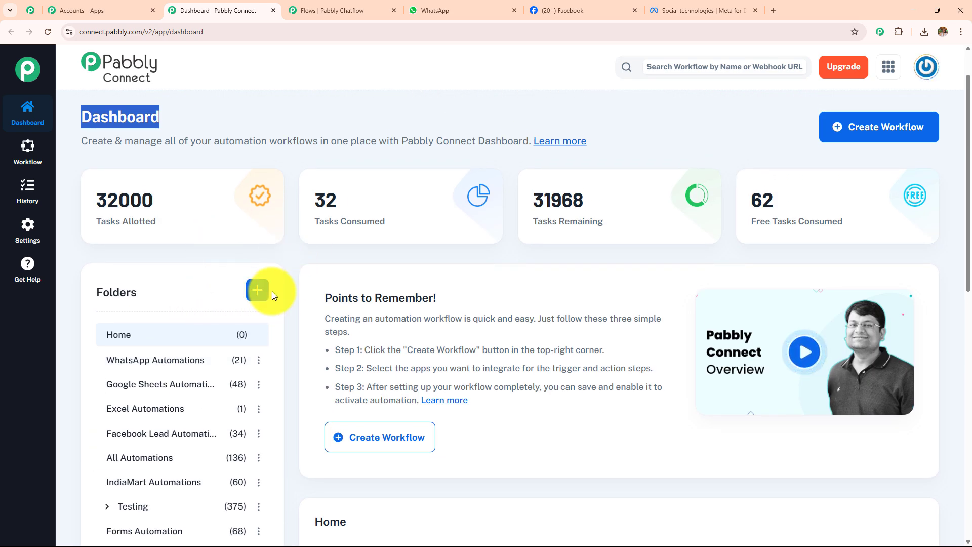
{"action": "left_click", "coordinate": [258, 291]}
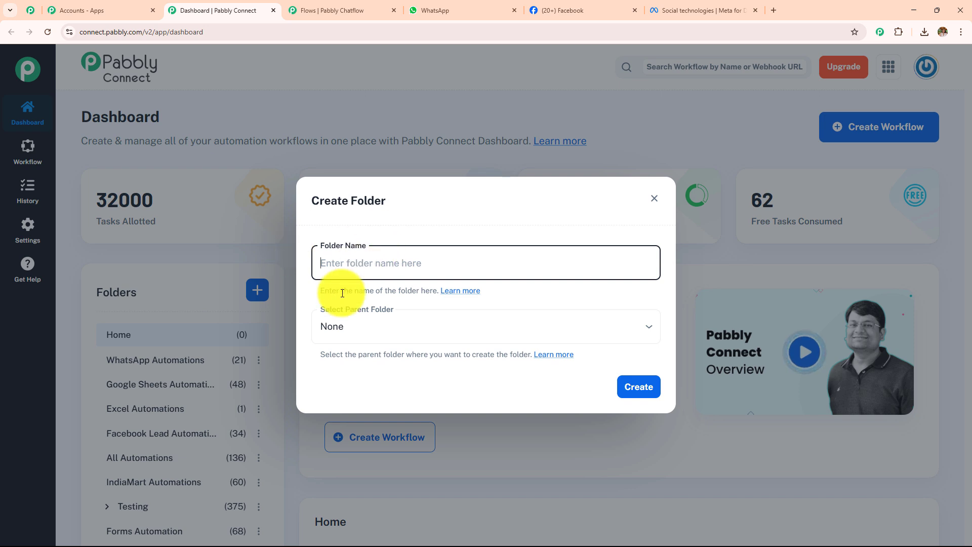
{"action": "left_click", "coordinate": [654, 199]}
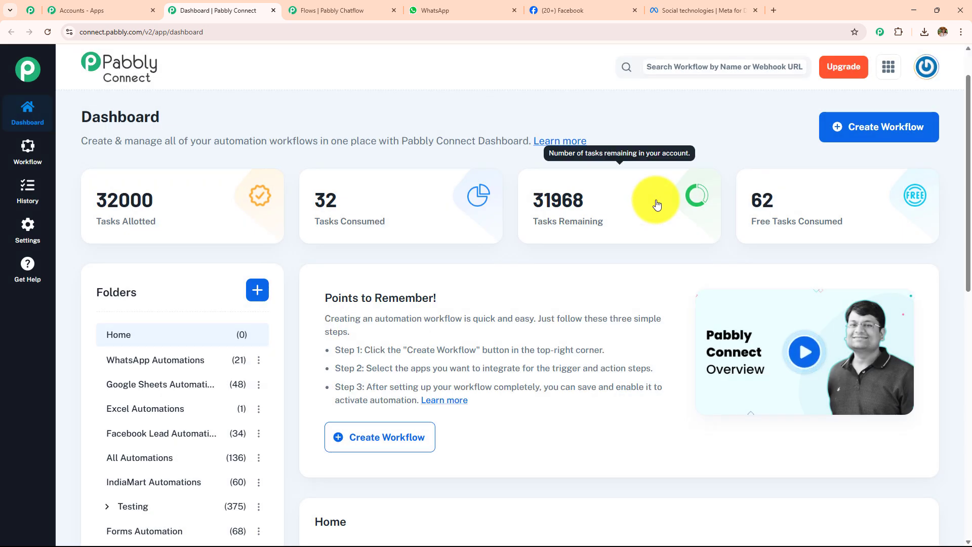
- Start a new workflow named "How to Create Photography Studio Service Chatbot for Facebook Lead Ads using Pabbly Chatflow"
{"action": "left_click", "coordinate": [850, 127]}
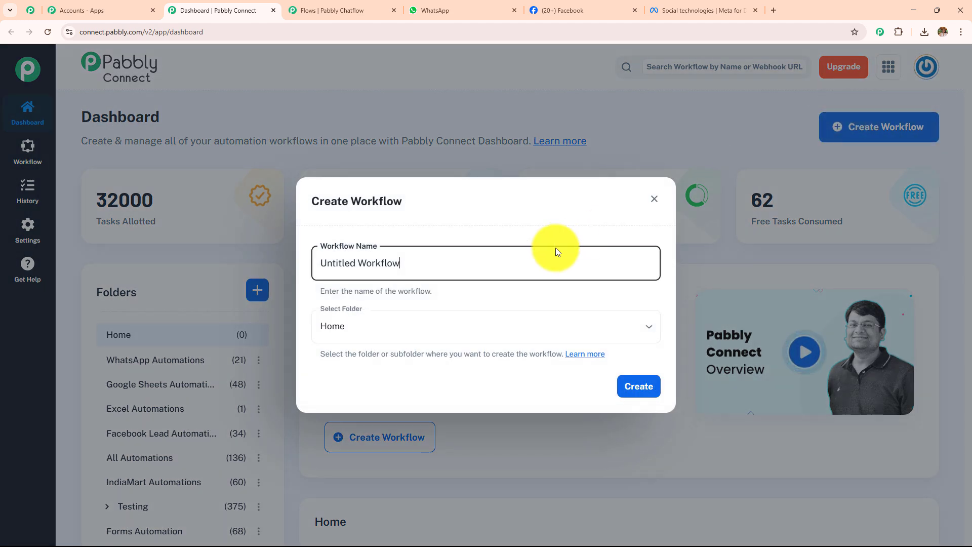
{"action": "key", "text": "ctrl+a"}
{"action": "key", "text": "BackSpace"}
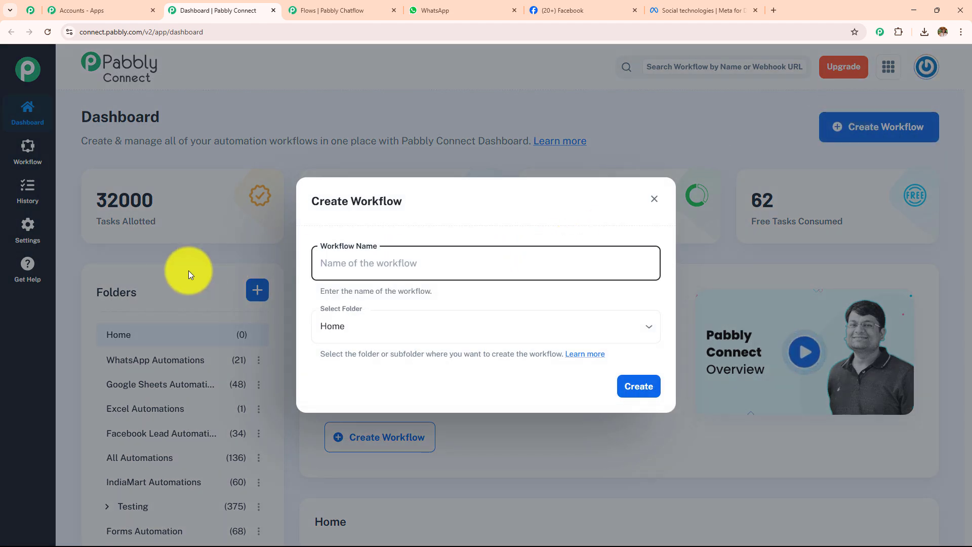
{"action": "left_click", "coordinate": [390, 324]}
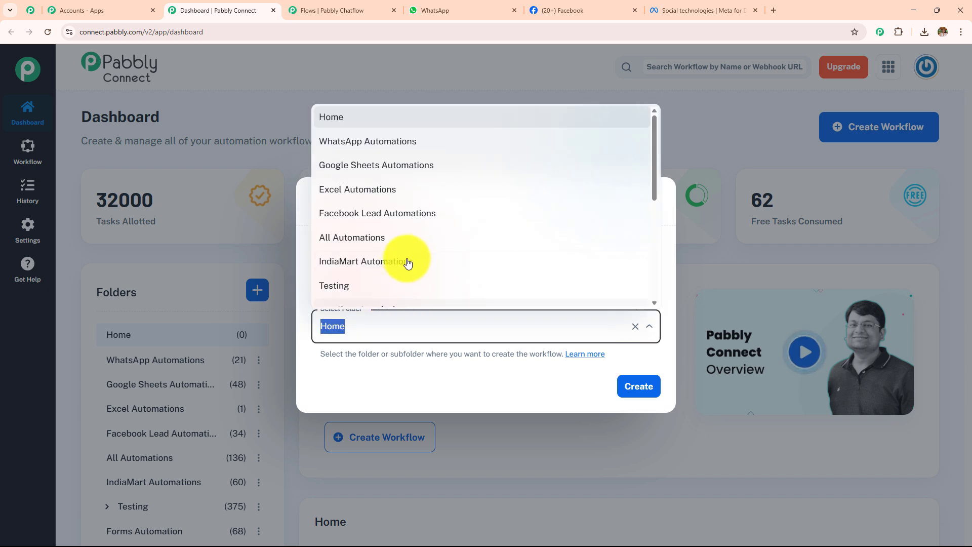
{"action": "scroll", "coordinate": [407, 262], "scroll_direction": "down", "scroll_amount": 5}
{"action": "scroll", "coordinate": [405, 257], "scroll_direction": "up", "scroll_amount": 5}
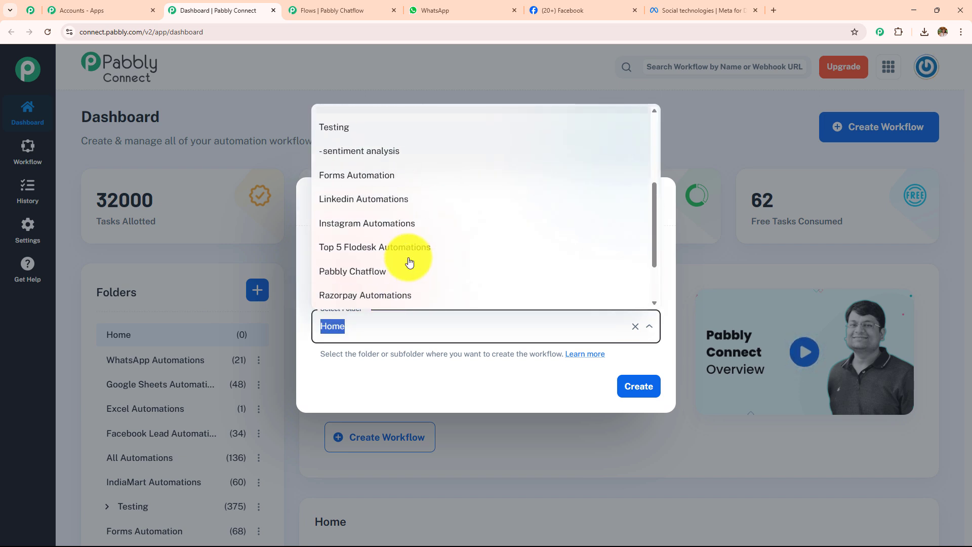
{"action": "left_click", "coordinate": [434, 397]}
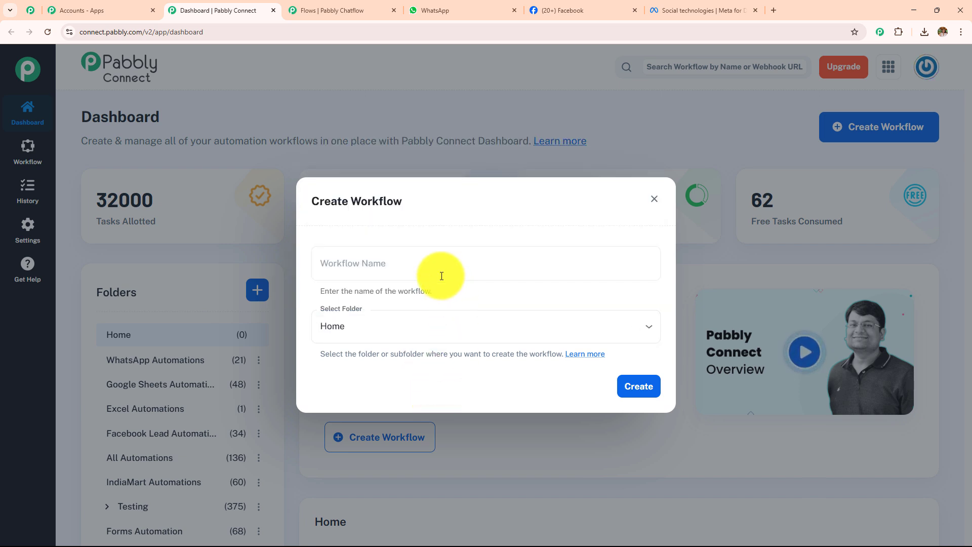
{"action": "left_click", "coordinate": [438, 268]}
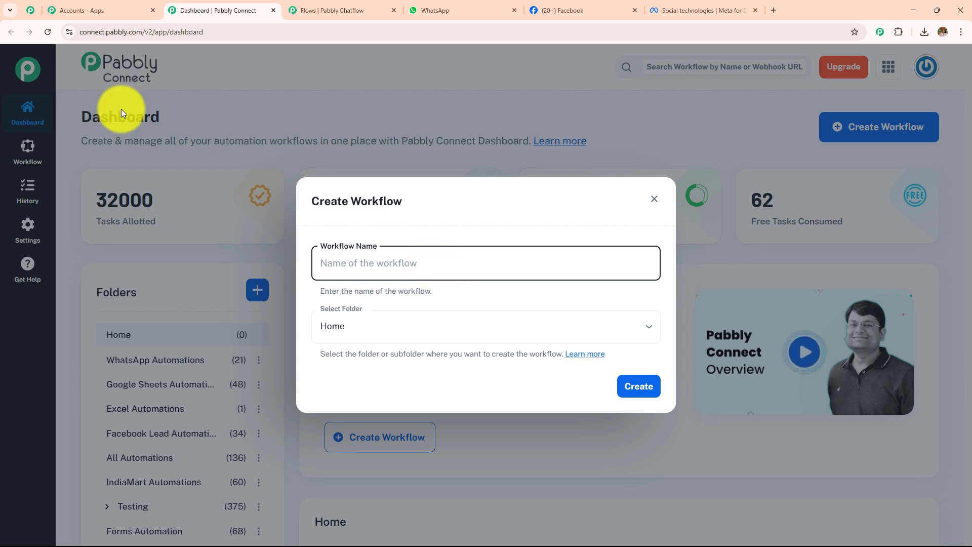
{"action": "type", "text": "How to Create Photography Studio Service Chatbot for Facebook Lead Ads"}
{"action": "left_click_drag", "start_coordinate": [651, 262], "coordinate": [529, 296]}
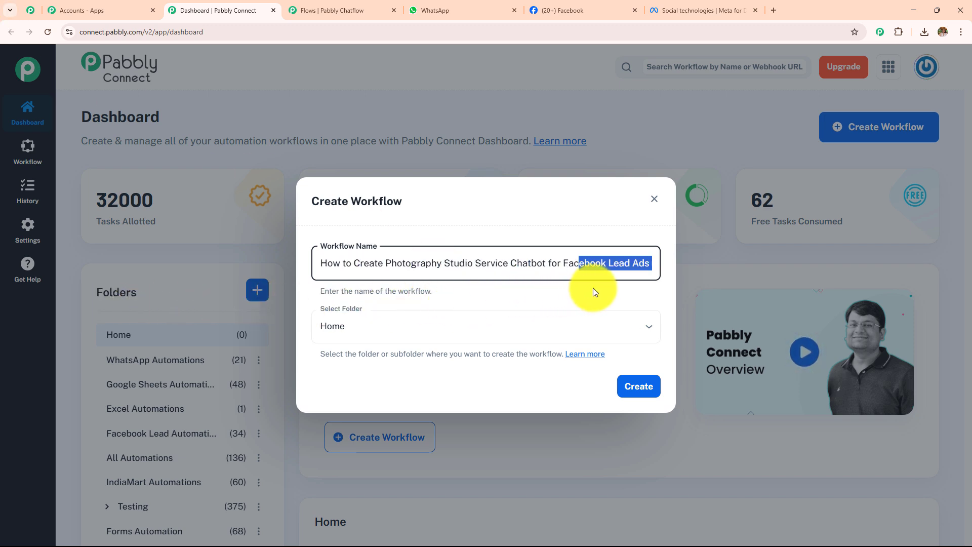
{"action": "left_click_drag", "start_coordinate": [631, 283], "coordinate": [657, 279]}
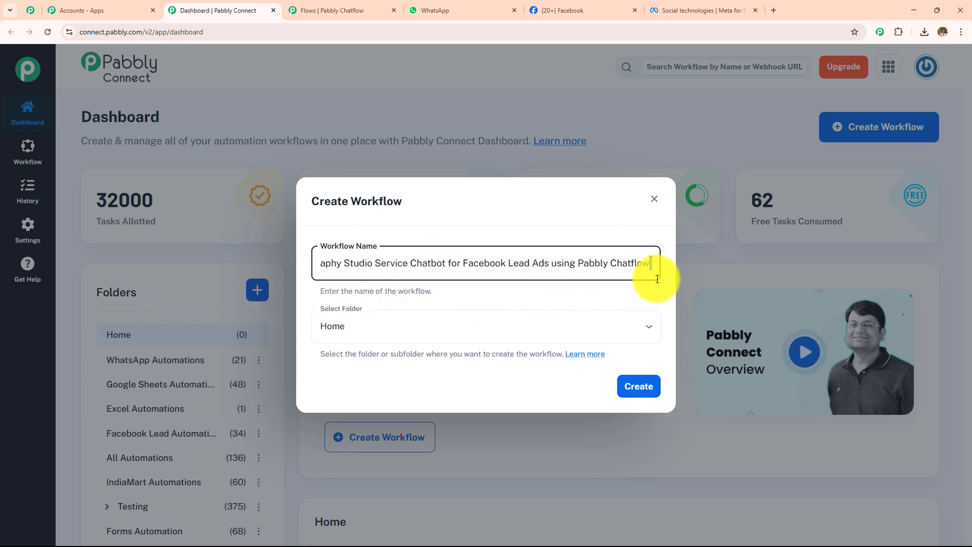
- Assign the new workflow to the Pabbly Chatflow folder and create it
{"action": "left_click", "coordinate": [426, 334]}
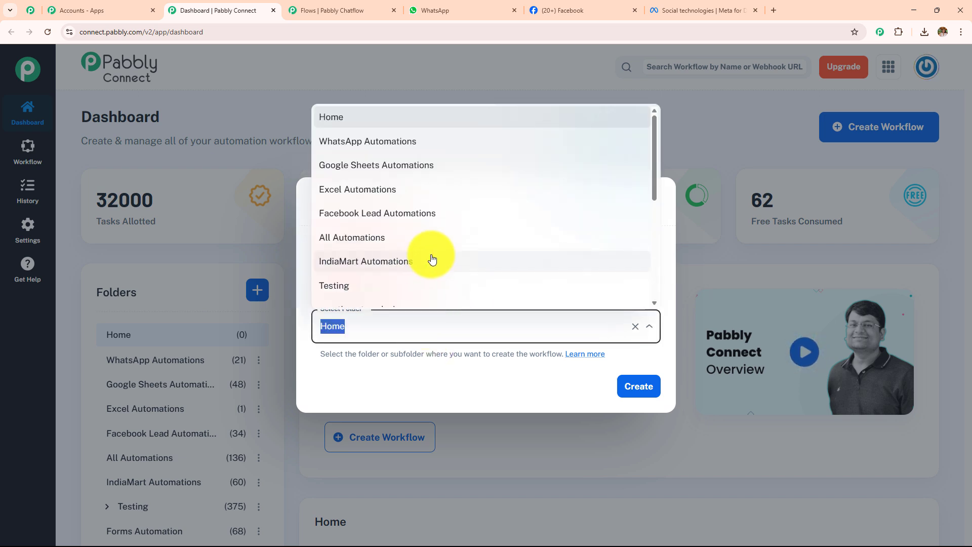
{"action": "scroll", "coordinate": [433, 268], "scroll_direction": "down", "scroll_amount": 5}
{"action": "scroll", "coordinate": [429, 272], "scroll_direction": "up", "scroll_amount": 5}
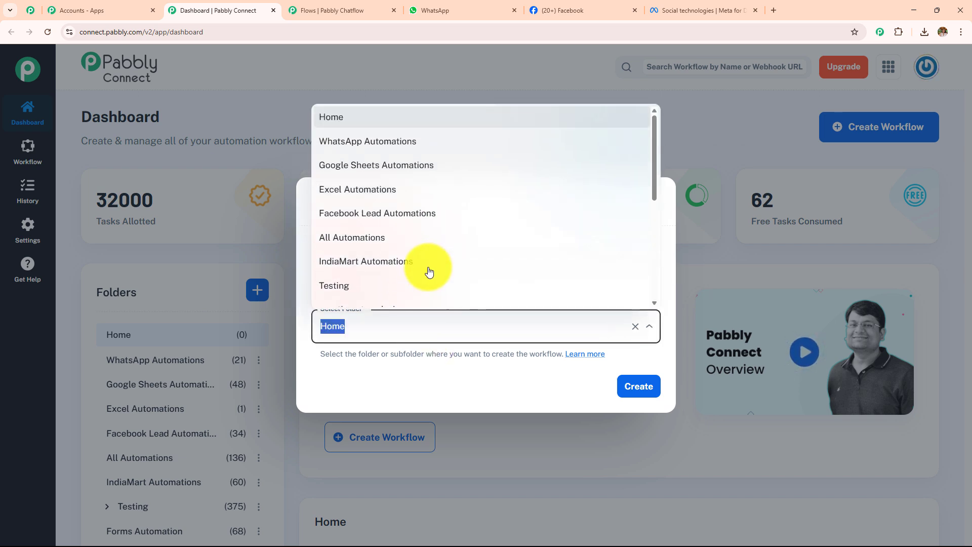
{"action": "scroll", "coordinate": [429, 271], "scroll_direction": "down", "scroll_amount": 5}
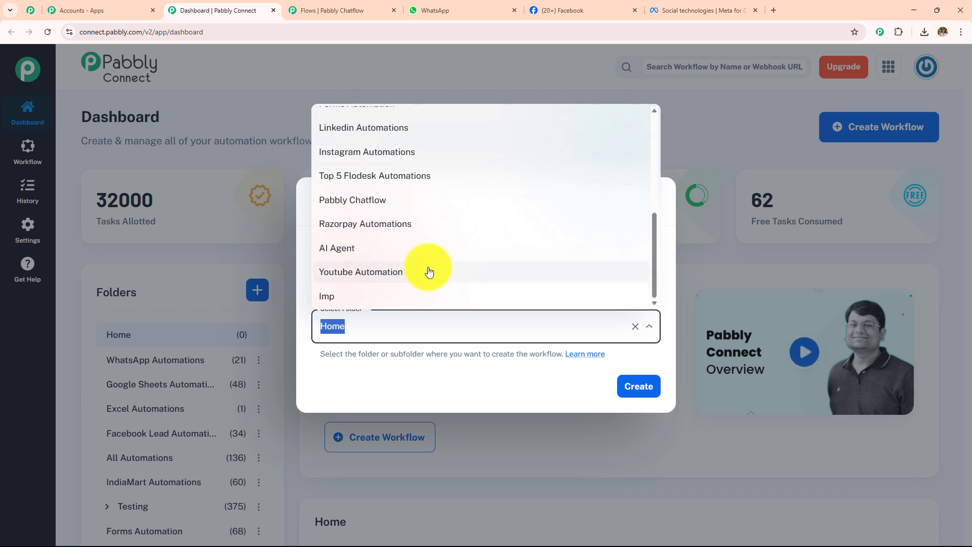
{"action": "scroll", "coordinate": [429, 272], "scroll_direction": "up", "scroll_amount": 3}
{"action": "scroll", "coordinate": [428, 272], "scroll_direction": "up", "scroll_amount": 1}
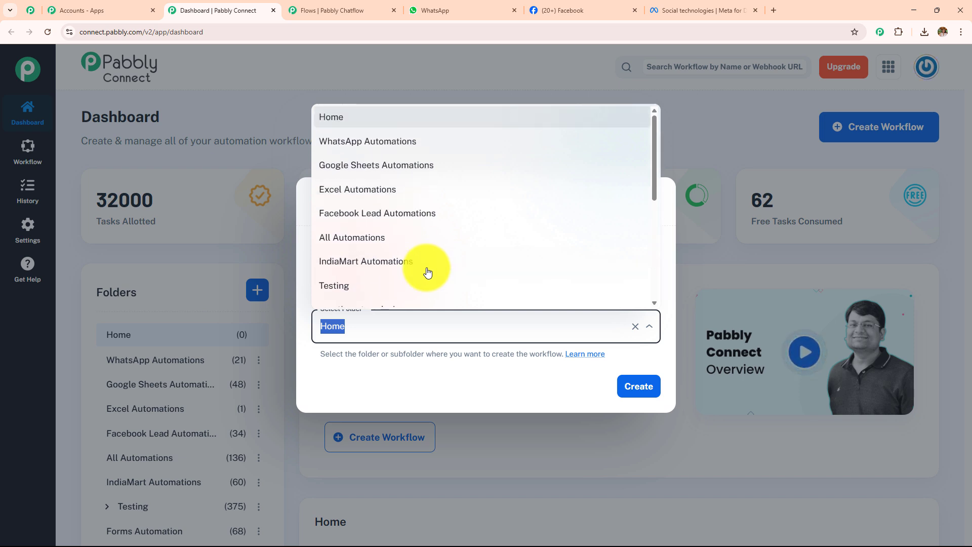
{"action": "scroll", "coordinate": [385, 243], "scroll_direction": "down", "scroll_amount": 3}
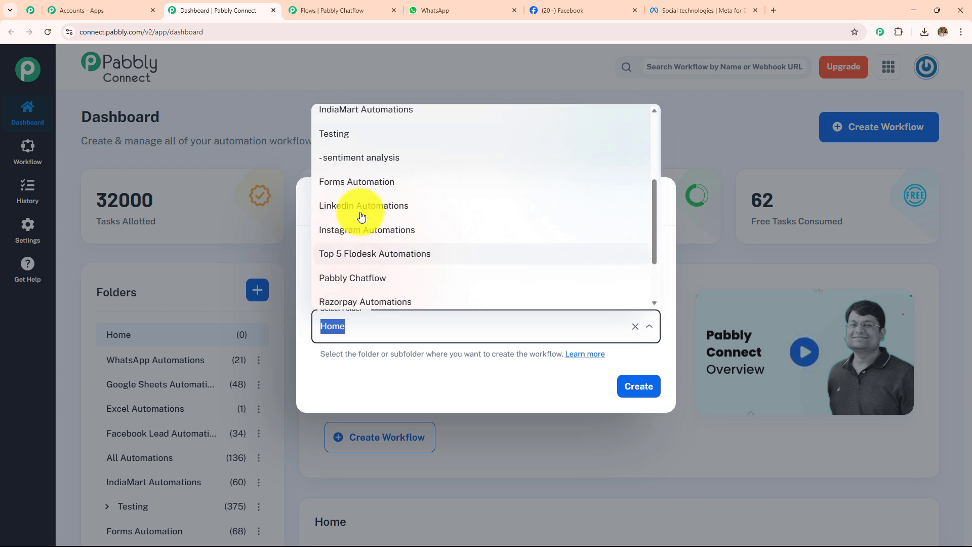
{"action": "left_click", "coordinate": [354, 277]}
{"action": "left_click", "coordinate": [628, 390]}
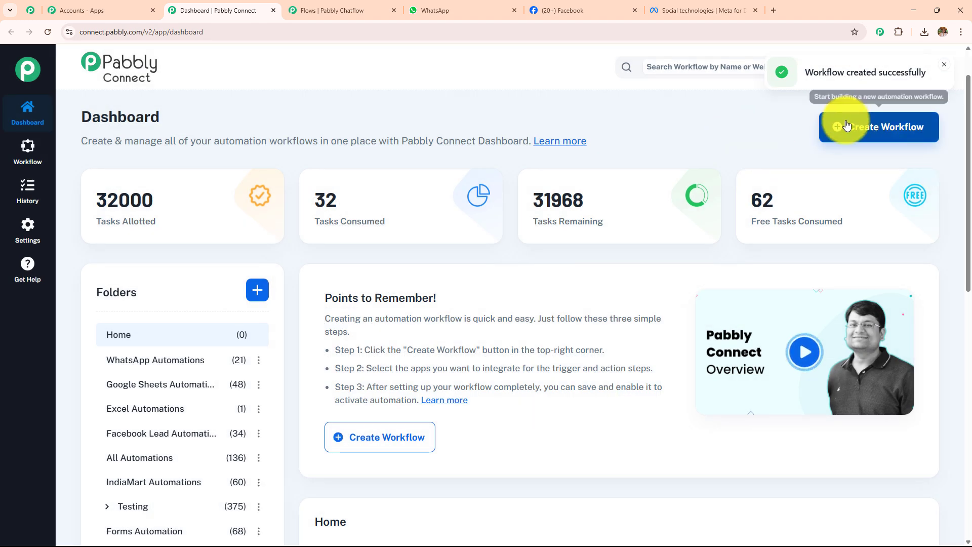
{"action": "left_click", "coordinate": [846, 125]}
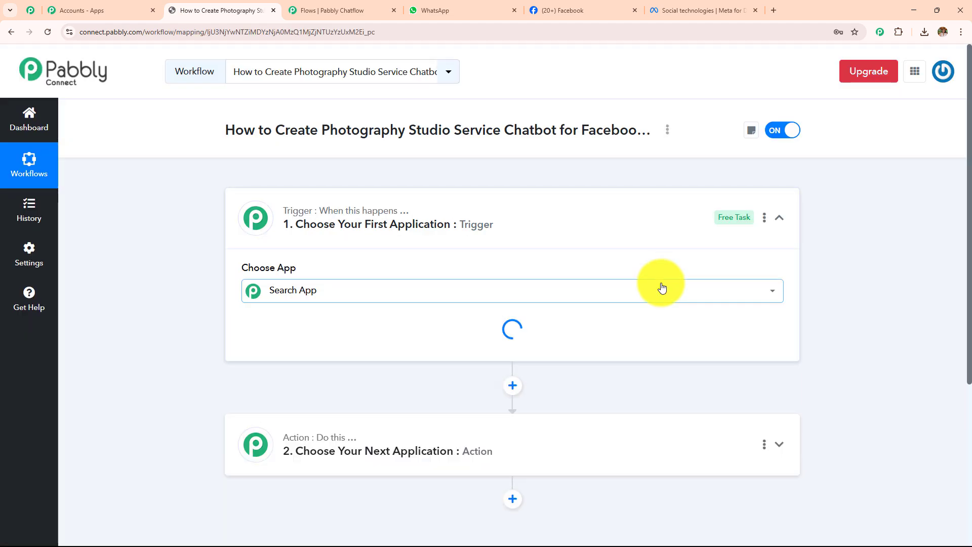
- Collapse the trigger step, view the Broadcast Photo Studio page on Facebook, and return to the workflow
{"action": "left_click", "coordinate": [636, 242]}
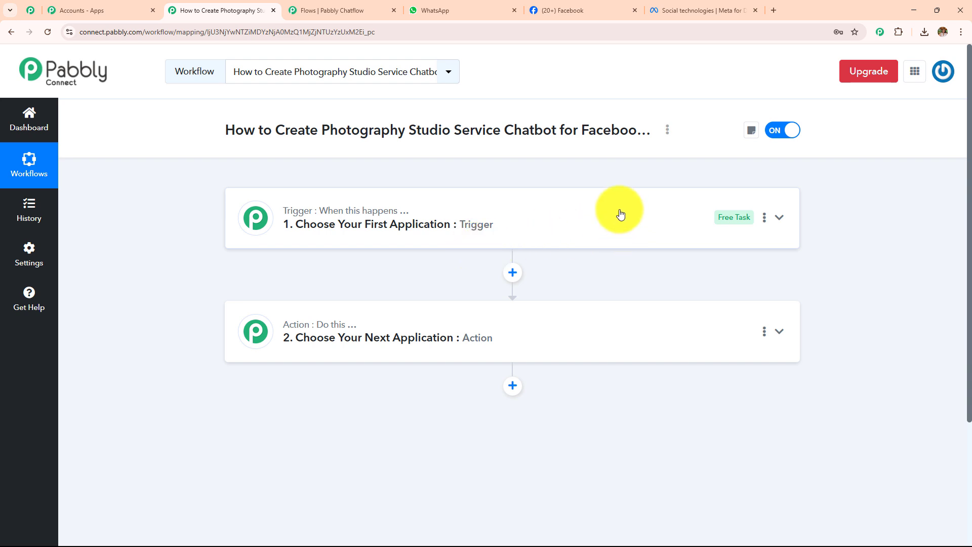
{"action": "left_click", "coordinate": [565, 5]}
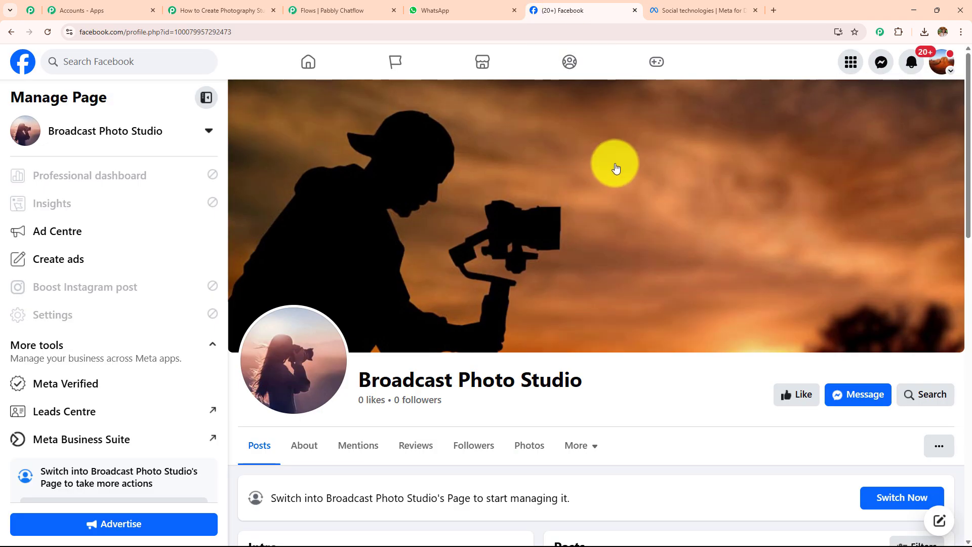
{"action": "left_click", "coordinate": [255, 9]}
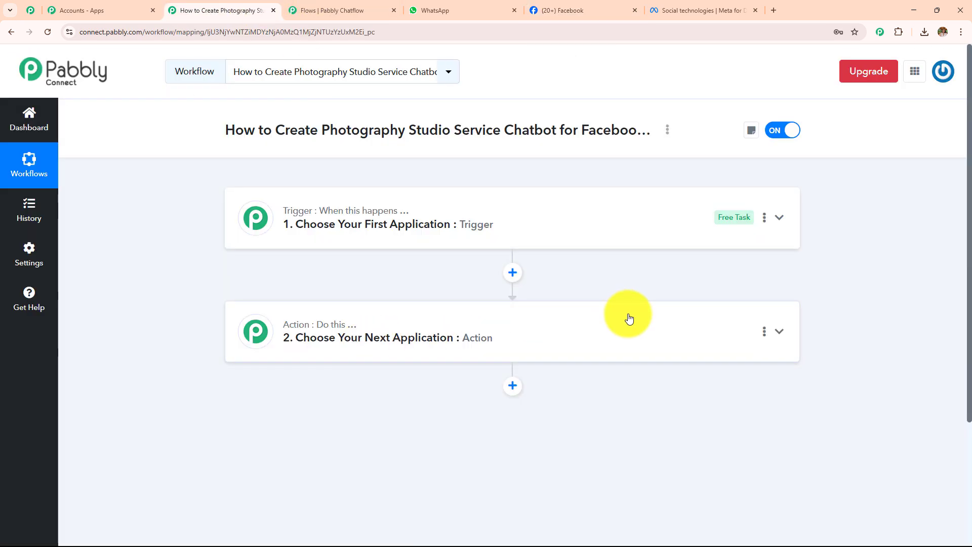
{"action": "left_click", "coordinate": [582, 10]}
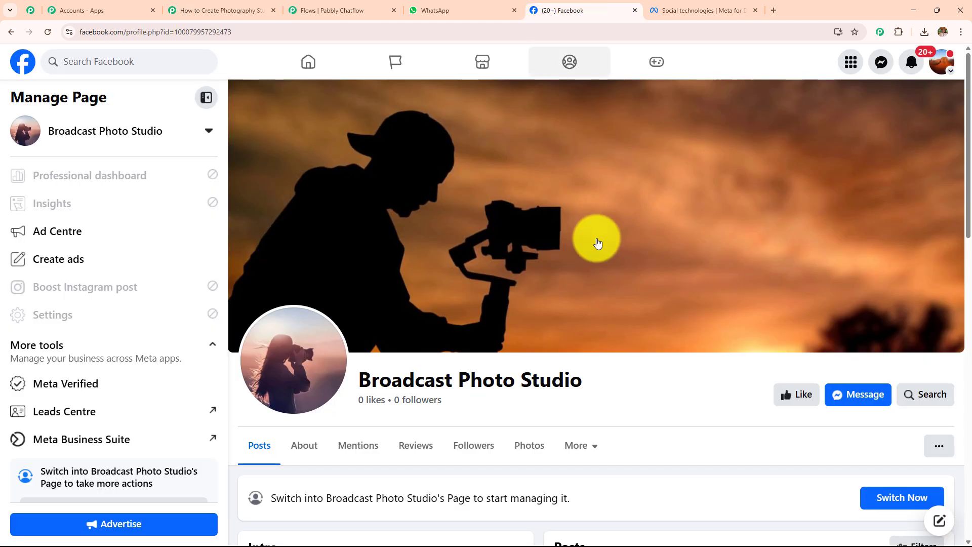
{"action": "left_click", "coordinate": [205, 10]}
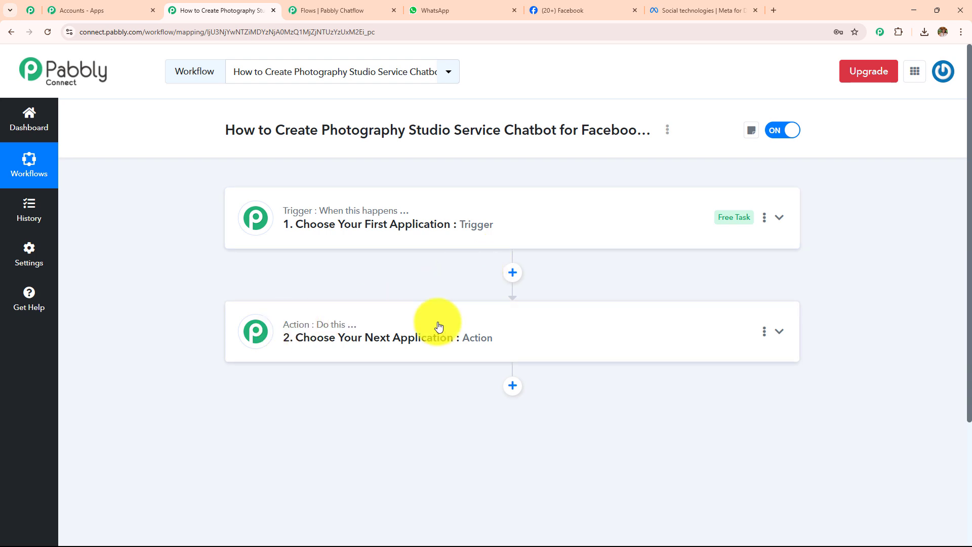
- Set the workflow's trigger application to Facebook Lead Ads with New Lead Instant as the trigger event
{"action": "left_click", "coordinate": [424, 224]}
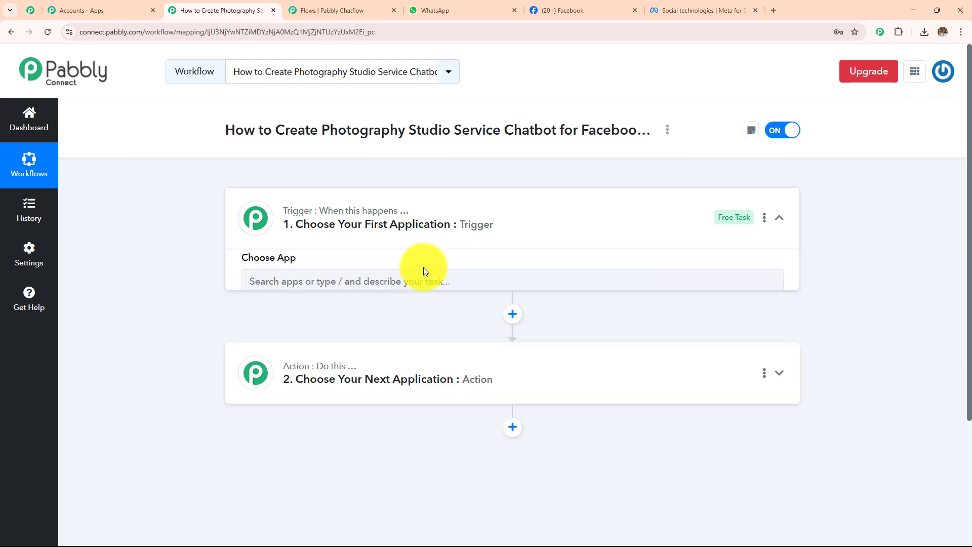
{"action": "type", "text": "Face"}
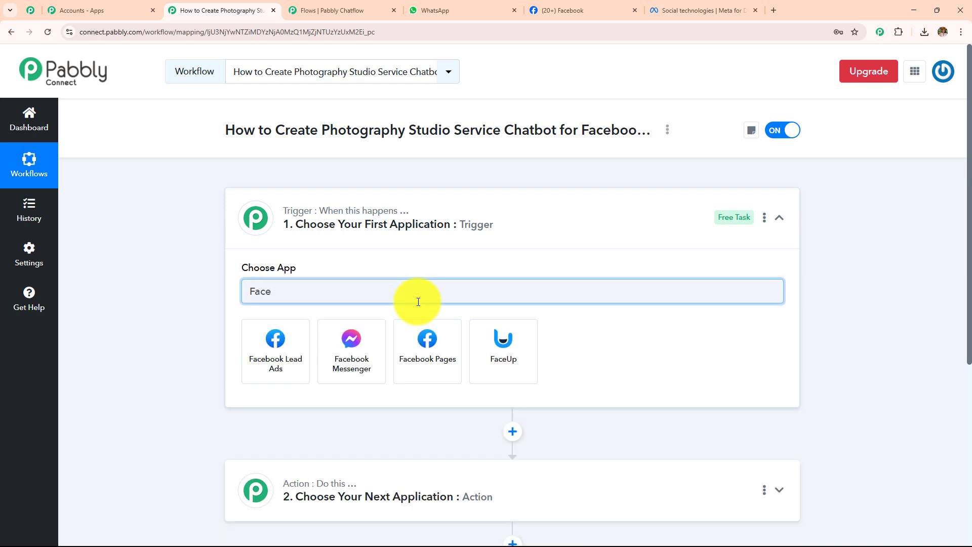
{"action": "left_click", "coordinate": [260, 364]}
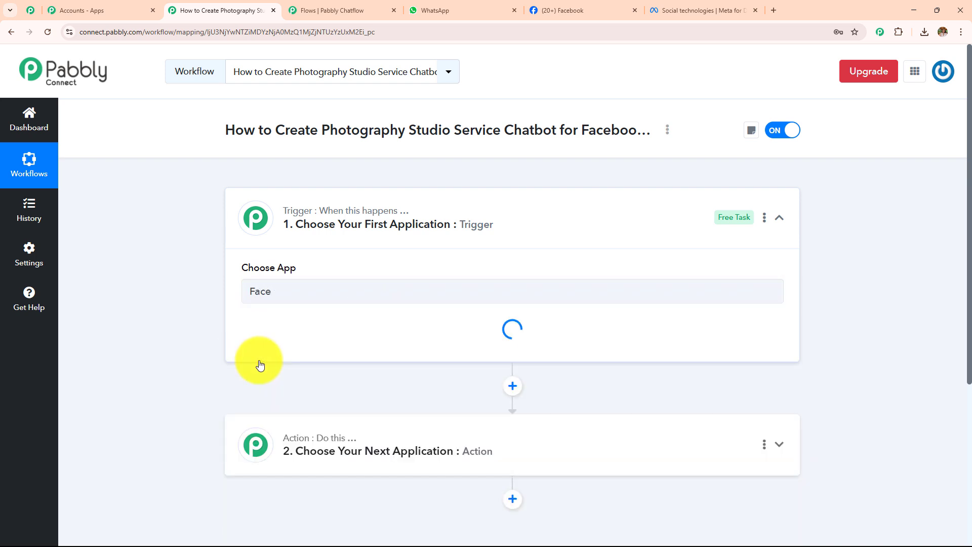
{"action": "left_click", "coordinate": [345, 346]}
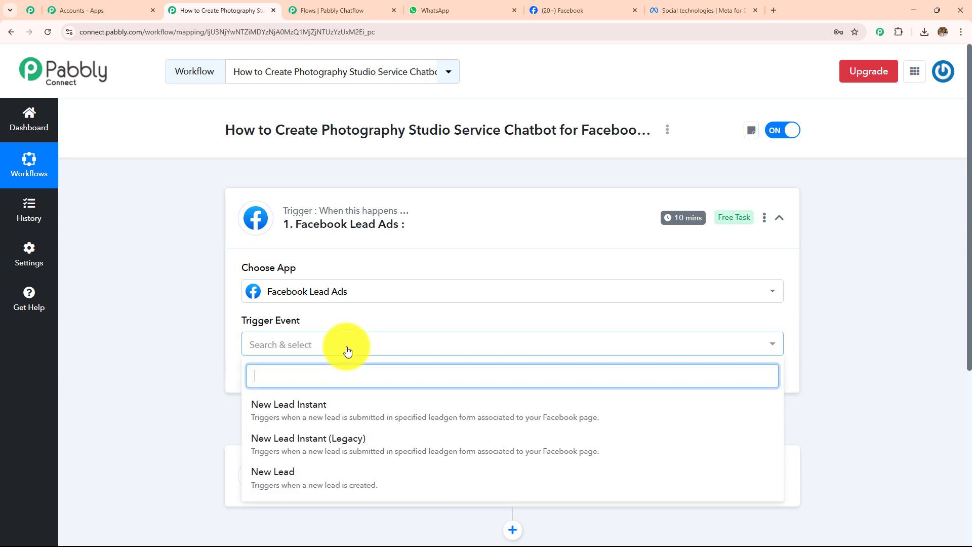
{"action": "left_click", "coordinate": [345, 408]}
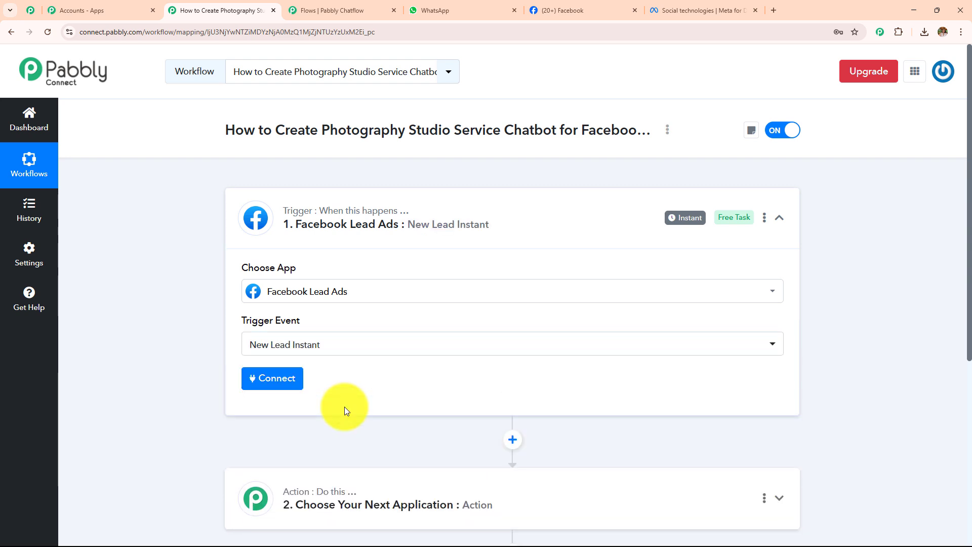
- Connect the trigger through a new Facebook Lead Ads connection, authorizing Pabbly Connect with the already logged-in Facebook account
{"action": "left_click", "coordinate": [290, 389]}
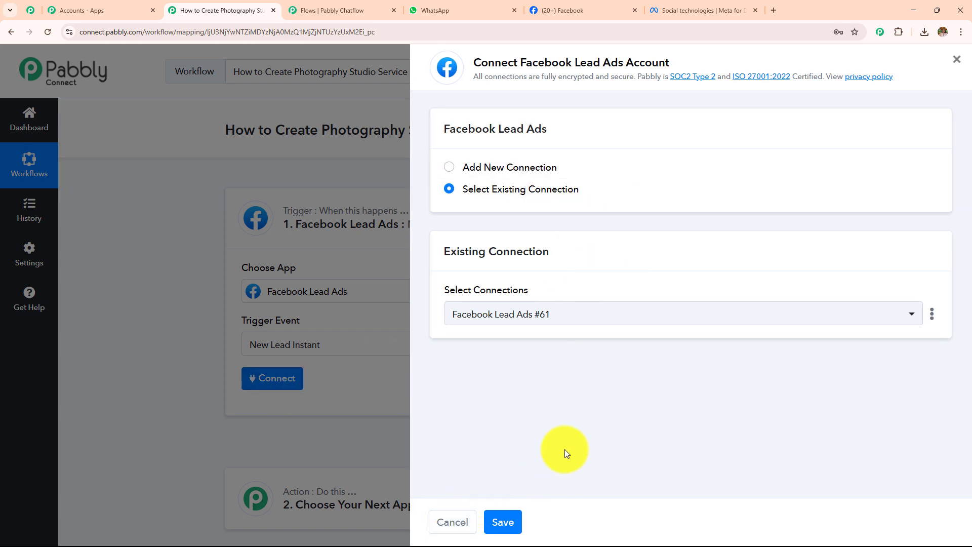
{"action": "left_click", "coordinate": [448, 168]}
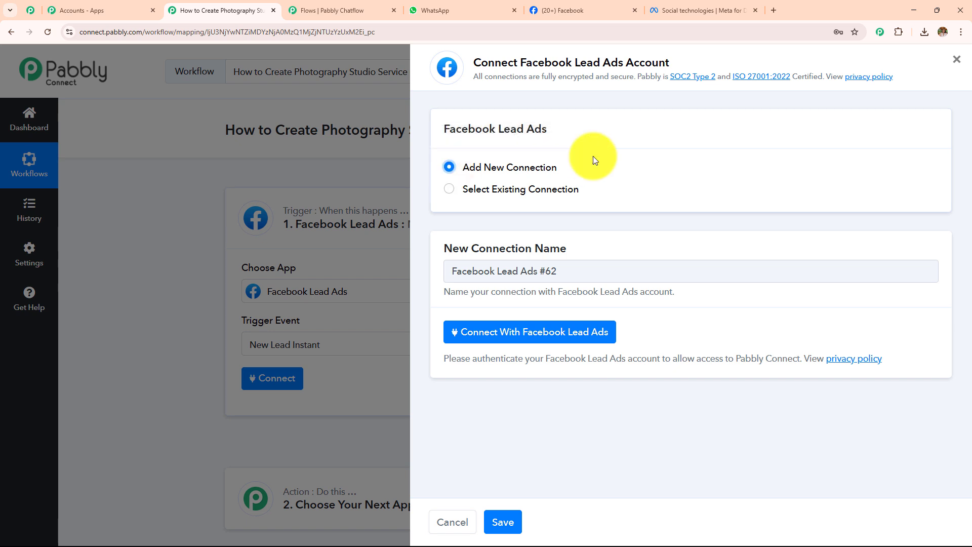
{"action": "left_click", "coordinate": [507, 342]}
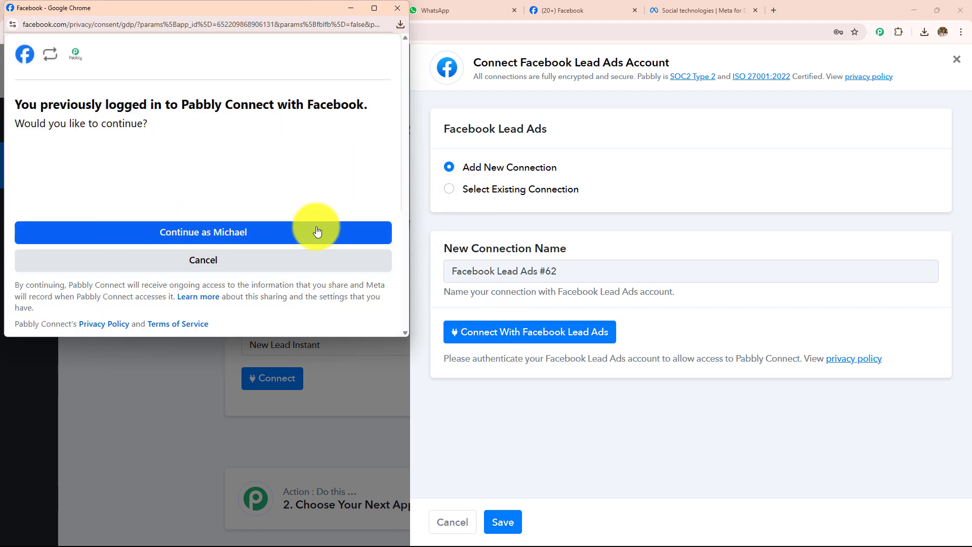
{"action": "left_click", "coordinate": [292, 238]}
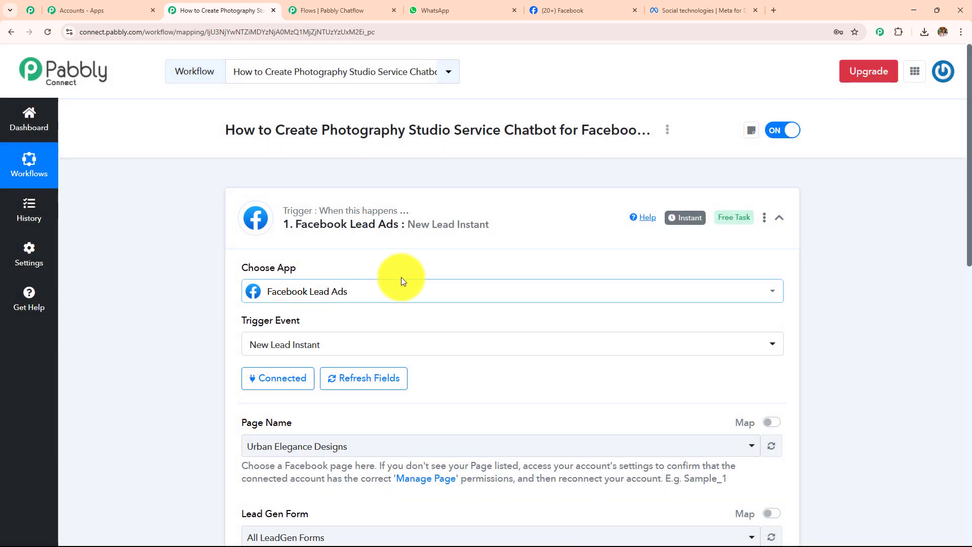
- Check the page's name on Facebook, then set the trigger's Page Name to Broadcast Photo Studio in the workflow
{"action": "scroll", "coordinate": [253, 242], "scroll_direction": "down", "scroll_amount": 3}
{"action": "left_click_drag", "start_coordinate": [243, 269], "coordinate": [396, 371]}
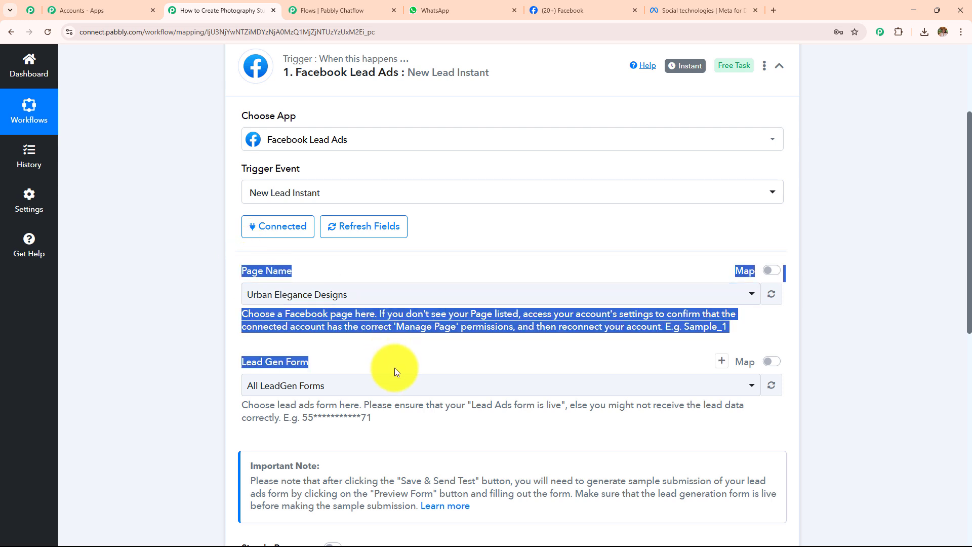
{"action": "left_click", "coordinate": [179, 331]}
{"action": "scroll", "coordinate": [369, 300], "scroll_direction": "down", "scroll_amount": 1}
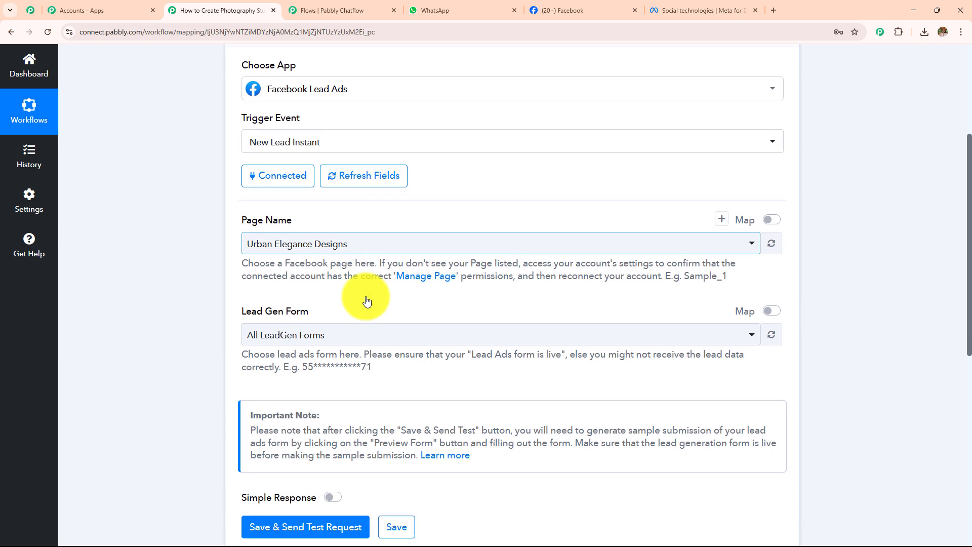
{"action": "left_click", "coordinate": [374, 248]}
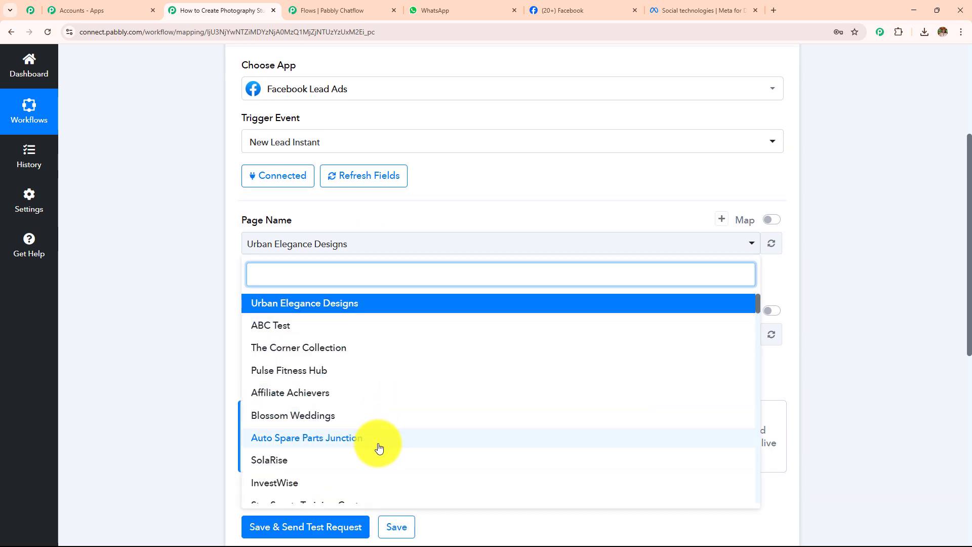
{"action": "left_click", "coordinate": [551, 10]}
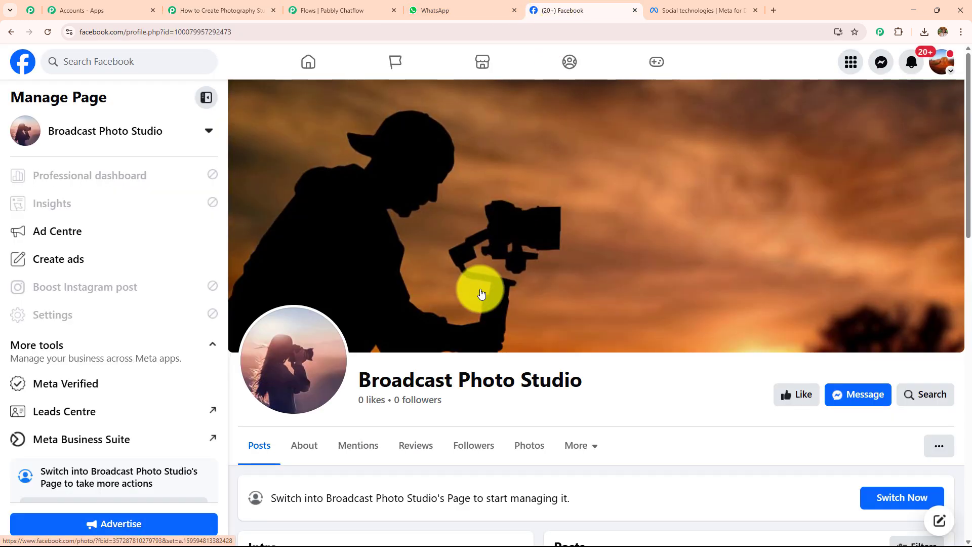
{"action": "left_click_drag", "start_coordinate": [356, 380], "coordinate": [611, 411]}
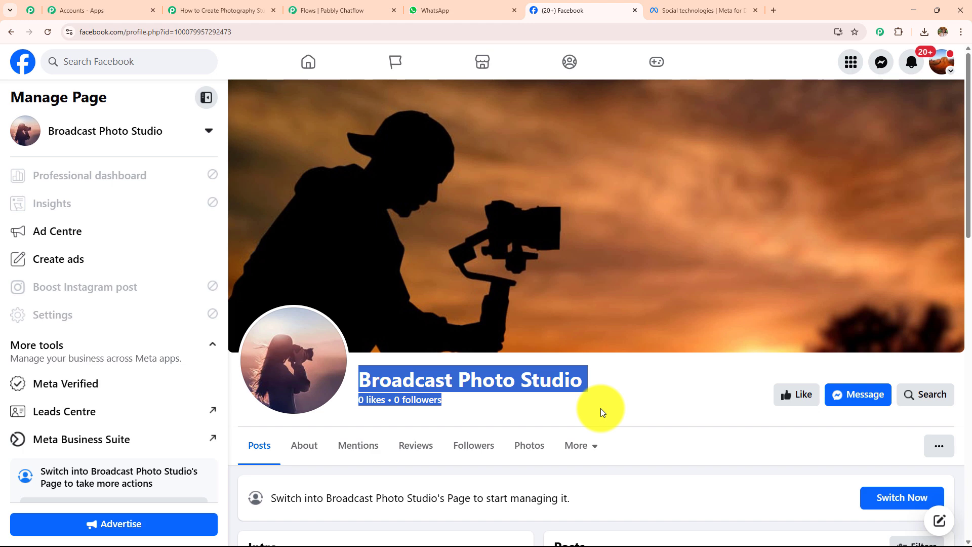
{"action": "left_click", "coordinate": [238, 9]}
{"action": "type", "text": "bro"}
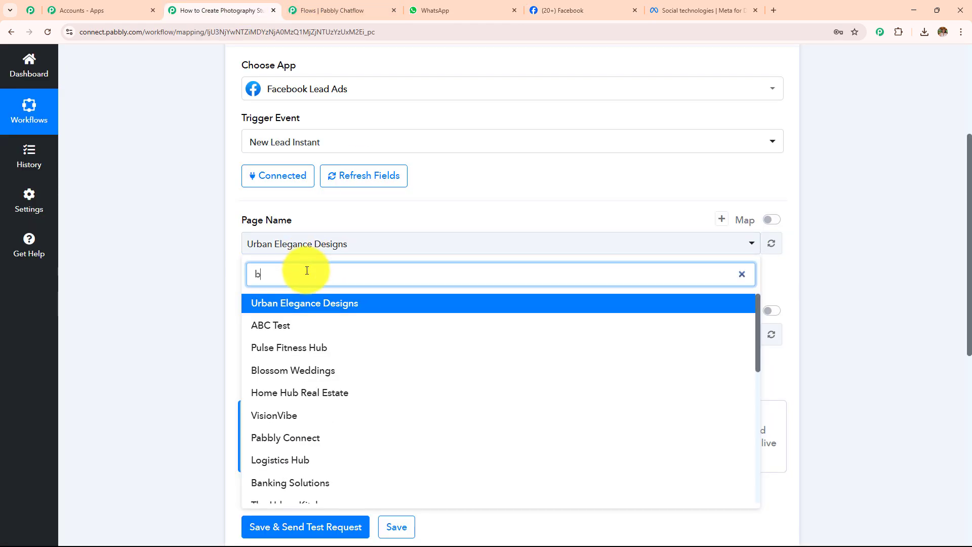
{"action": "left_click", "coordinate": [313, 301]}
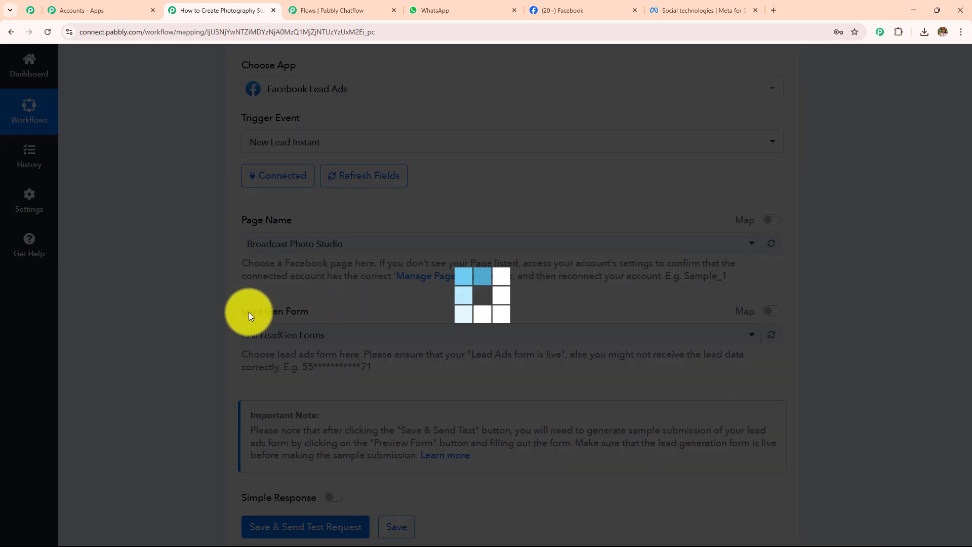
- Set the trigger's Lead Gen Form to Broadcast Studio Contact Form
{"action": "left_click", "coordinate": [322, 337]}
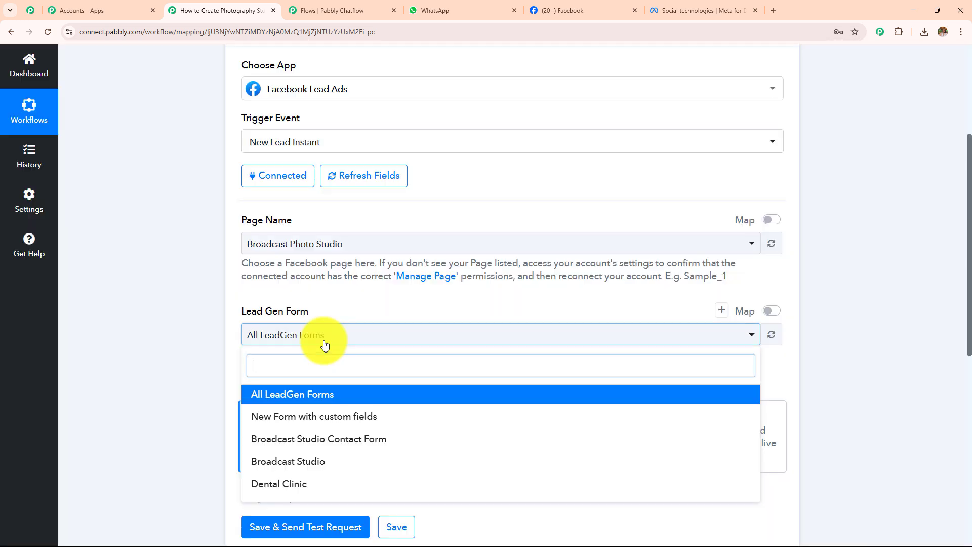
{"action": "scroll", "coordinate": [349, 309], "scroll_direction": "down", "scroll_amount": 2}
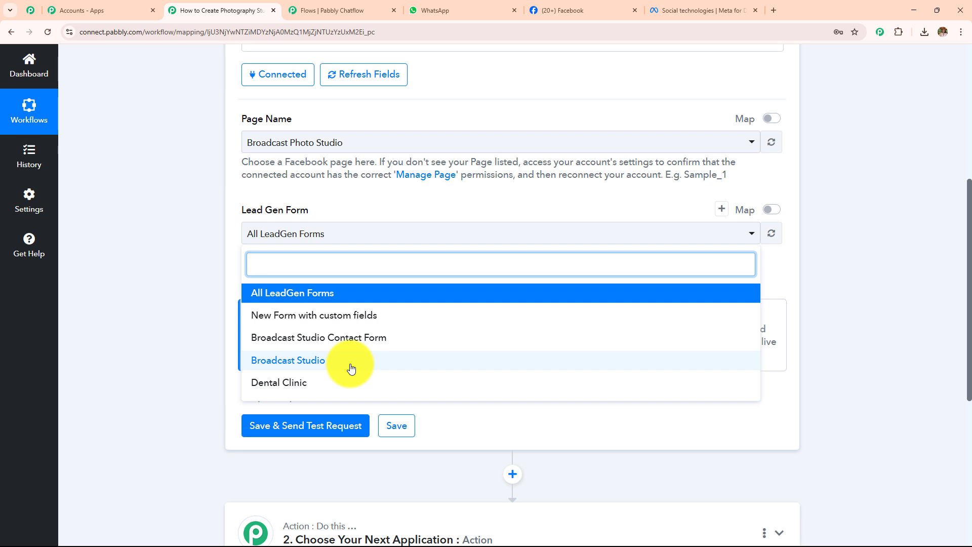
{"action": "left_click", "coordinate": [340, 338]}
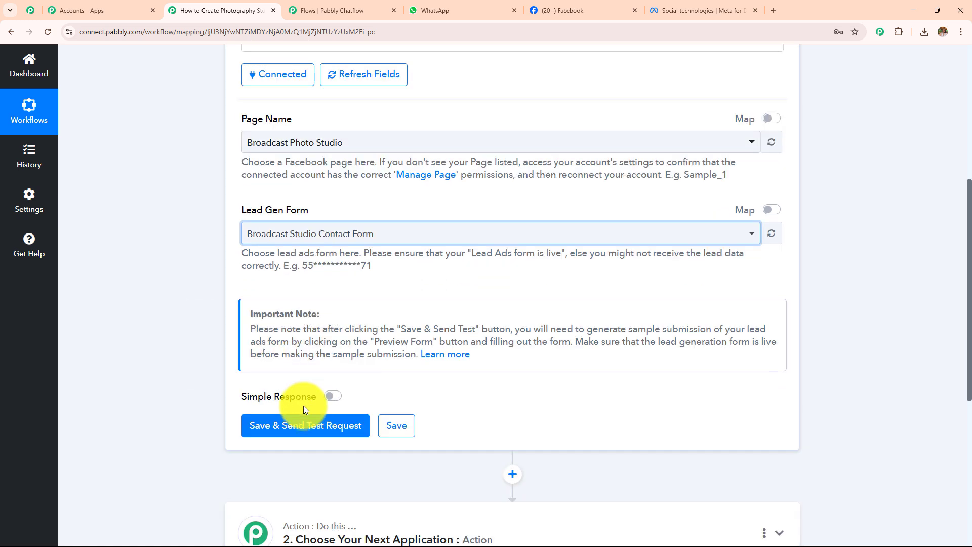
{"action": "scroll", "coordinate": [550, 247], "scroll_direction": "up", "scroll_amount": 2}
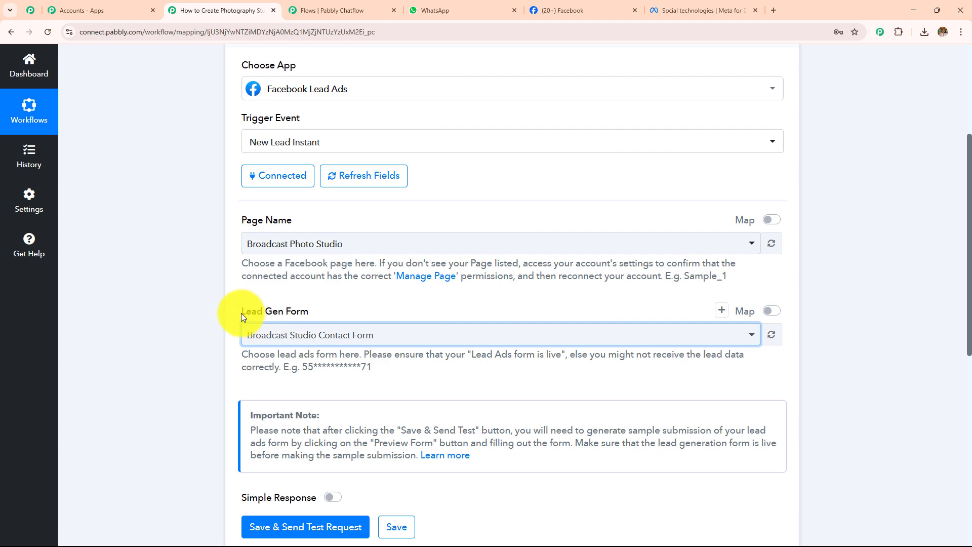
{"action": "left_click_drag", "start_coordinate": [241, 316], "coordinate": [369, 309]}
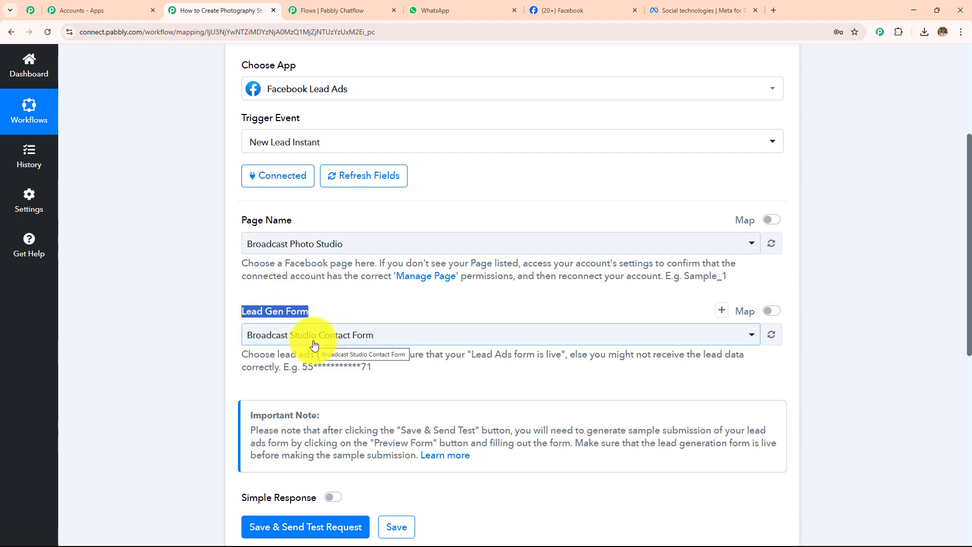
- Switch to the Meta for Developers site and open the Lead Ads Testing Tool from its developer tools
{"action": "left_click", "coordinate": [683, 10]}
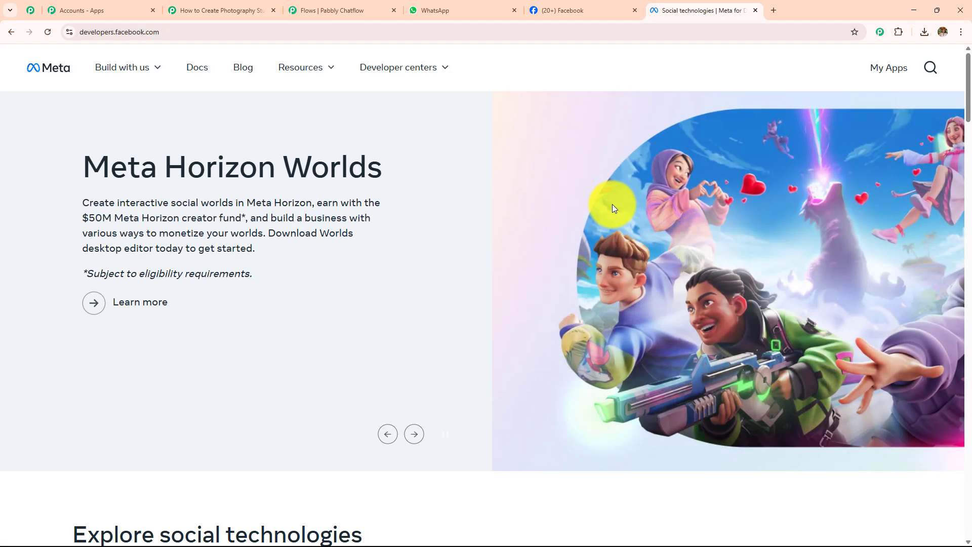
{"action": "left_click", "coordinate": [173, 32]}
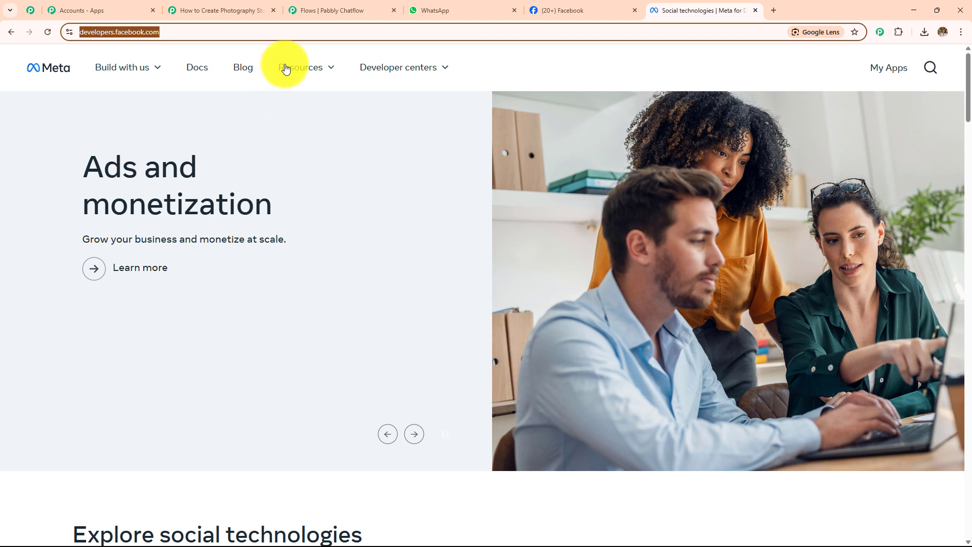
{"action": "mouse_move", "coordinate": [289, 67]}
{"action": "left_click", "coordinate": [150, 160]}
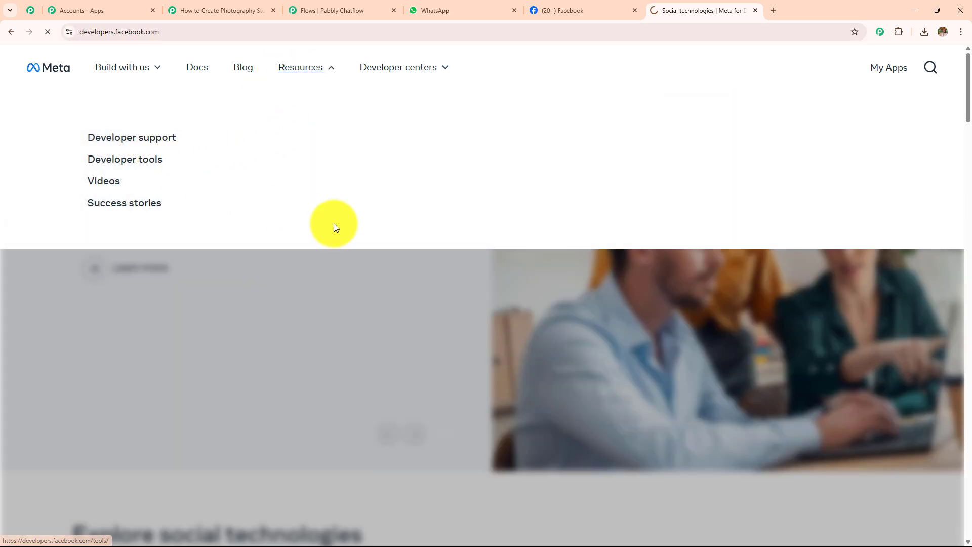
{"action": "scroll", "coordinate": [333, 227], "scroll_direction": "down", "scroll_amount": 6}
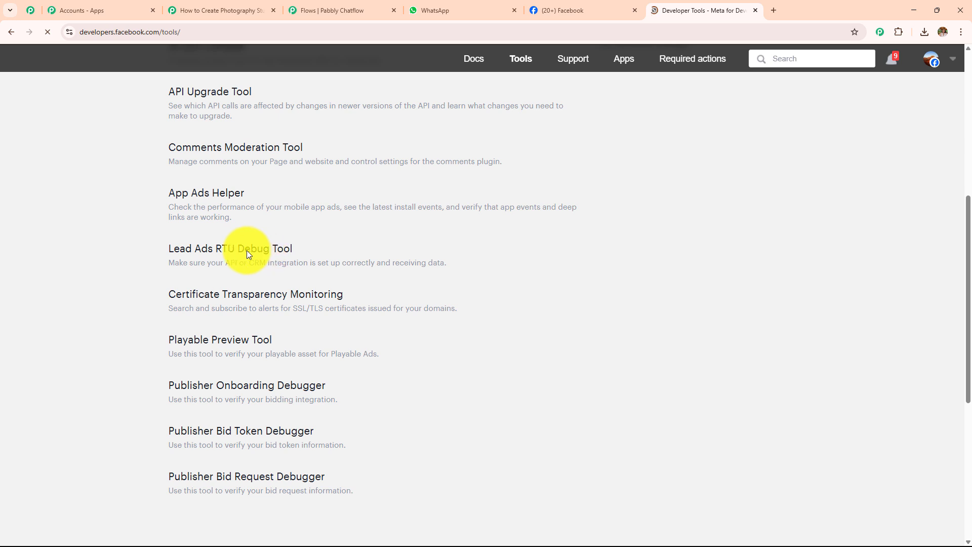
{"action": "left_click", "coordinate": [185, 249]}
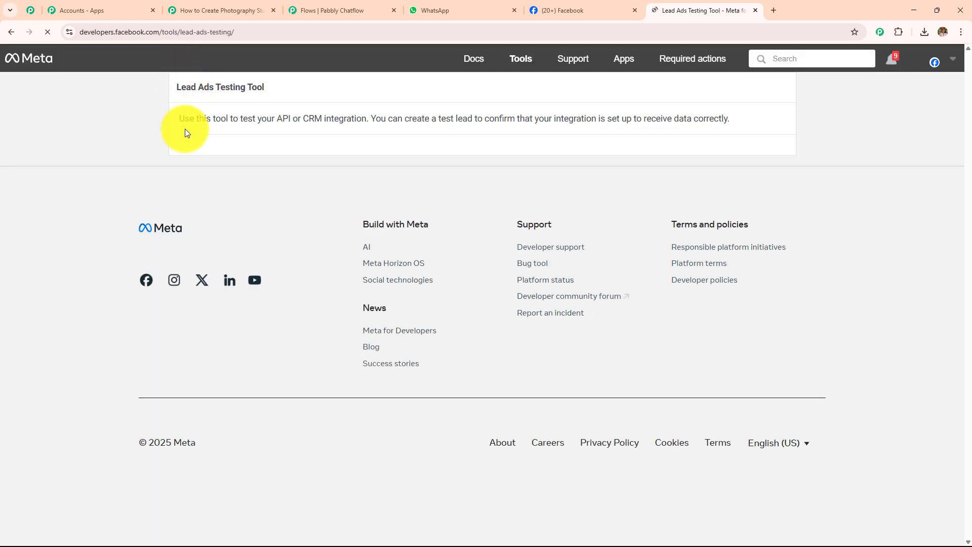
{"action": "left_click_drag", "start_coordinate": [175, 87], "coordinate": [370, 88]}
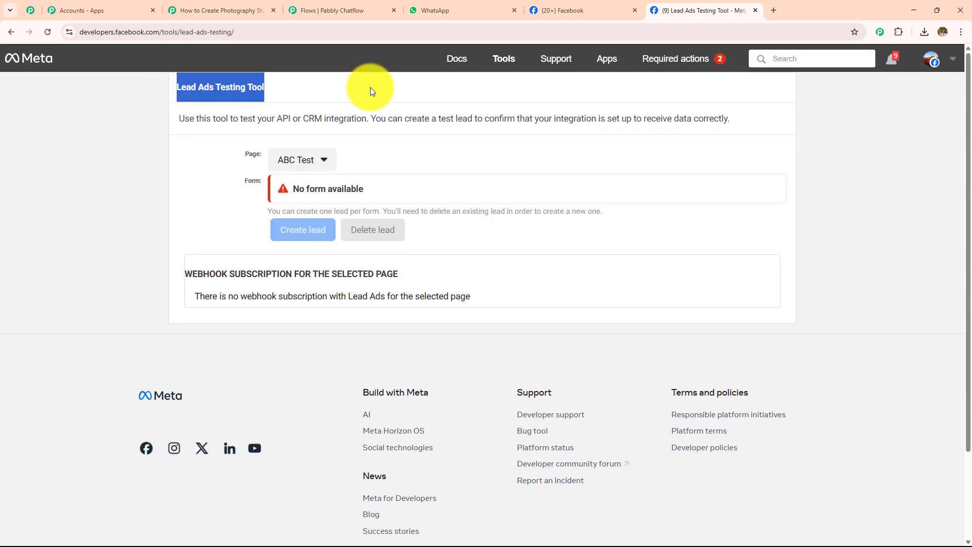
- Select the Broadcast Photo Studio page in the Lead Ads Testing Tool
{"action": "left_click", "coordinate": [335, 157]}
{"action": "scroll", "coordinate": [329, 266], "scroll_direction": "down", "scroll_amount": 15}
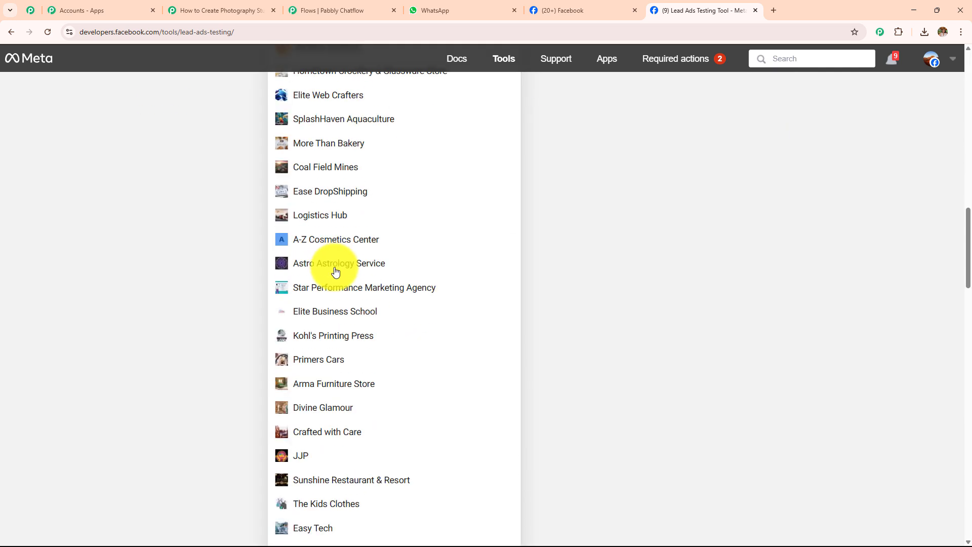
{"action": "scroll", "coordinate": [336, 272], "scroll_direction": "down", "scroll_amount": 10}
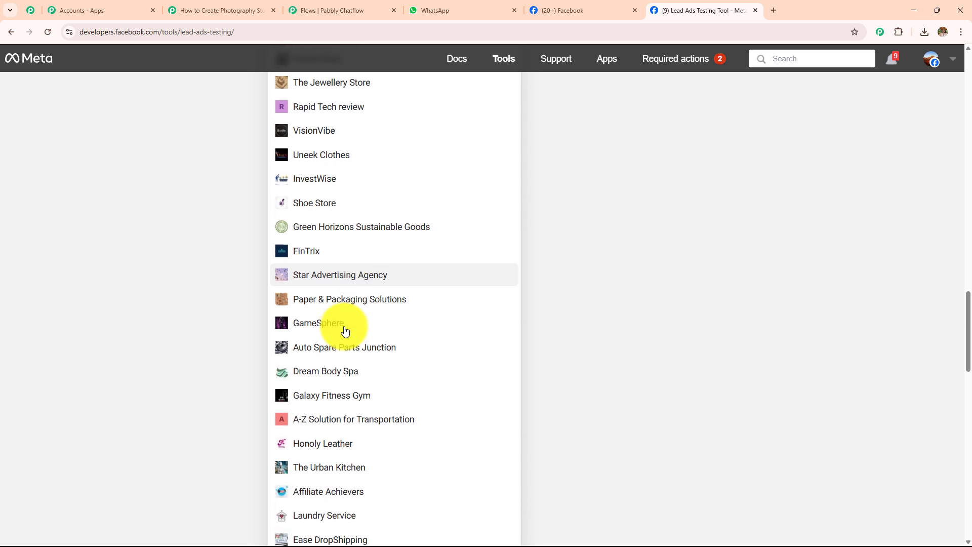
{"action": "scroll", "coordinate": [345, 330], "scroll_direction": "down", "scroll_amount": 17}
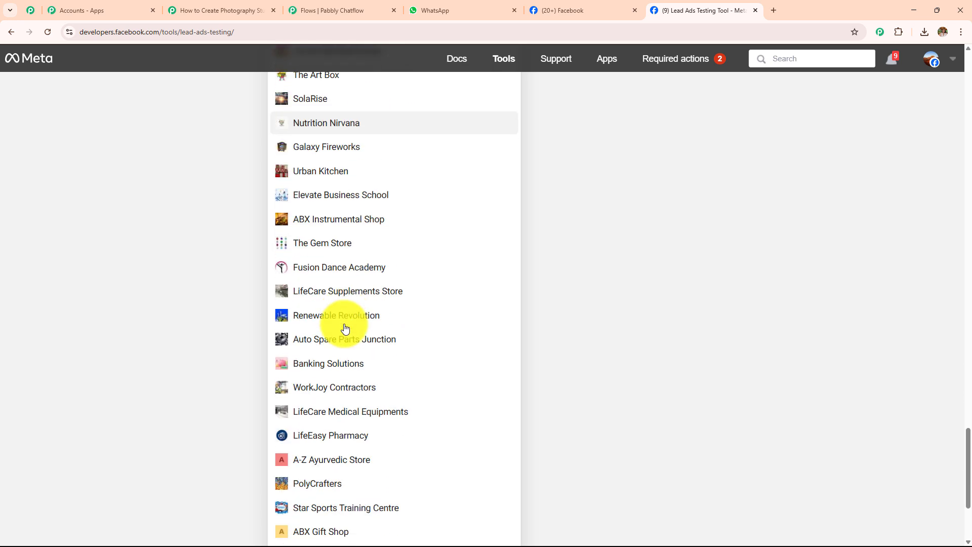
{"action": "scroll", "coordinate": [345, 329], "scroll_direction": "down", "scroll_amount": 3}
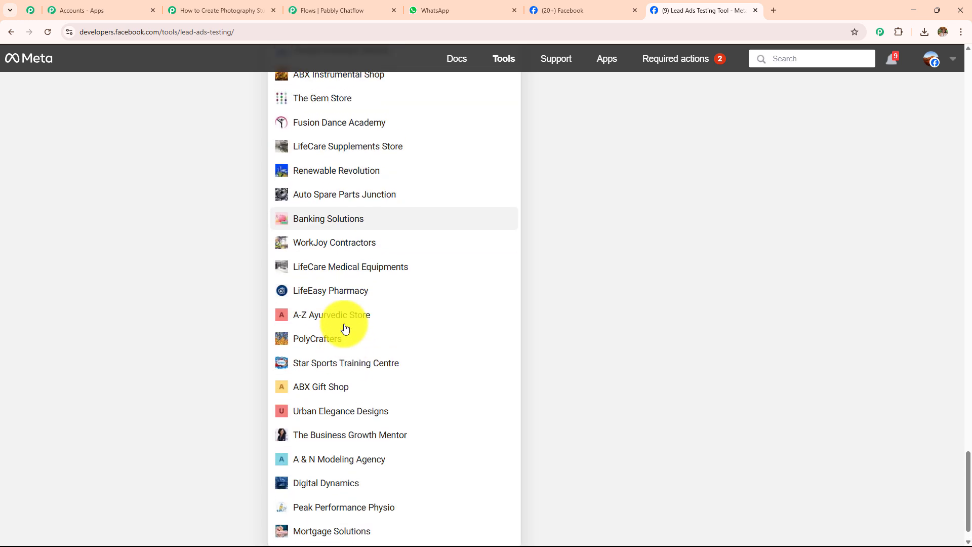
{"action": "scroll", "coordinate": [345, 328], "scroll_direction": "up", "scroll_amount": 1}
{"action": "left_click", "coordinate": [356, 445]}
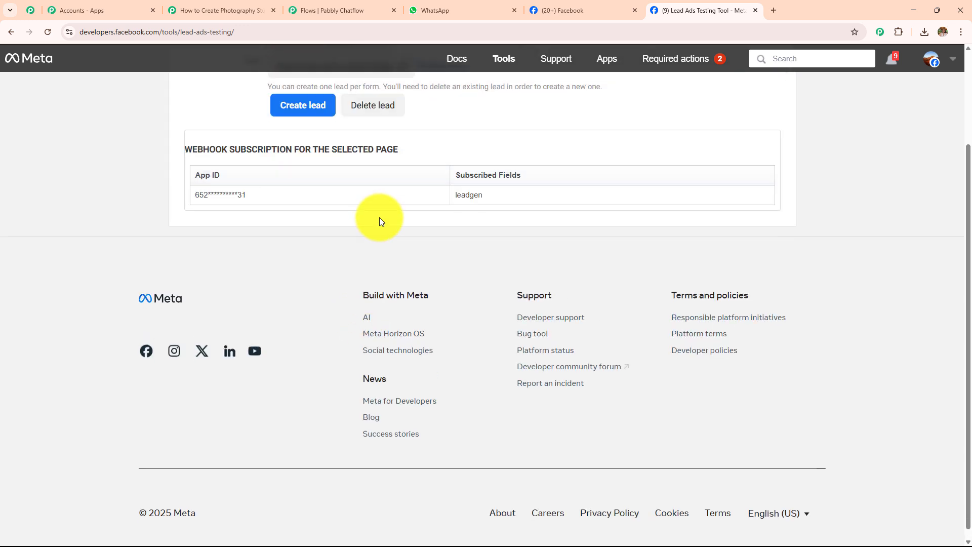
- Choose Broadcast Studio Contact Form as the testing tool's form and return to the Pabbly Connect workflow
{"action": "scroll", "coordinate": [379, 221], "scroll_direction": "up", "scroll_amount": 3}
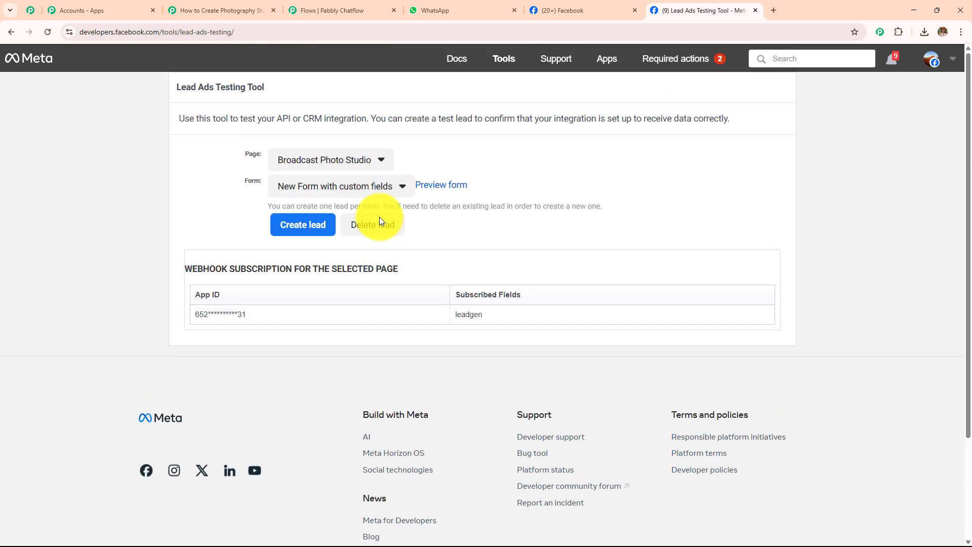
{"action": "left_click", "coordinate": [347, 197]}
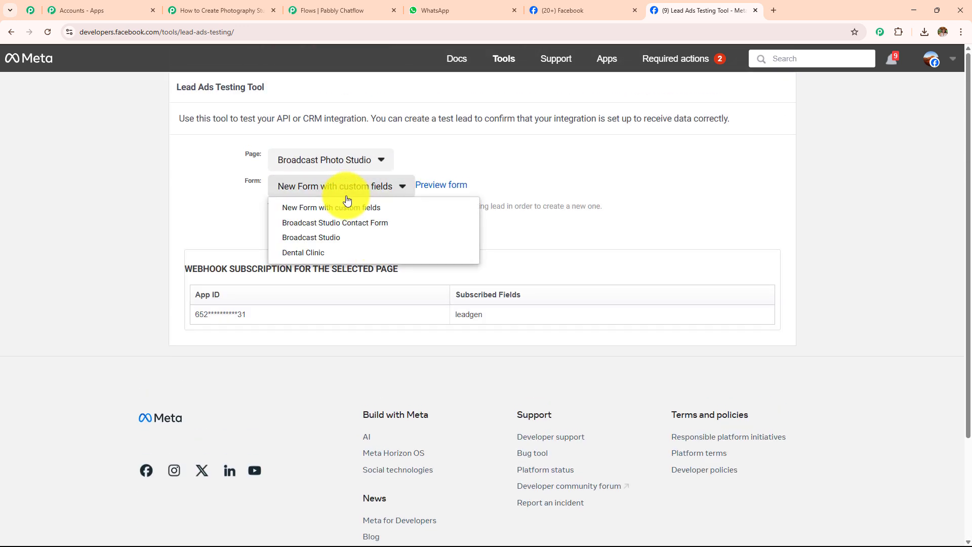
{"action": "mouse_move", "coordinate": [347, 226]}
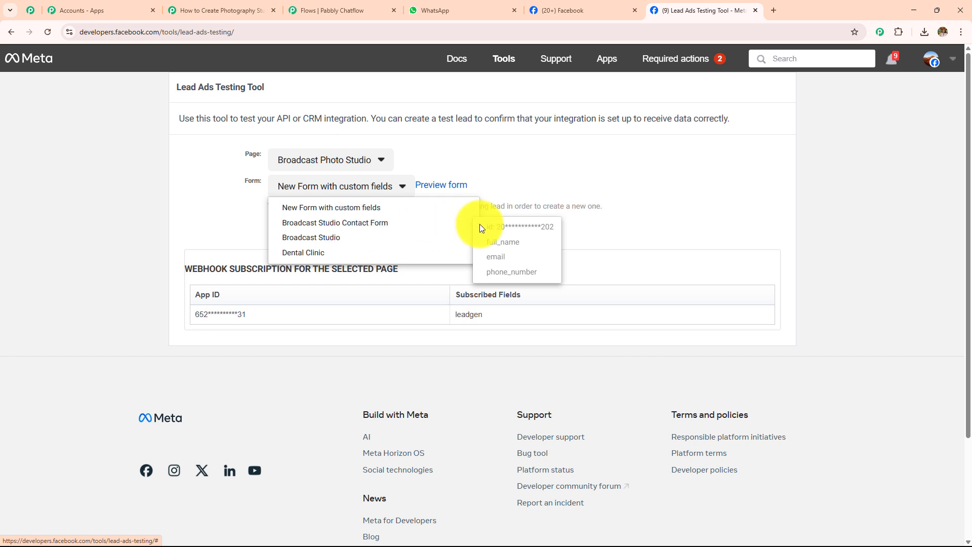
{"action": "left_click", "coordinate": [395, 224]}
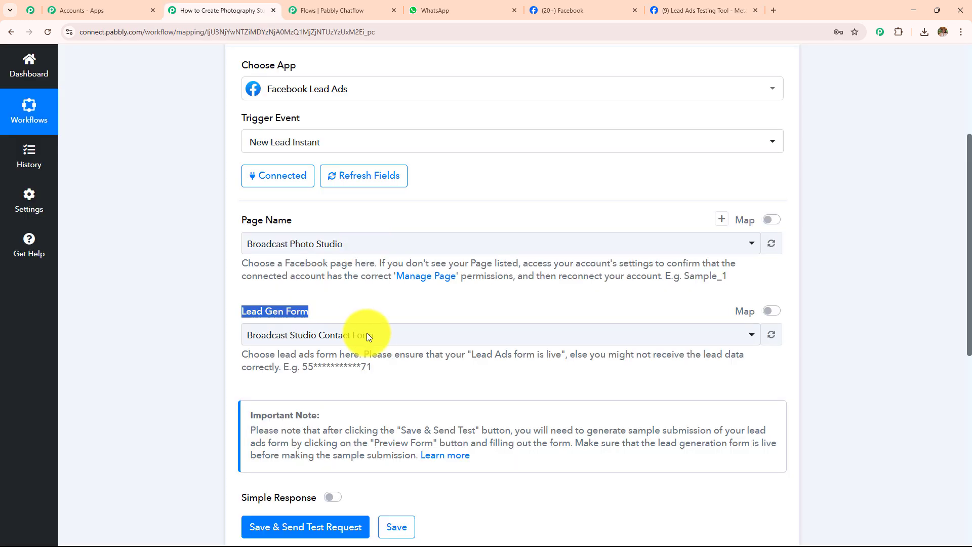
- Review the trigger's Lead Gen Form options, reselect Broadcast Studio Contact Form, and compare it with the form in the Lead Ads Testing Tool
{"action": "left_click", "coordinate": [368, 334]}
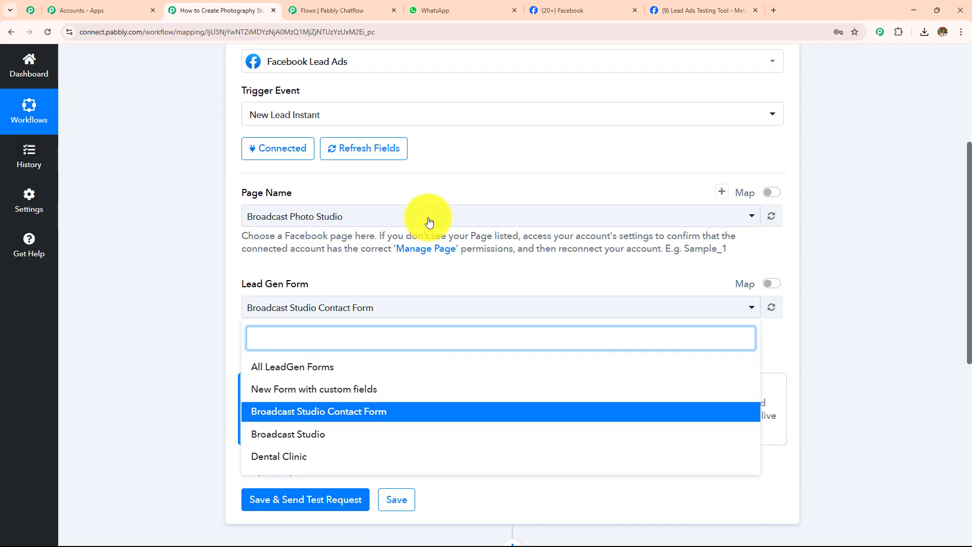
{"action": "scroll", "coordinate": [304, 238], "scroll_direction": "down", "scroll_amount": 3}
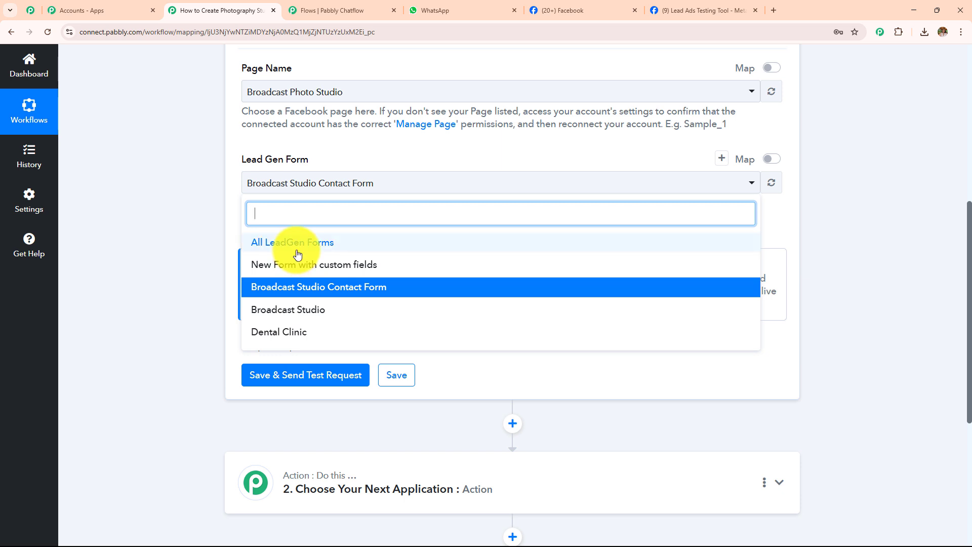
{"action": "left_click", "coordinate": [198, 214]}
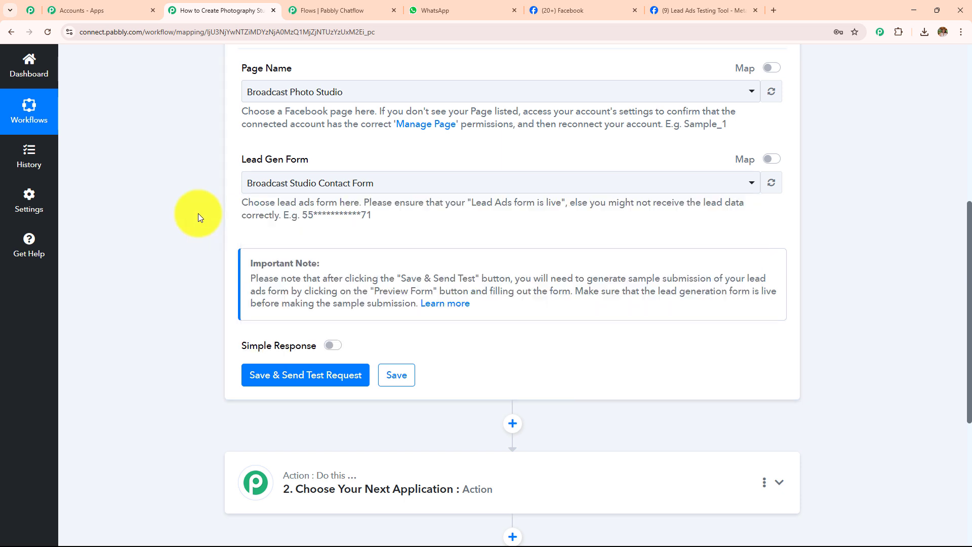
{"action": "left_click", "coordinate": [334, 194]}
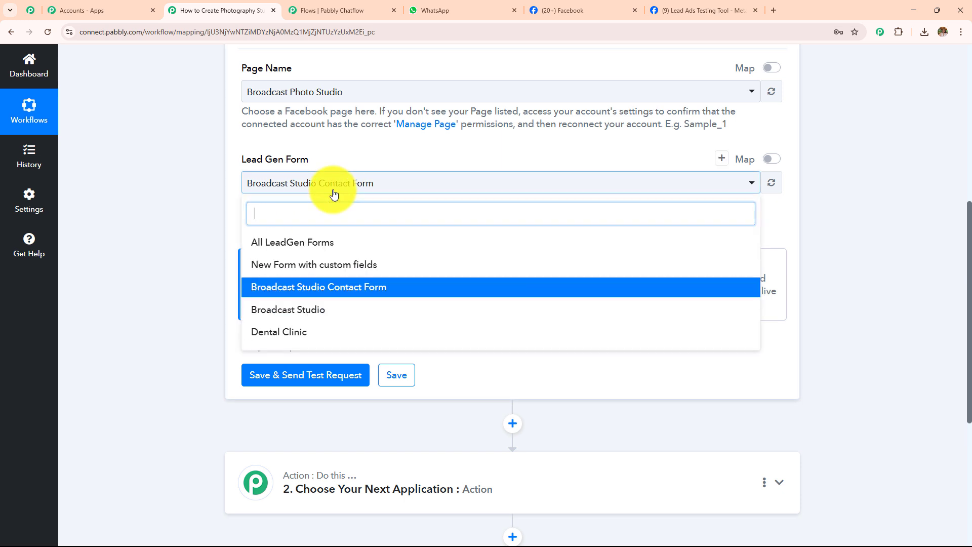
{"action": "left_click", "coordinate": [339, 294]}
{"action": "left_click", "coordinate": [704, 10]}
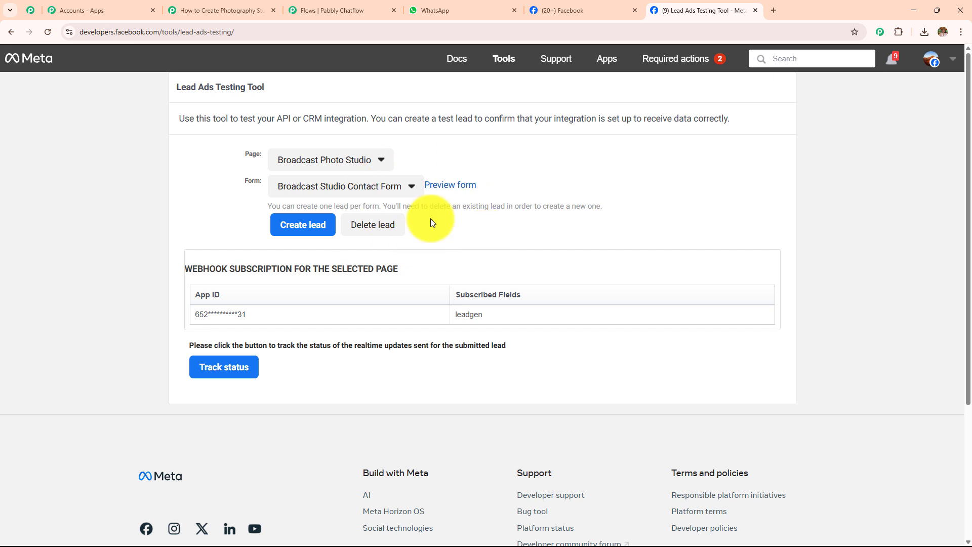
- Return to the Pabbly Connect workflow and save the Facebook Lead Ads trigger while sending a test request
{"action": "left_click", "coordinate": [222, 11]}
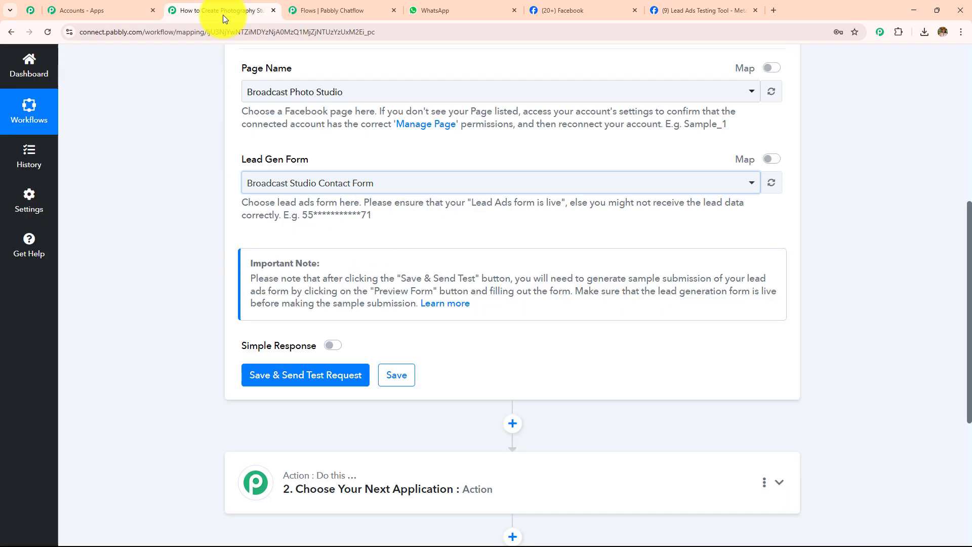
{"action": "left_click", "coordinate": [309, 376]}
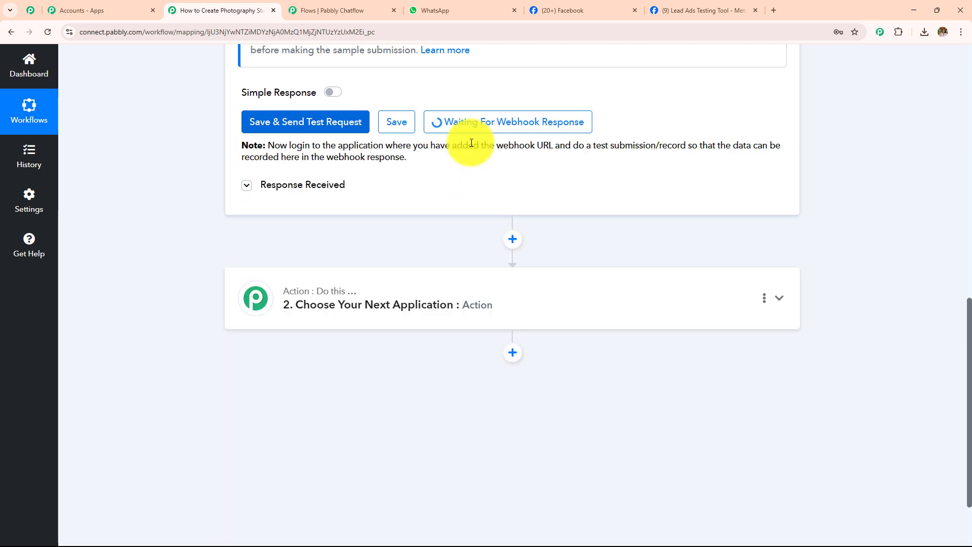
{"action": "left_click_drag", "start_coordinate": [267, 145], "coordinate": [393, 183]}
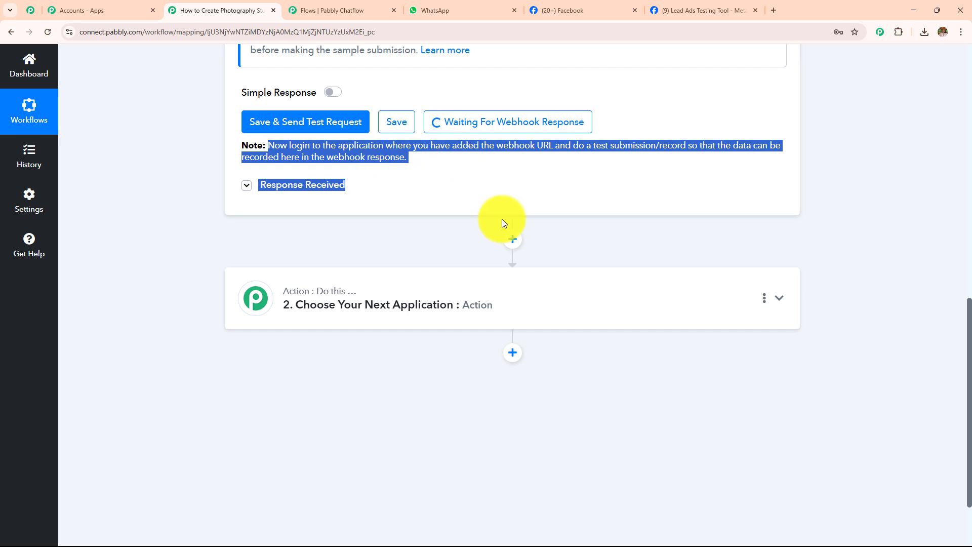
- Switch to the Lead Ads Testing Tool, delete the existing lead for Broadcast Studio Contact Form, and reload the page
{"action": "left_click", "coordinate": [701, 11]}
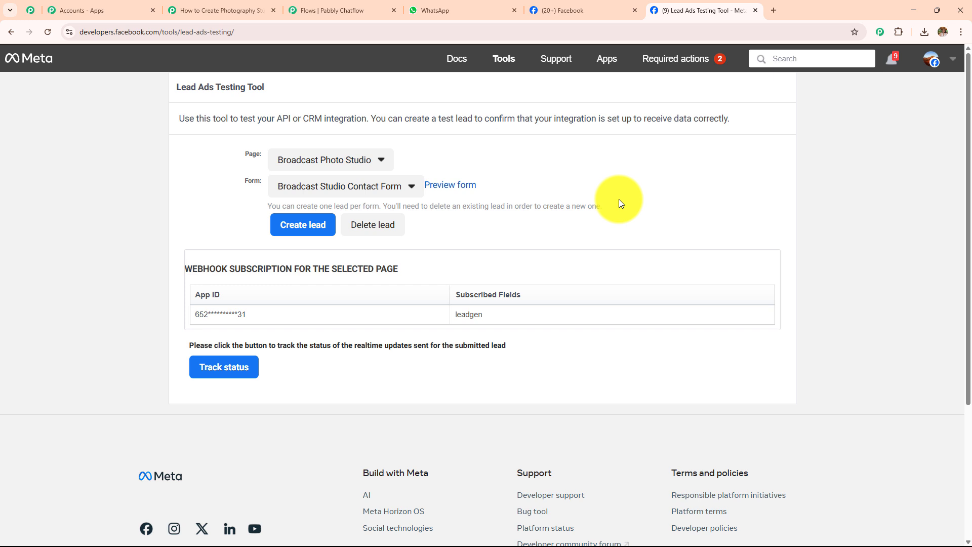
{"action": "left_click", "coordinate": [374, 226]}
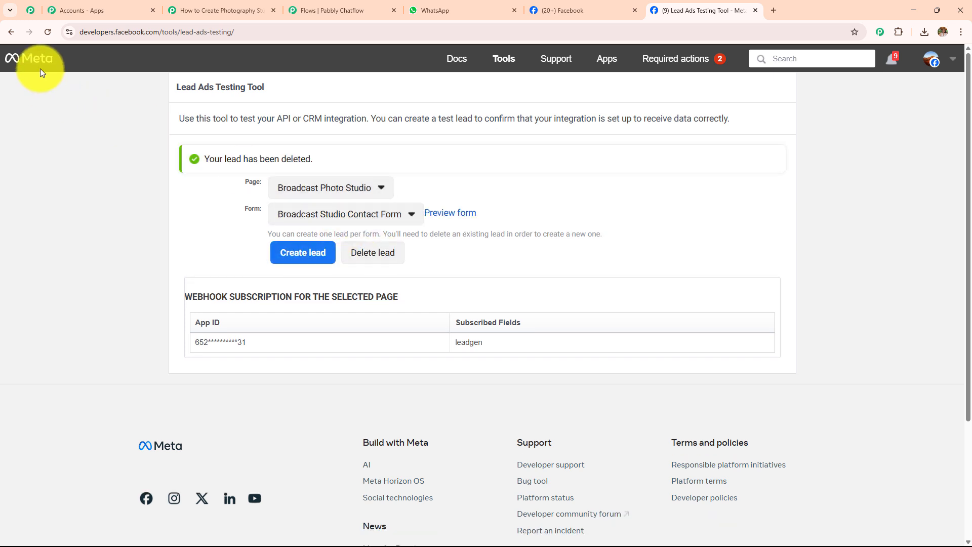
{"action": "left_click", "coordinate": [49, 32]}
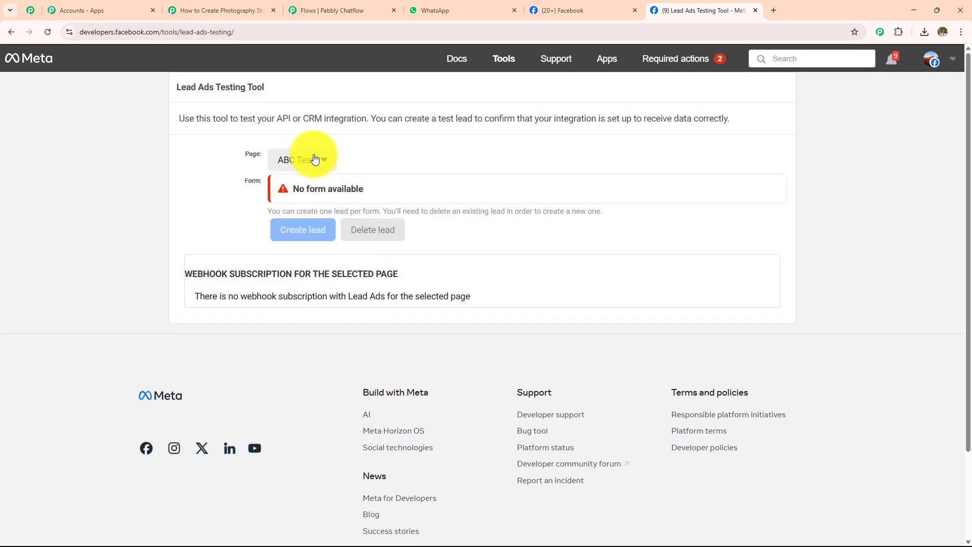
- Select the Broadcast Photo Studio page and Broadcast Studio Contact Form again in the Lead Ads Testing Tool
{"action": "left_click", "coordinate": [314, 157]}
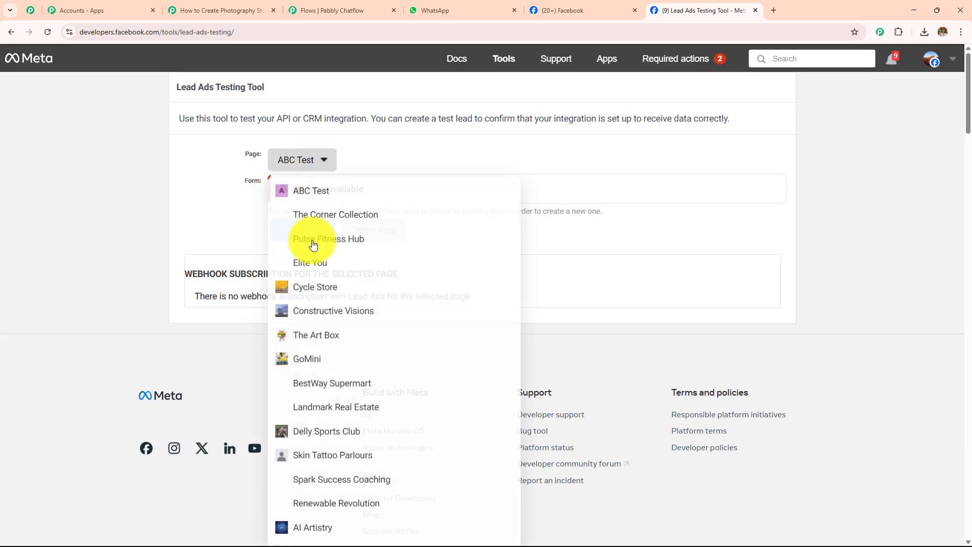
{"action": "scroll", "coordinate": [324, 311], "scroll_direction": "down", "scroll_amount": 20}
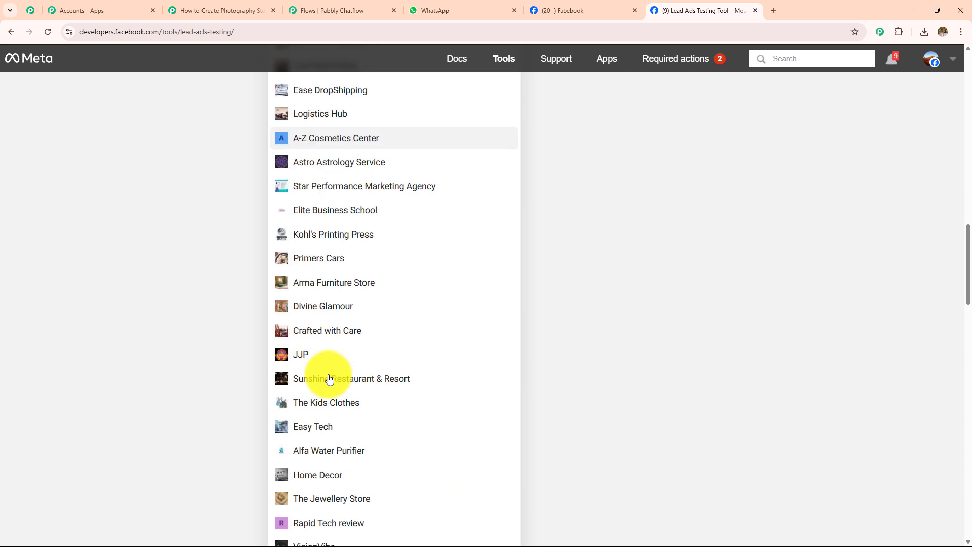
{"action": "left_click", "coordinate": [328, 377]}
{"action": "scroll", "coordinate": [354, 253], "scroll_direction": "up", "scroll_amount": 2}
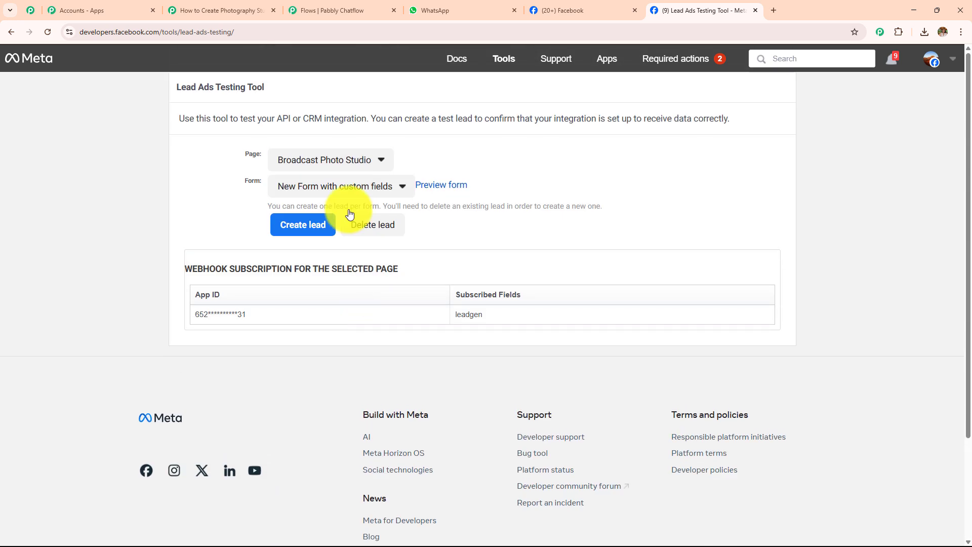
{"action": "left_click", "coordinate": [336, 187]}
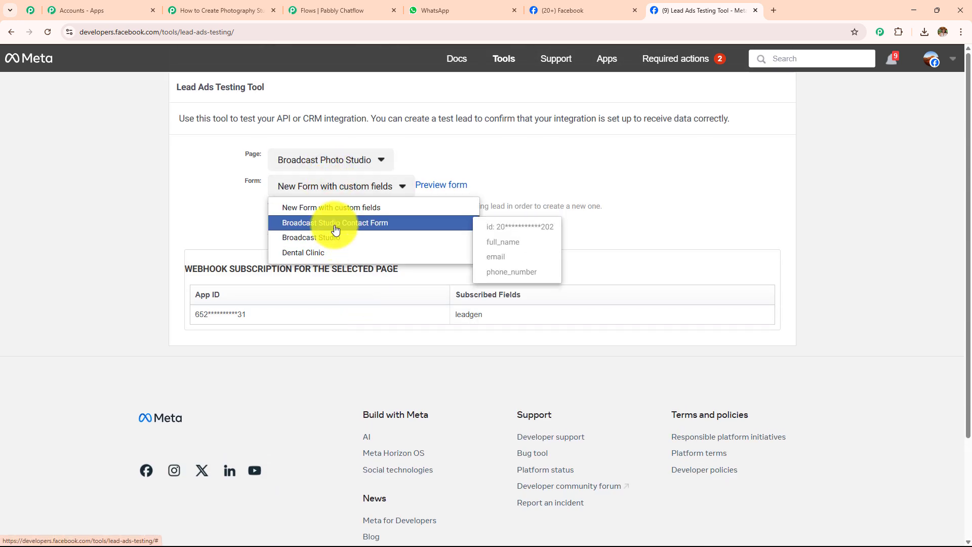
{"action": "left_click", "coordinate": [335, 225]}
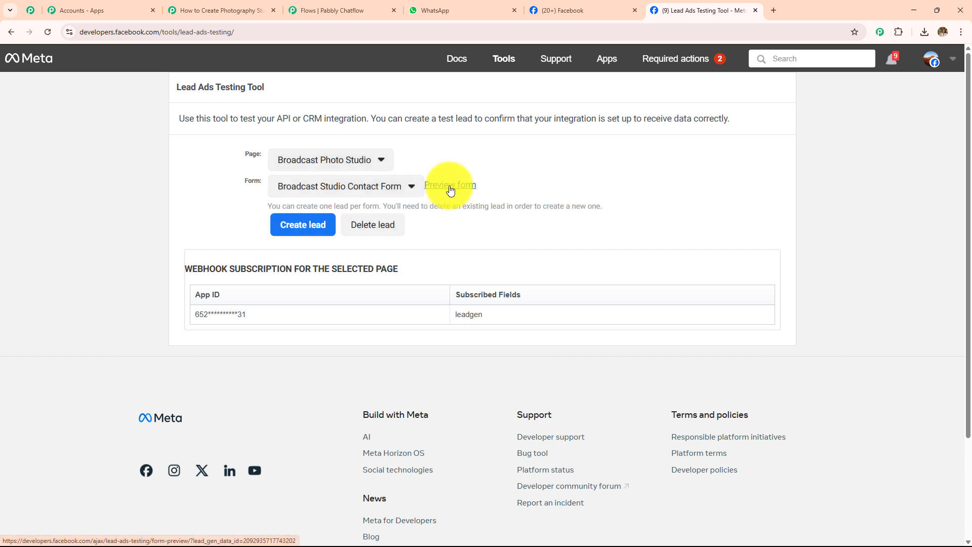
- Preview the contact form, fill in a test full name, email and phone number, and submit it as a lead
{"action": "left_click", "coordinate": [450, 186]}
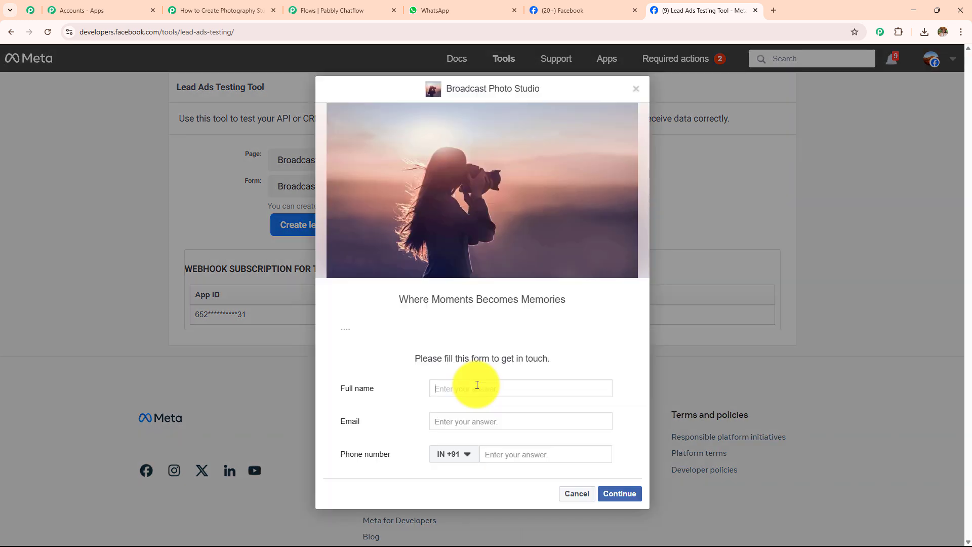
{"action": "left_click", "coordinate": [477, 384]}
{"action": "type", "text": "Demo"}
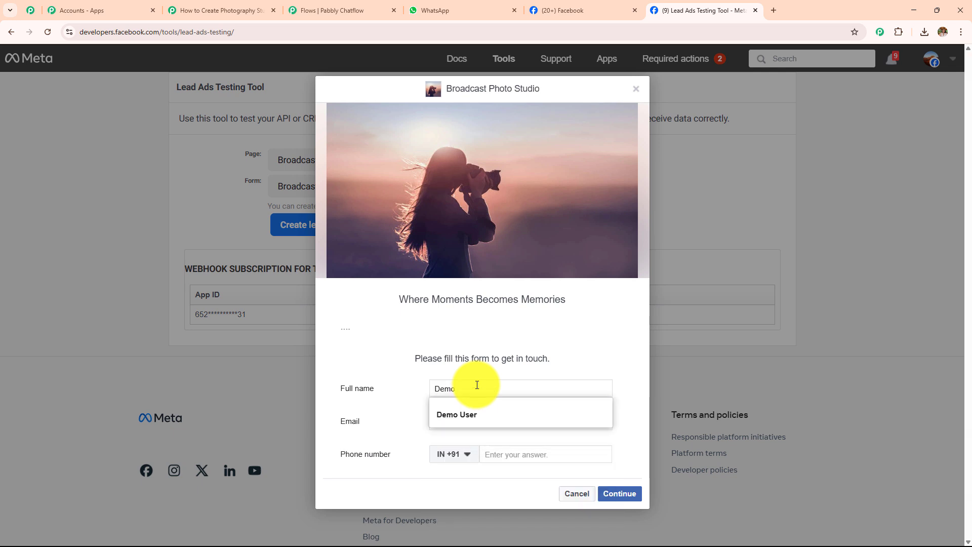
{"action": "type", "text": " User"}
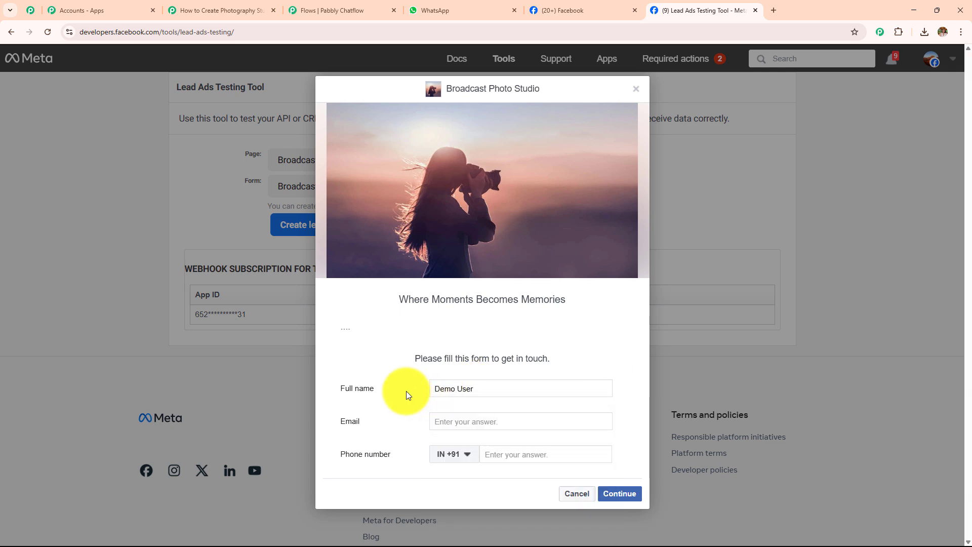
{"action": "left_click", "coordinate": [447, 419]}
{"action": "type", "text": "de"}
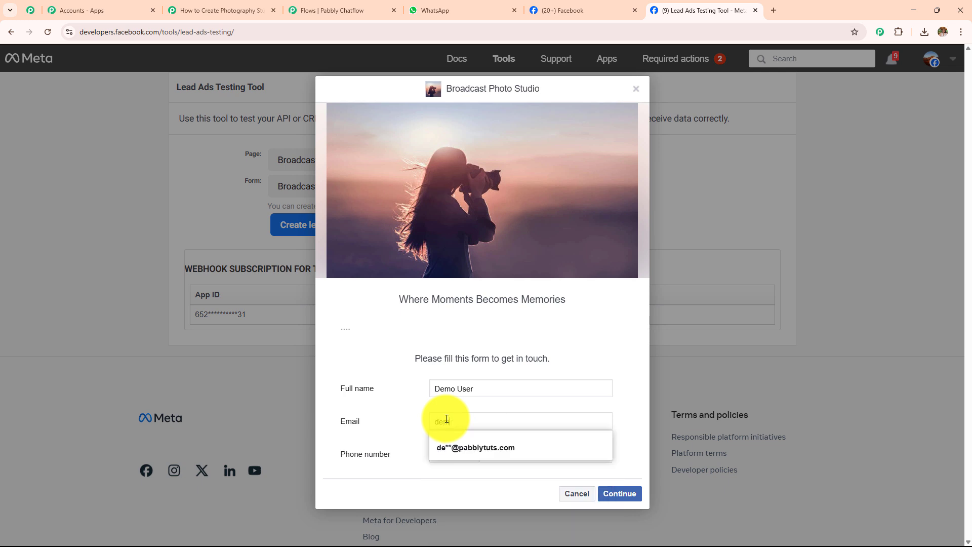
{"action": "type", "text": "mo@pabblytuts.com"}
{"action": "left_click", "coordinate": [496, 454]}
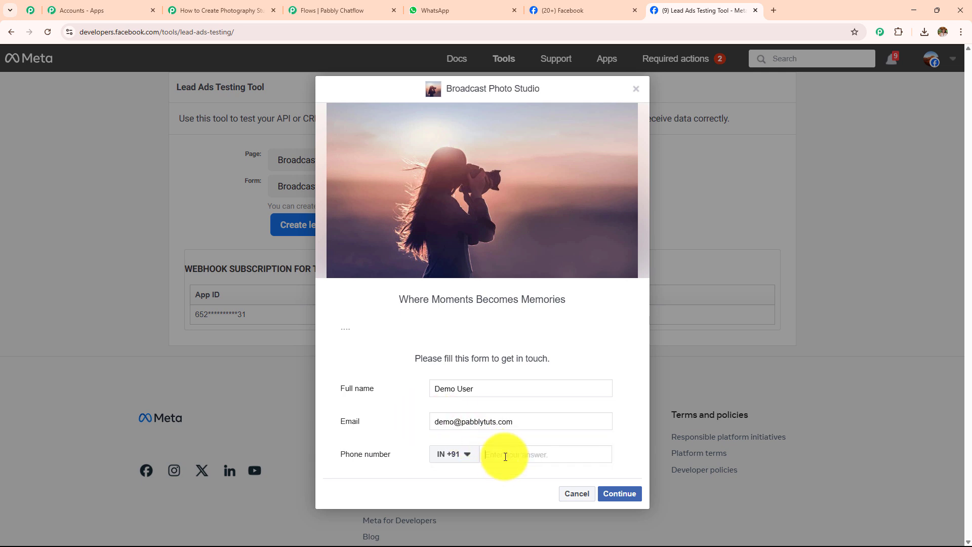
{"action": "type", "text": "1234567890"}
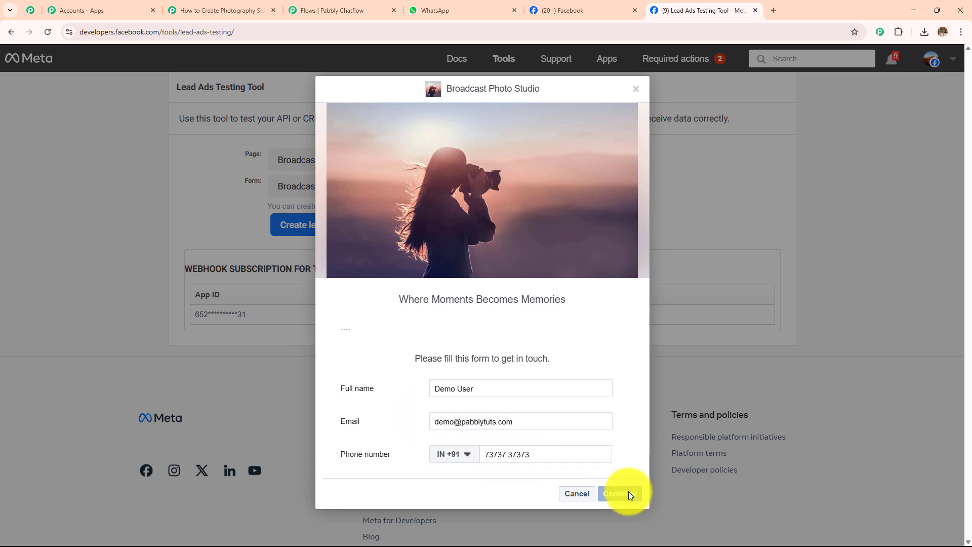
{"action": "left_click", "coordinate": [624, 493]}
{"action": "left_click", "coordinate": [622, 385]}
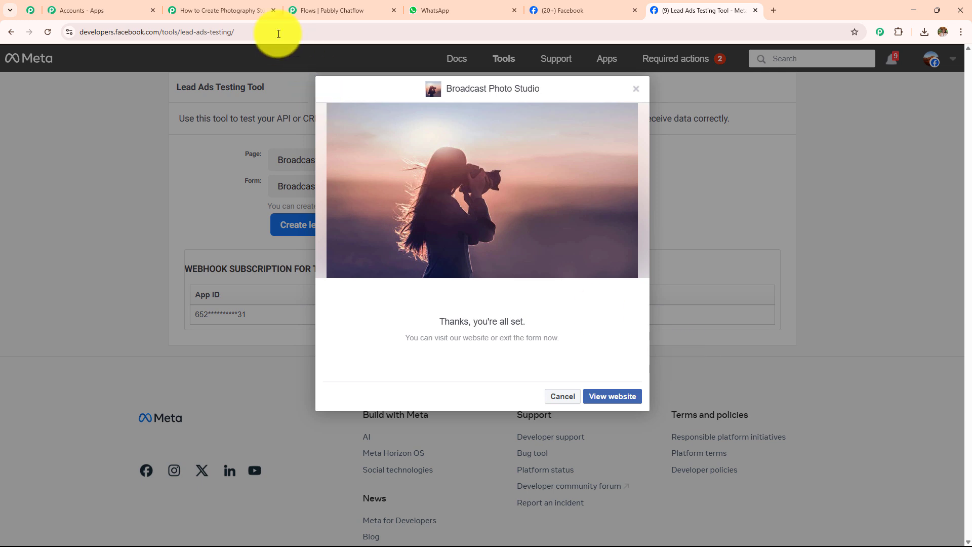
- Return to the Pabbly Connect workflow and examine the full name, email and phone number in the trigger's received response
{"action": "left_click", "coordinate": [253, 11]}
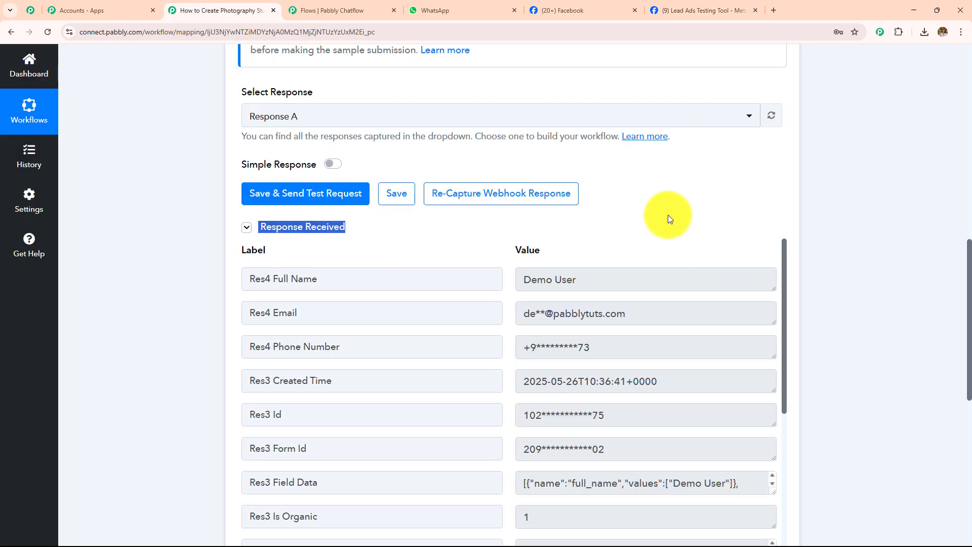
{"action": "scroll", "coordinate": [668, 215], "scroll_direction": "down", "scroll_amount": 2}
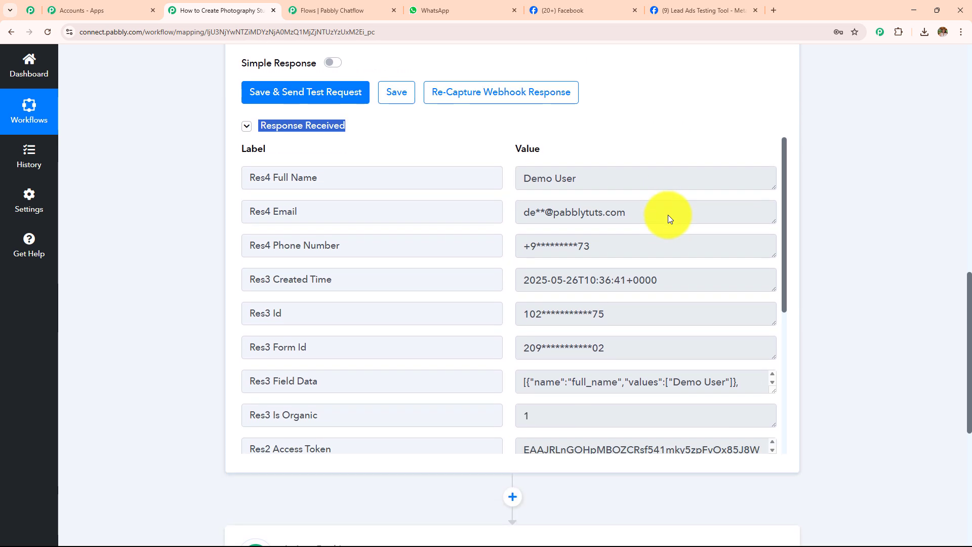
{"action": "left_click_drag", "start_coordinate": [668, 211], "coordinate": [390, 207]}
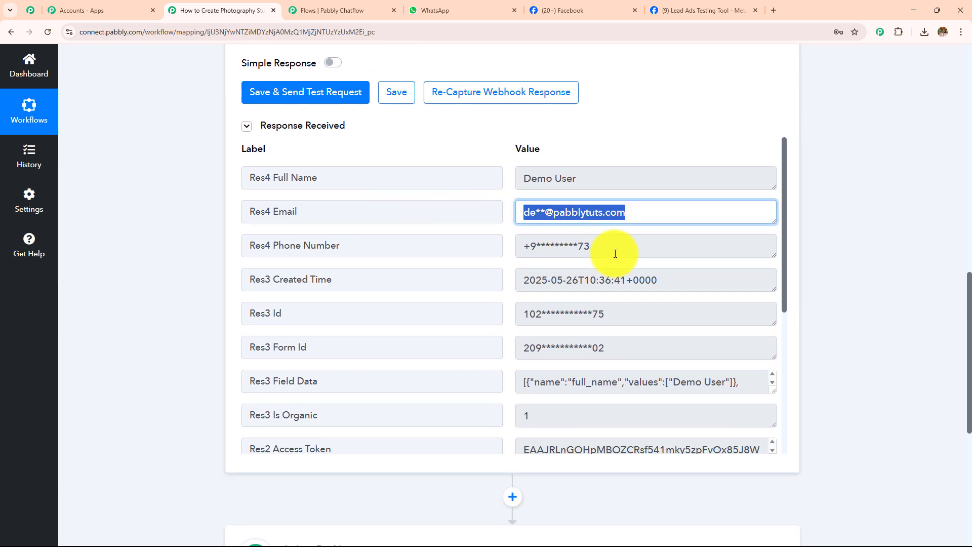
{"action": "left_click_drag", "start_coordinate": [614, 249], "coordinate": [451, 252]}
{"action": "scroll", "coordinate": [648, 303], "scroll_direction": "down", "scroll_amount": 5}
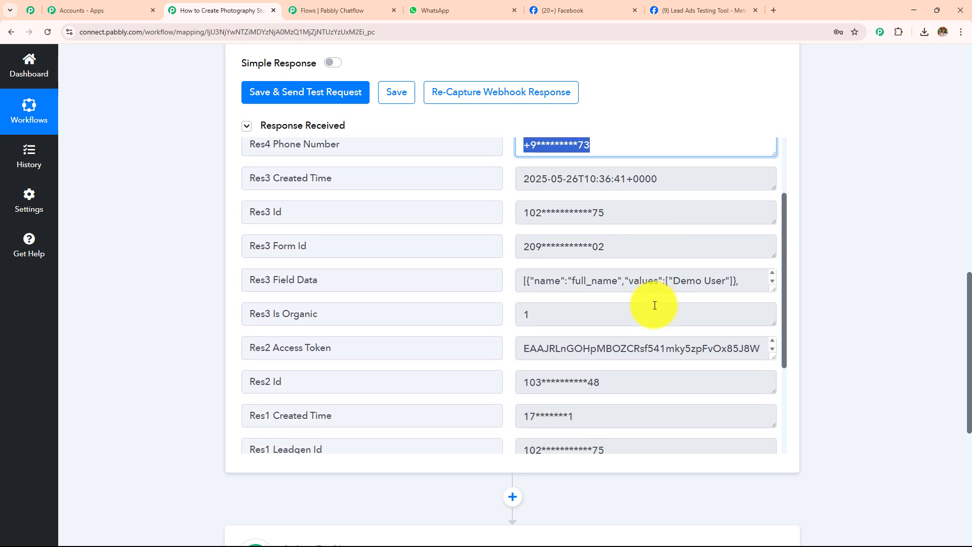
{"action": "scroll", "coordinate": [655, 306], "scroll_direction": "up", "scroll_amount": 5}
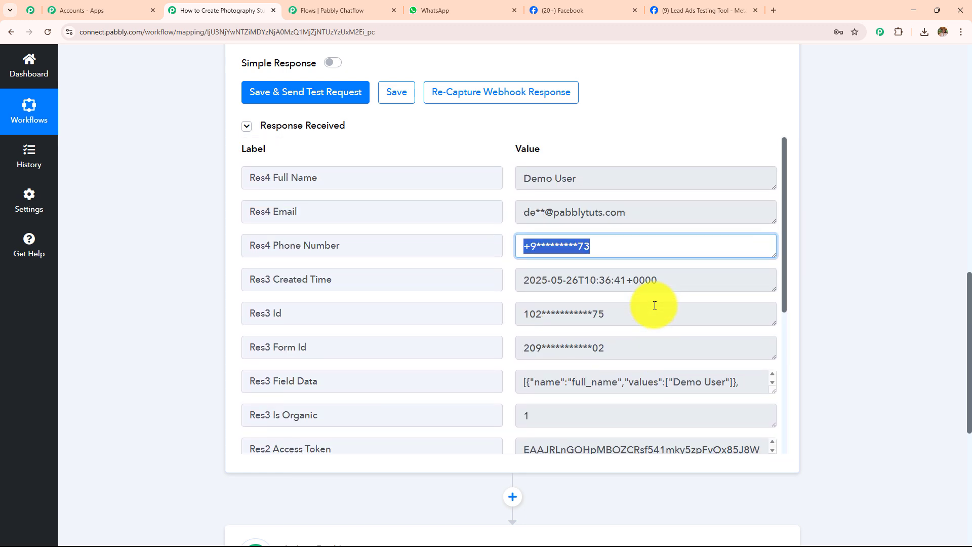
{"action": "left_click_drag", "start_coordinate": [589, 181], "coordinate": [451, 189]}
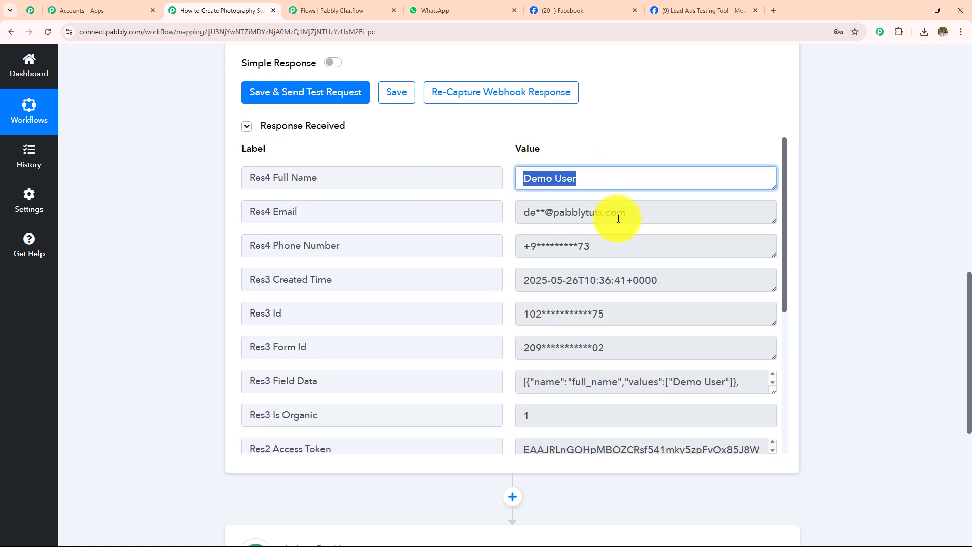
- Check the submitted form in the Lead Ads Testing Tool against the trigger's settings and captured response in the Pabbly Connect workflow
{"action": "left_click", "coordinate": [688, 10]}
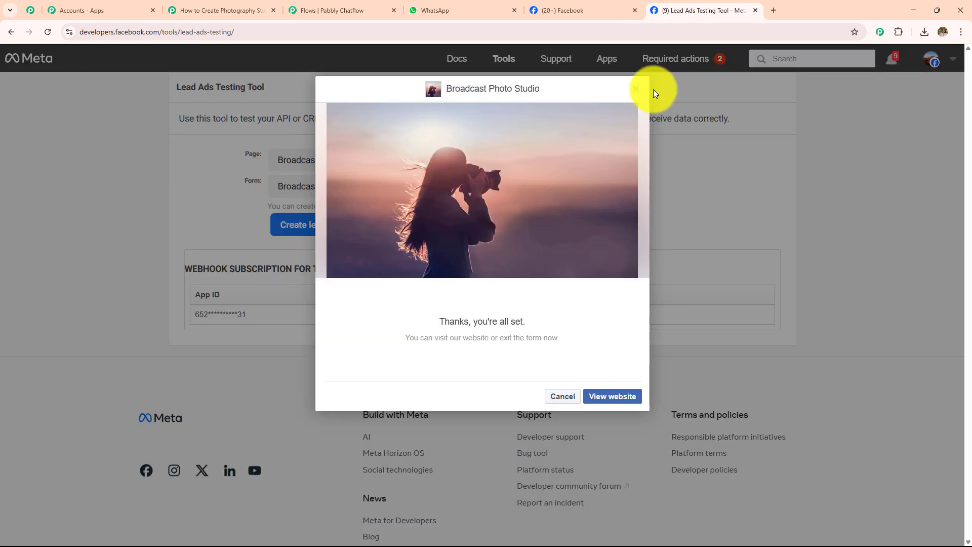
{"action": "left_click", "coordinate": [208, 10]}
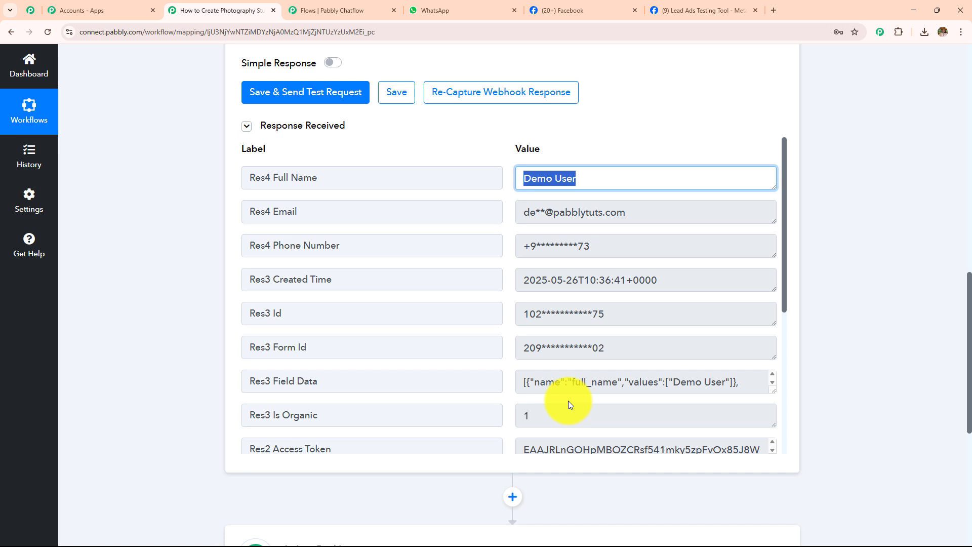
{"action": "scroll", "coordinate": [201, 290], "scroll_direction": "up", "scroll_amount": 10}
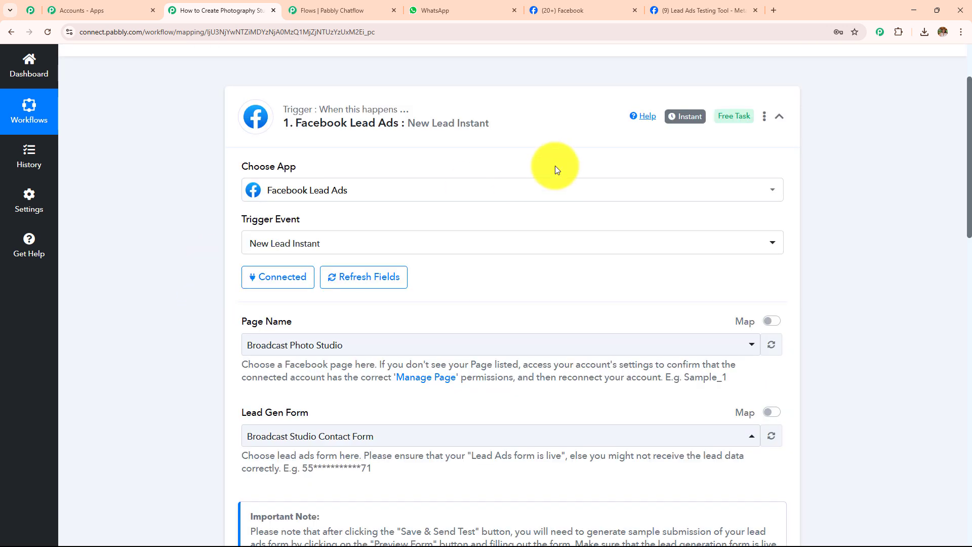
{"action": "scroll", "coordinate": [398, 253], "scroll_direction": "down", "scroll_amount": 4}
{"action": "scroll", "coordinate": [398, 254], "scroll_direction": "down", "scroll_amount": 6}
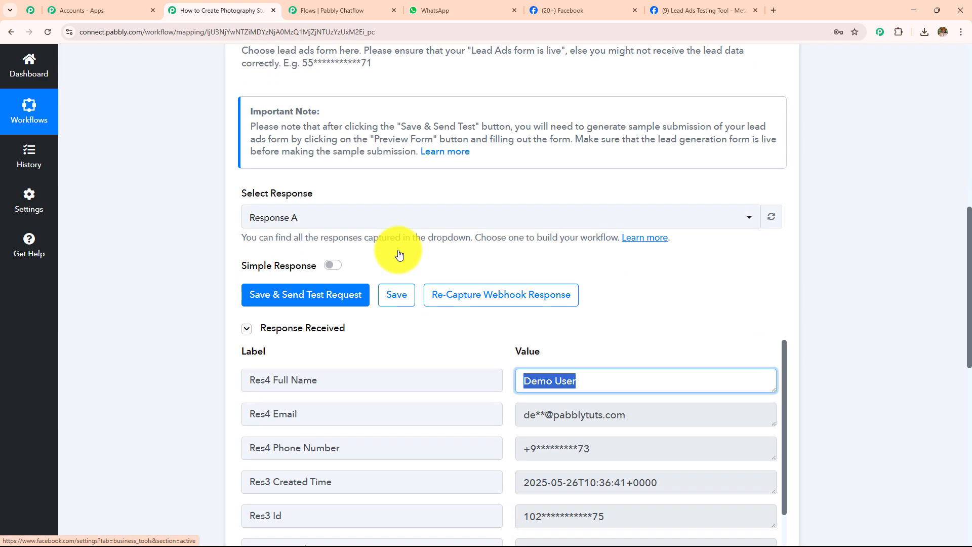
{"action": "left_click", "coordinate": [706, 10]}
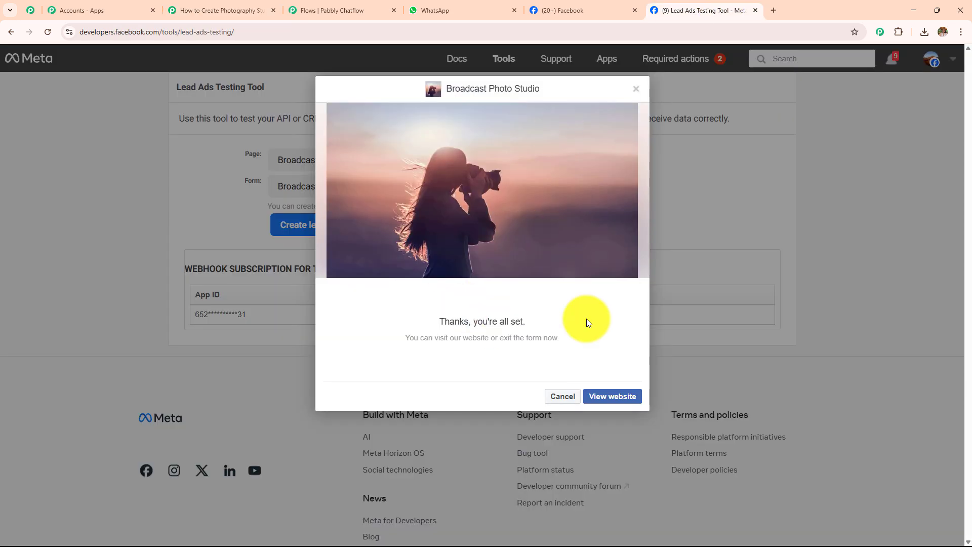
{"action": "left_click", "coordinate": [217, 11]}
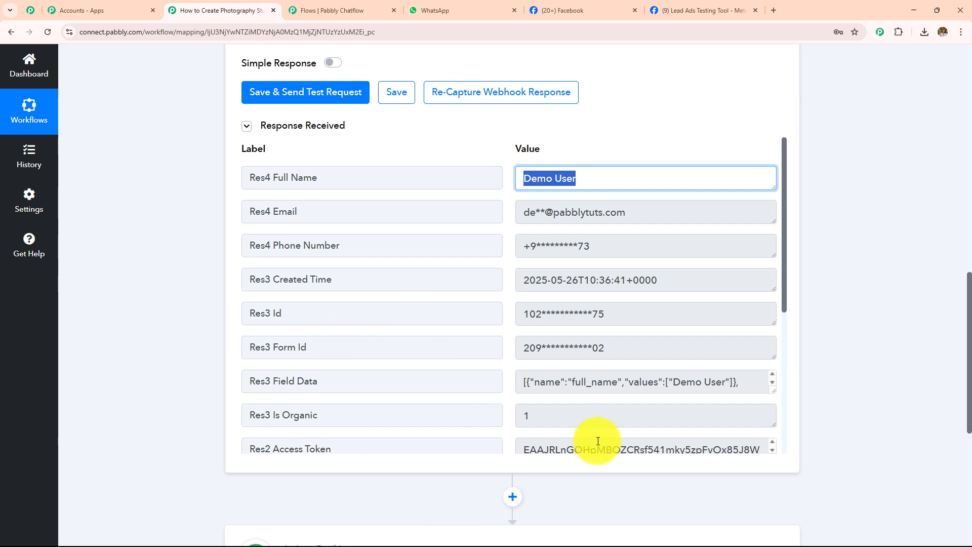
- Collapse the Facebook Lead Ads trigger and choose Pabbly Chatflow as the app for the action step
{"action": "scroll", "coordinate": [562, 416], "scroll_direction": "up", "scroll_amount": 10}
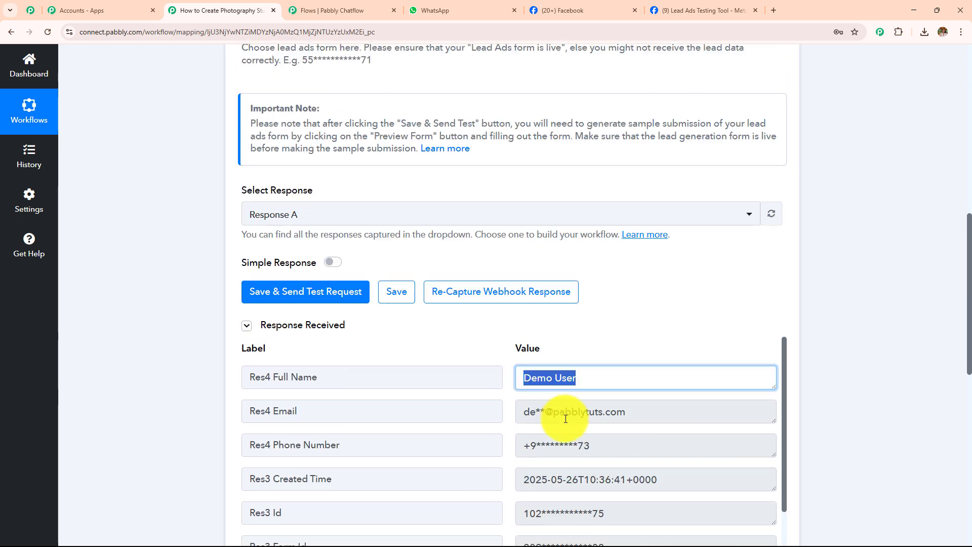
{"action": "scroll", "coordinate": [560, 417], "scroll_direction": "up", "scroll_amount": 3}
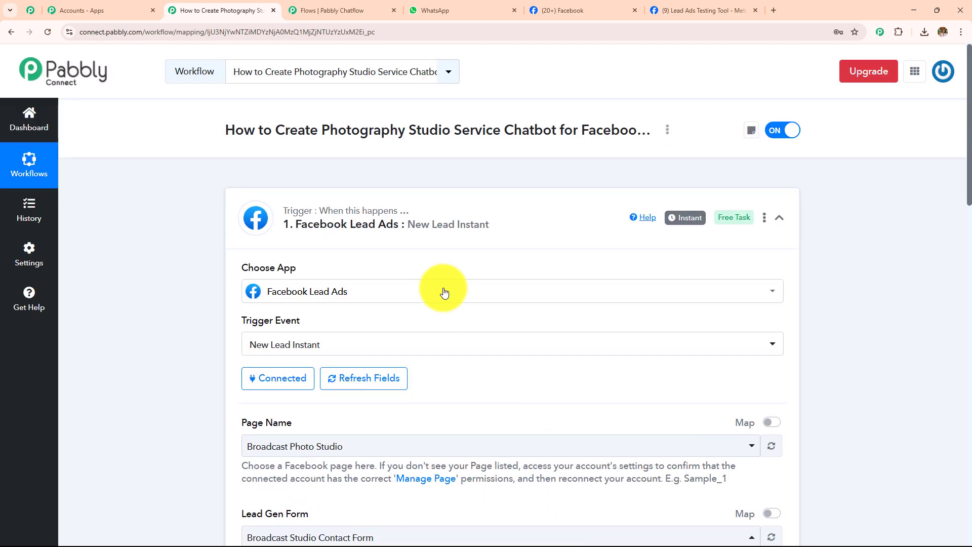
{"action": "left_click", "coordinate": [440, 239]}
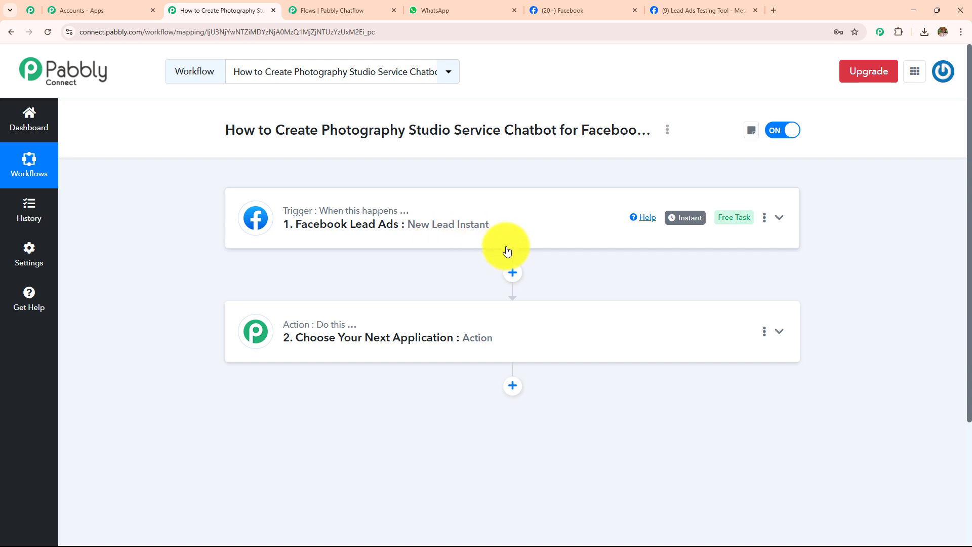
{"action": "left_click", "coordinate": [505, 346]}
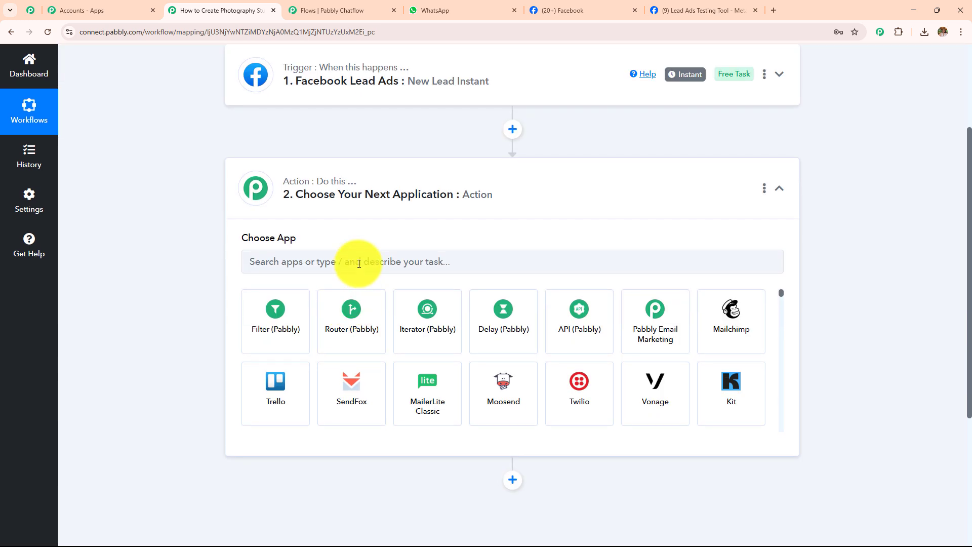
{"action": "left_click", "coordinate": [359, 262]}
{"action": "type", "text": "Pa"}
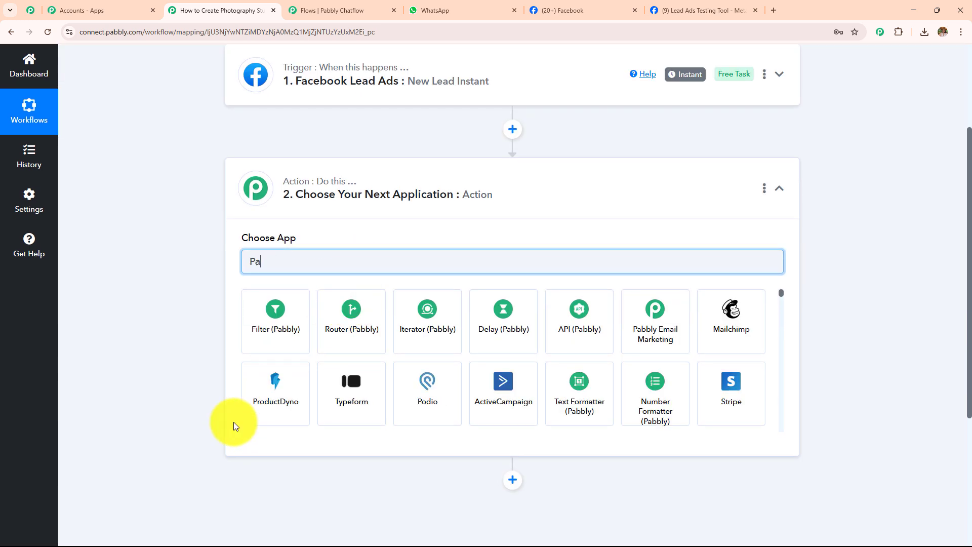
{"action": "type", "text": "bbly Cha"}
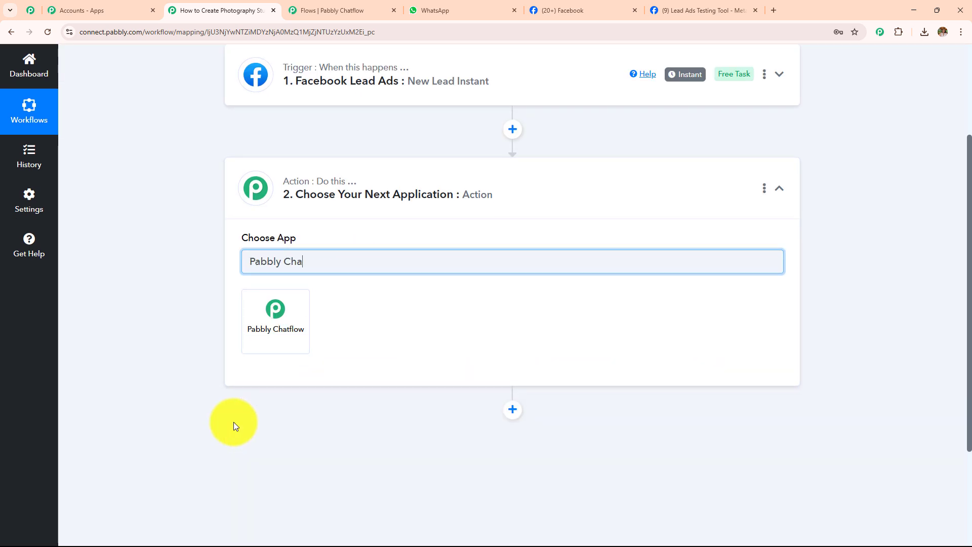
{"action": "left_click", "coordinate": [282, 340]}
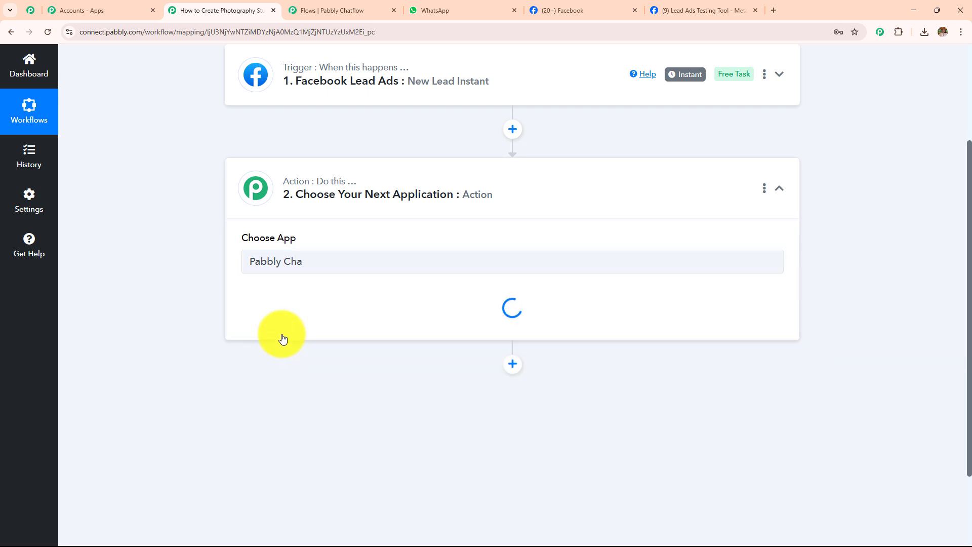
- Set the Pabbly Chatflow action event to Send Template Message (Legacy) and open its account connection setup
{"action": "left_click", "coordinate": [301, 316]}
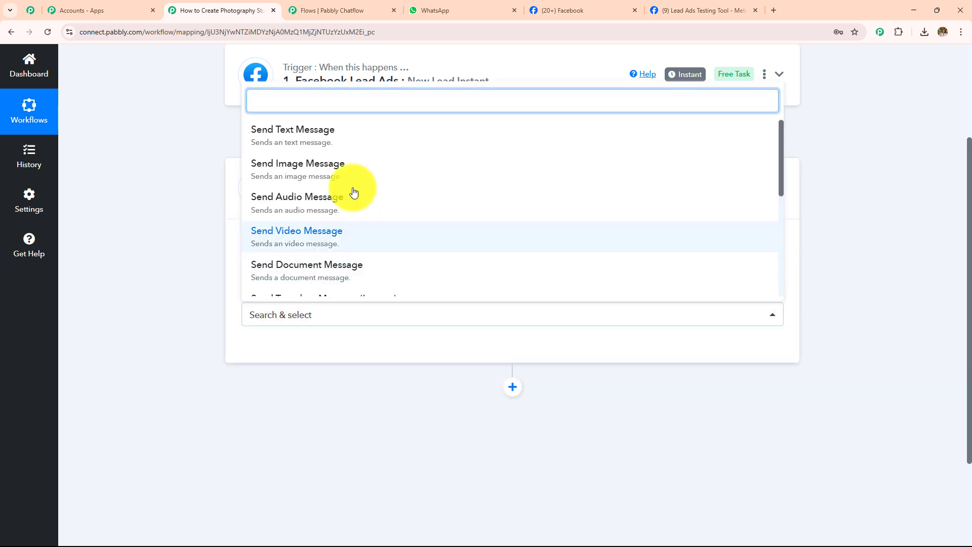
{"action": "scroll", "coordinate": [347, 202], "scroll_direction": "down", "scroll_amount": 3}
{"action": "left_click", "coordinate": [346, 151]}
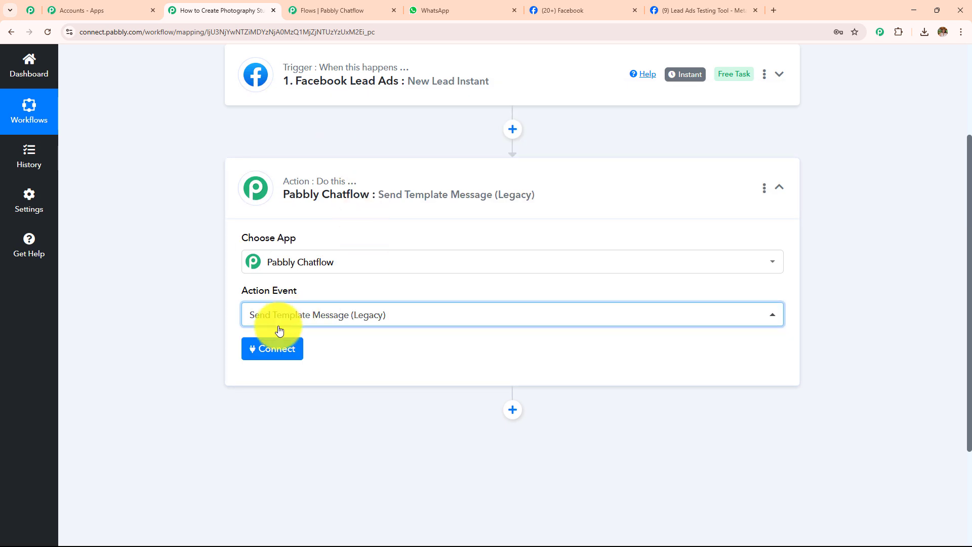
{"action": "left_click", "coordinate": [282, 339]}
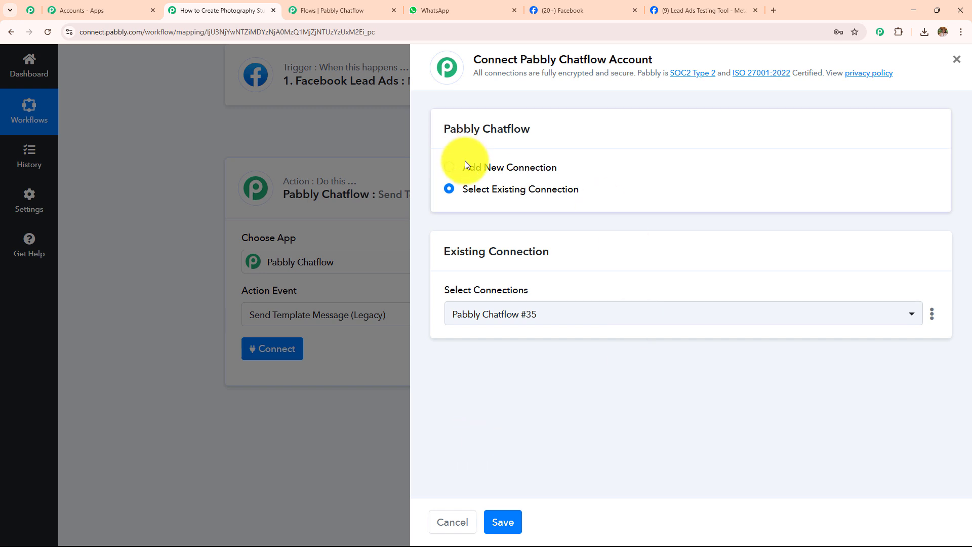
- Start adding a new Pabbly Chatflow connection and copy the API token from Pabbly Chatflow's API & Webhooks settings
{"action": "left_click", "coordinate": [449, 168]}
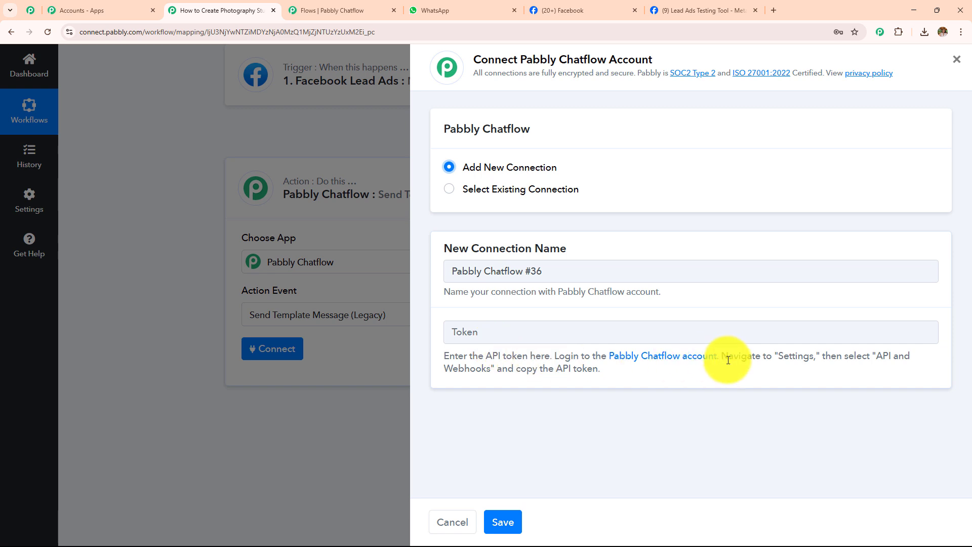
{"action": "left_click_drag", "start_coordinate": [439, 354], "coordinate": [682, 369]}
{"action": "left_click", "coordinate": [697, 380]}
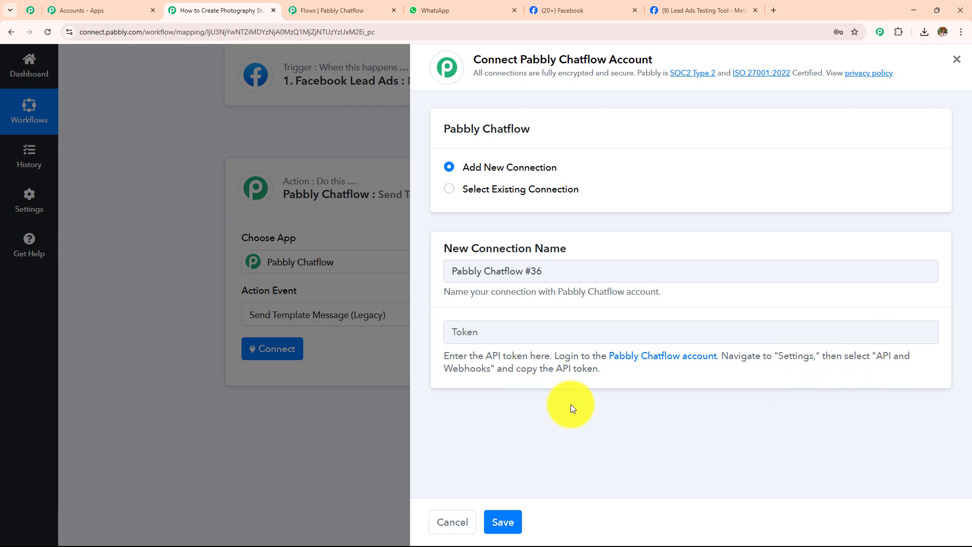
{"action": "left_click", "coordinate": [627, 360]}
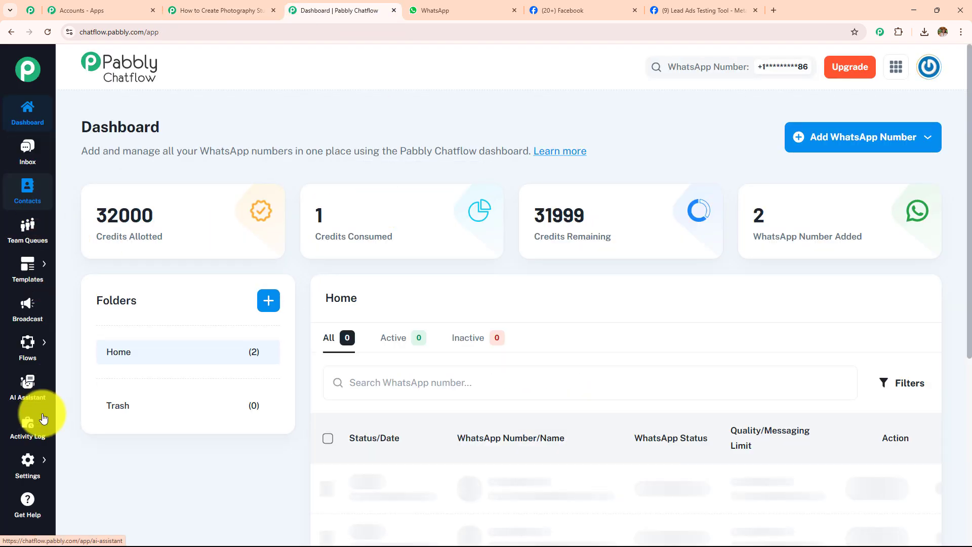
{"action": "mouse_move", "coordinate": [29, 458]}
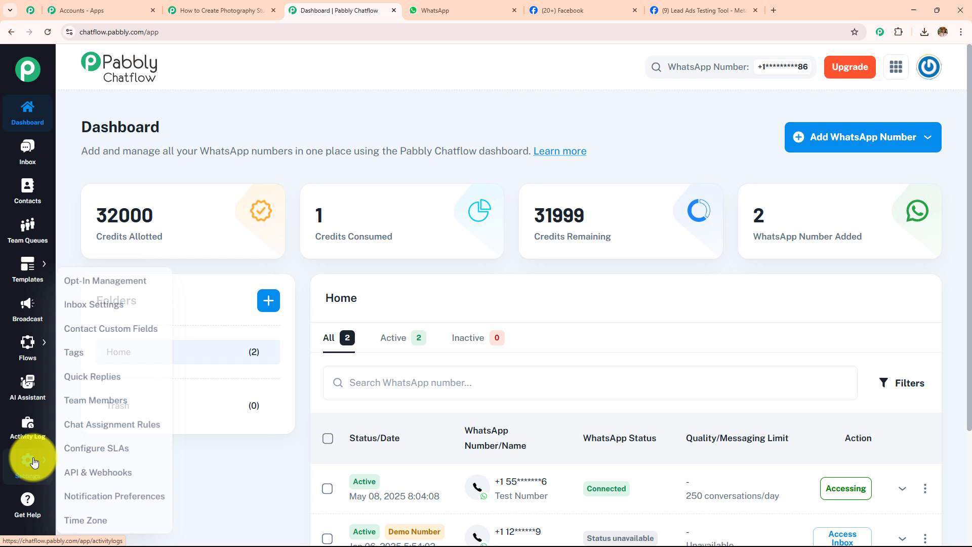
{"action": "left_click", "coordinate": [130, 473]}
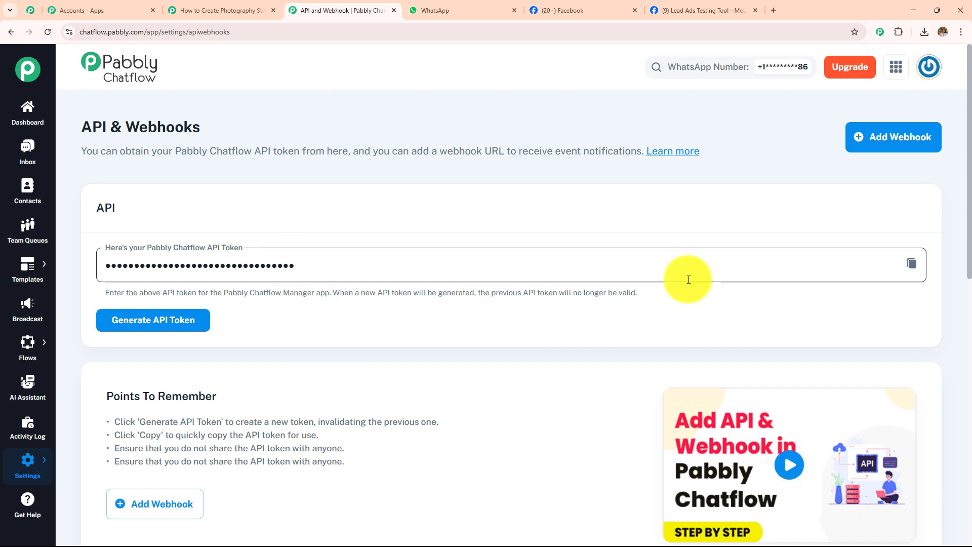
{"action": "left_click", "coordinate": [909, 266]}
- Return to the Pabbly Connect workflow and connect the action through the existing connection Pabbly Chatflow #35
{"action": "left_click", "coordinate": [248, 10]}
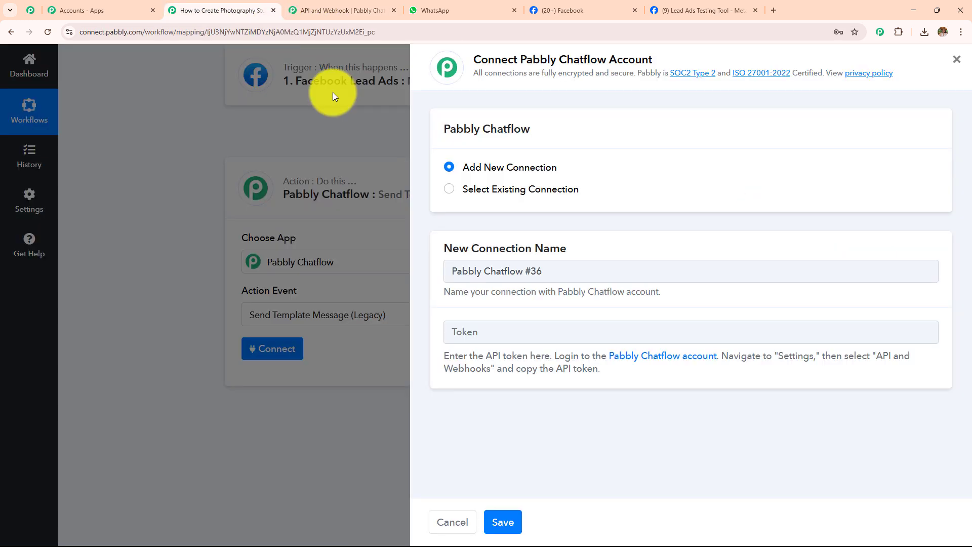
{"action": "left_click", "coordinate": [564, 335]}
{"action": "left_click", "coordinate": [729, 458]}
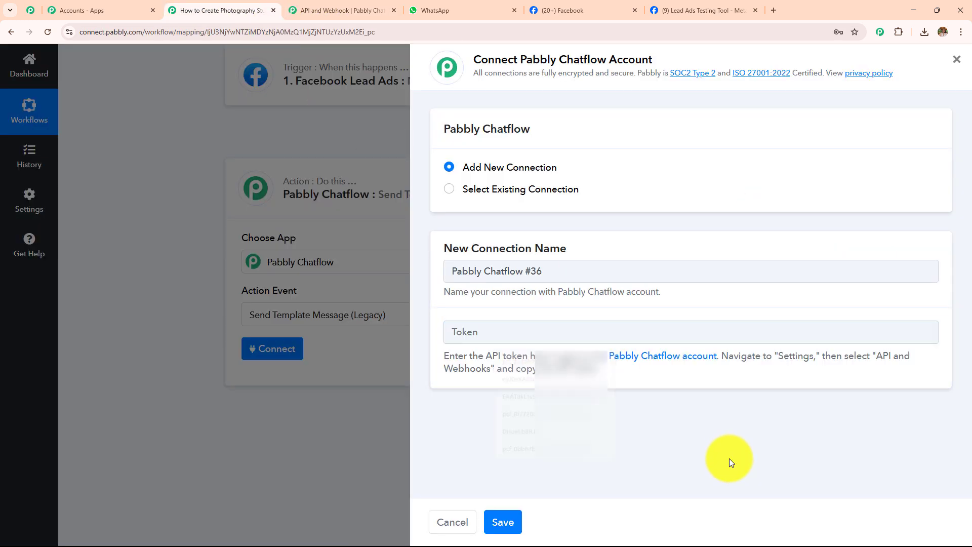
{"action": "left_click", "coordinate": [449, 190]}
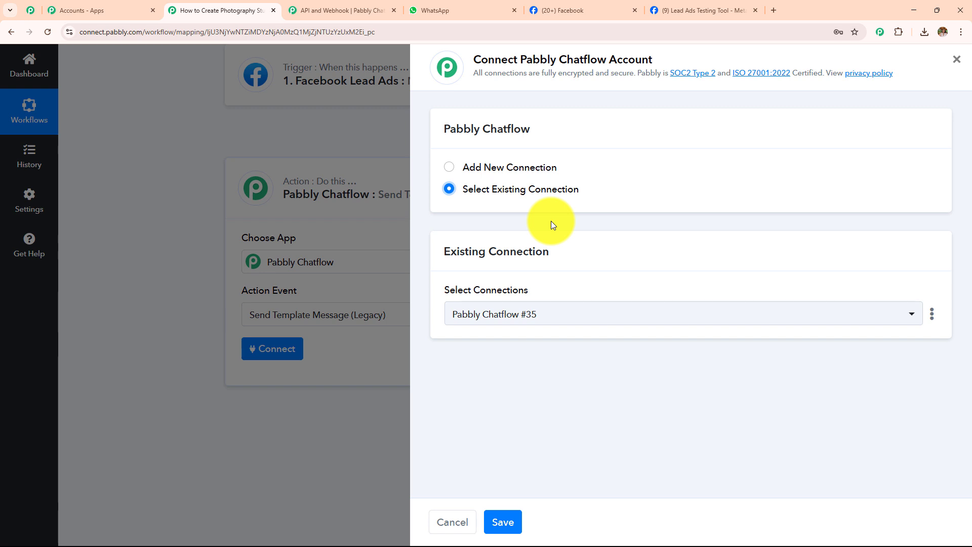
{"action": "left_click", "coordinate": [503, 521]}
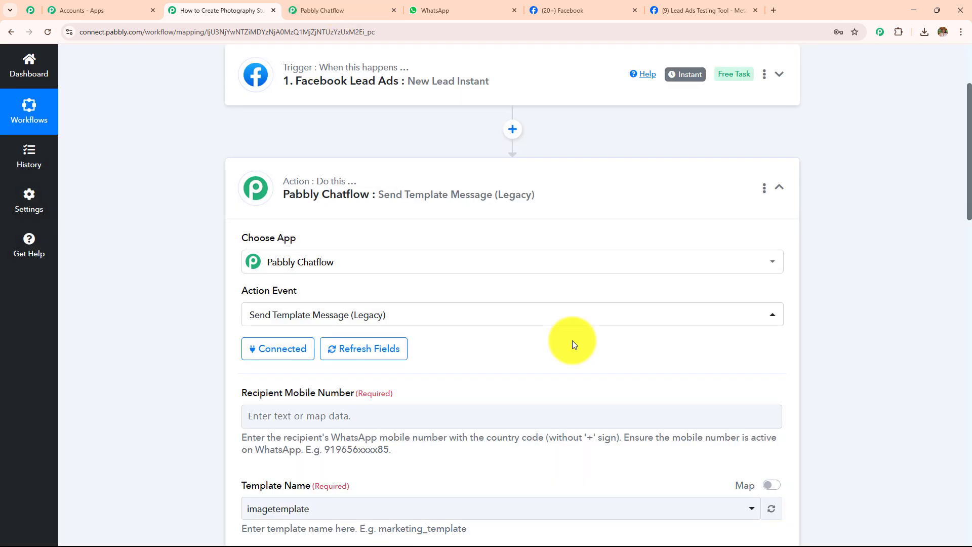
- Examine the fields of the Send Template Message (Legacy) action, including the recipient mobile number, template name and header settings
{"action": "scroll", "coordinate": [566, 342], "scroll_direction": "down", "scroll_amount": 9}
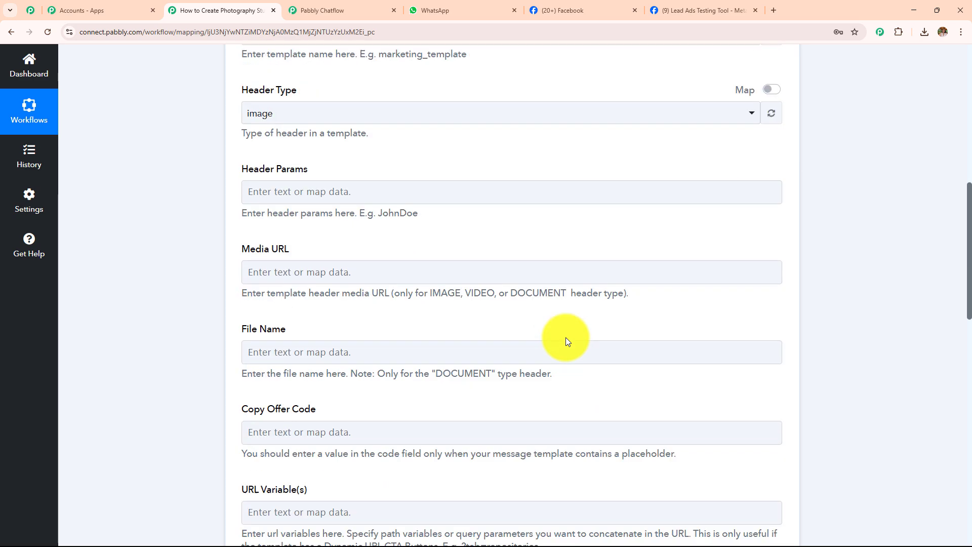
{"action": "scroll", "coordinate": [566, 337], "scroll_direction": "up", "scroll_amount": 8}
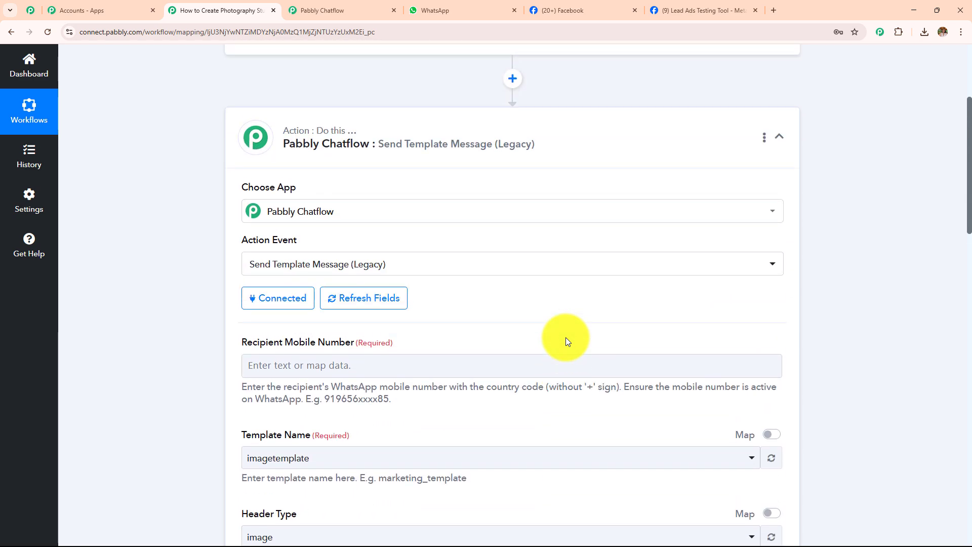
{"action": "scroll", "coordinate": [565, 338], "scroll_direction": "down", "scroll_amount": 3}
{"action": "left_click_drag", "start_coordinate": [245, 193], "coordinate": [560, 193]}
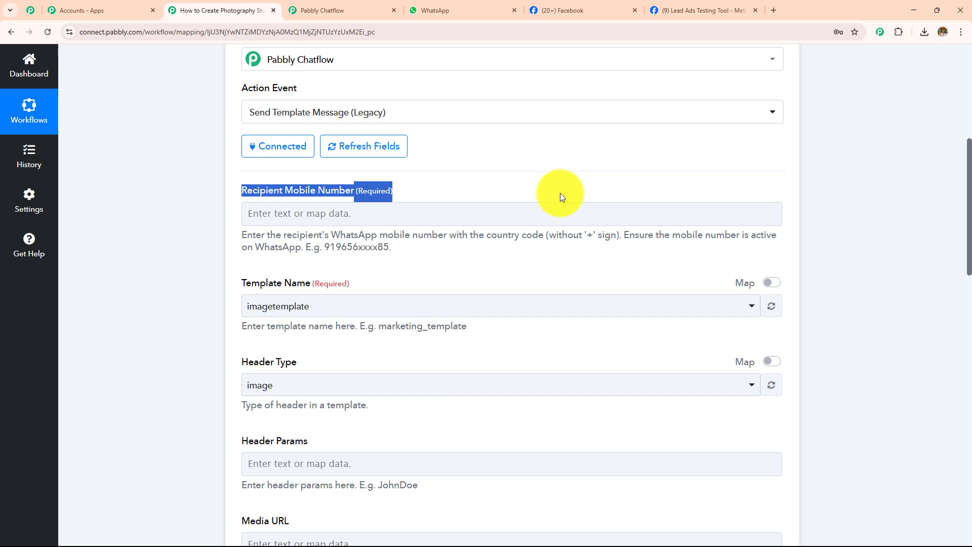
{"action": "scroll", "coordinate": [560, 195], "scroll_direction": "down", "scroll_amount": 3}
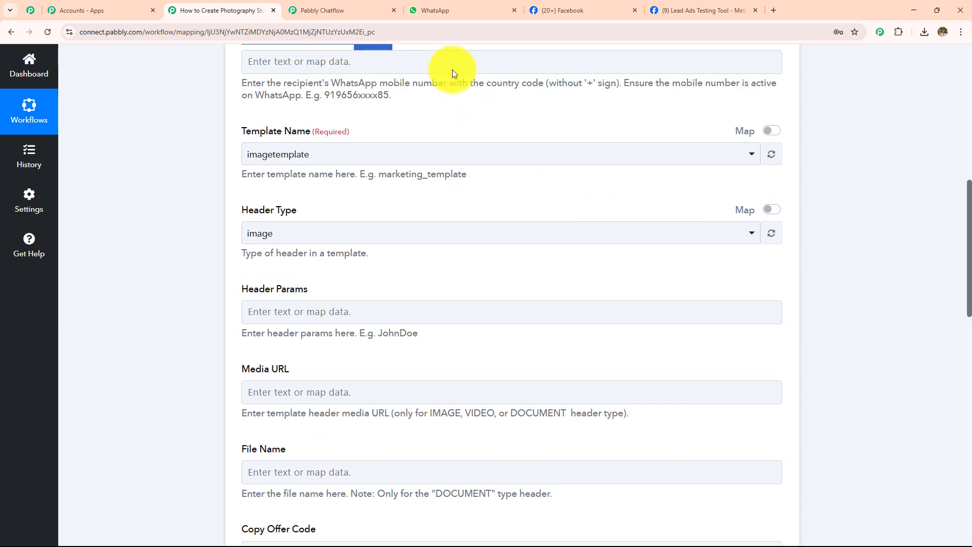
{"action": "scroll", "coordinate": [278, 258], "scroll_direction": "up", "scroll_amount": 3}
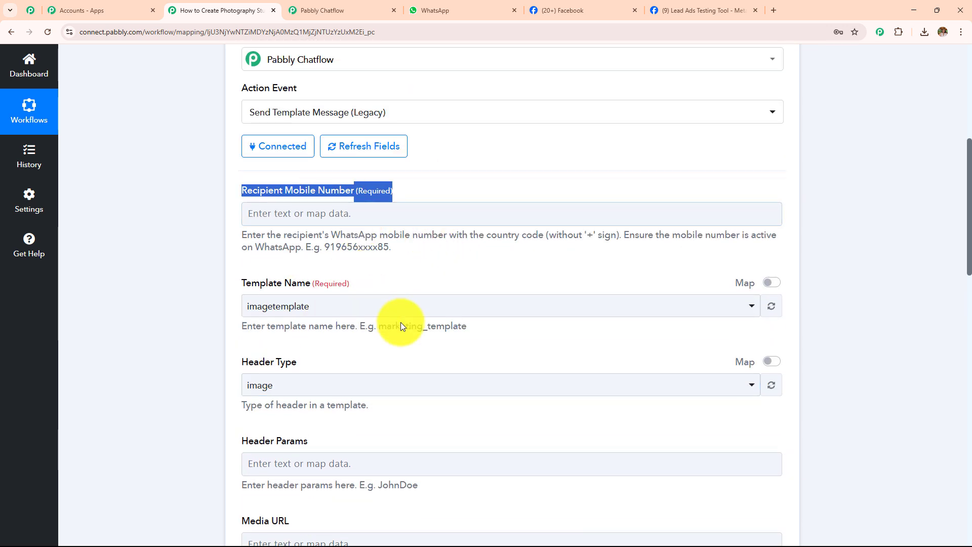
{"action": "scroll", "coordinate": [402, 324], "scroll_direction": "up", "scroll_amount": 3}
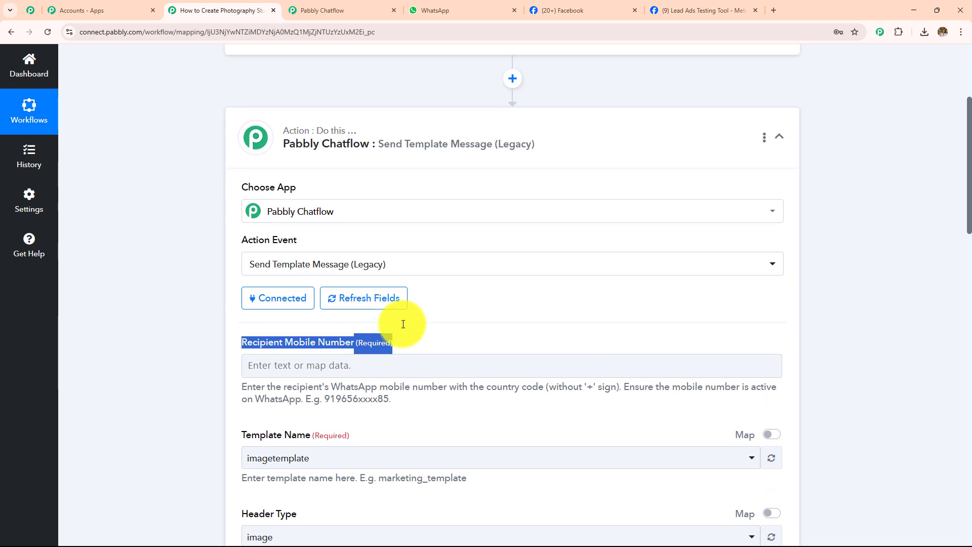
{"action": "scroll", "coordinate": [403, 324], "scroll_direction": "up", "scroll_amount": 4}
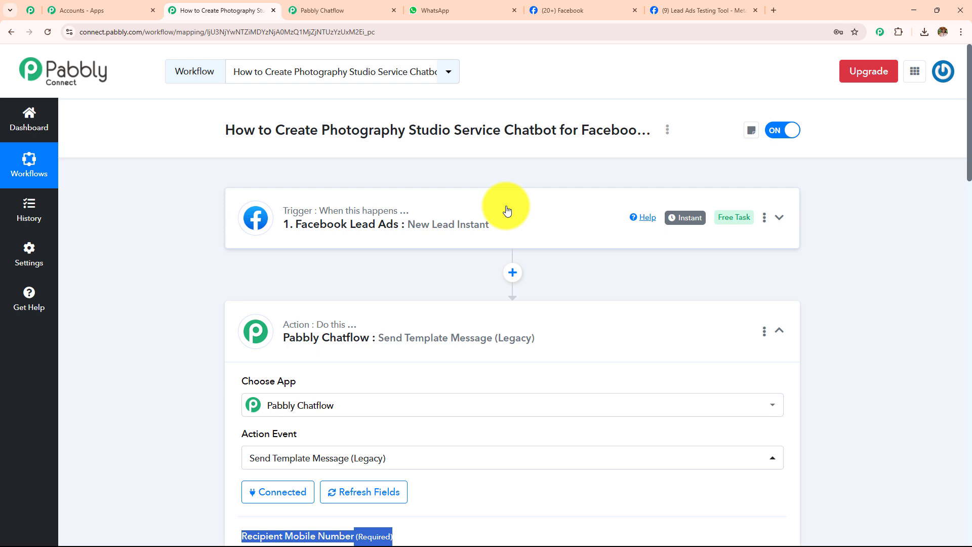
- Map the recipient mobile number of the Pabbly Chatflow action to Res4 Phone Number from the Facebook Lead Ads trigger
{"action": "scroll", "coordinate": [539, 223], "scroll_direction": "down", "scroll_amount": 3}
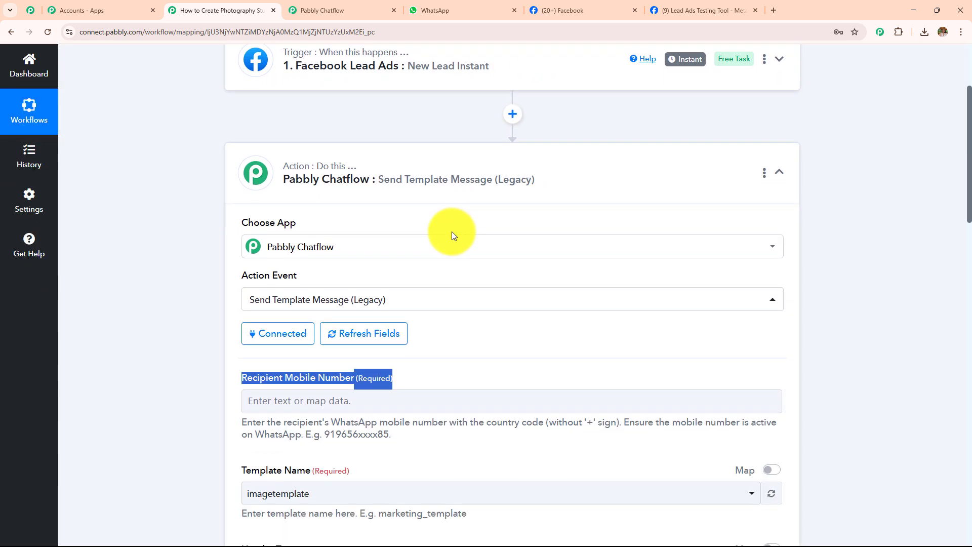
{"action": "scroll", "coordinate": [452, 231], "scroll_direction": "down", "scroll_amount": 3}
{"action": "left_click", "coordinate": [371, 252]}
{"action": "scroll", "coordinate": [415, 230], "scroll_direction": "down", "scroll_amount": 3}
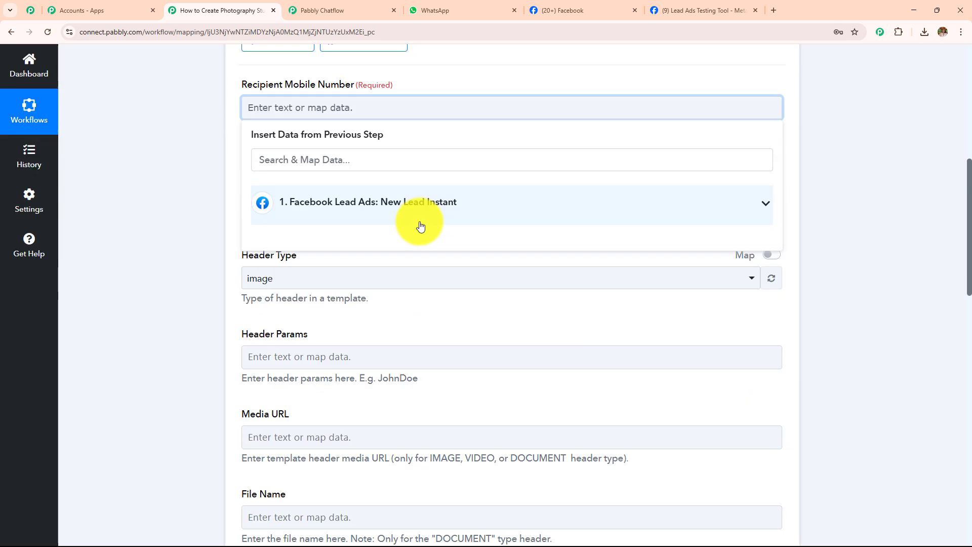
{"action": "left_click", "coordinate": [473, 198]}
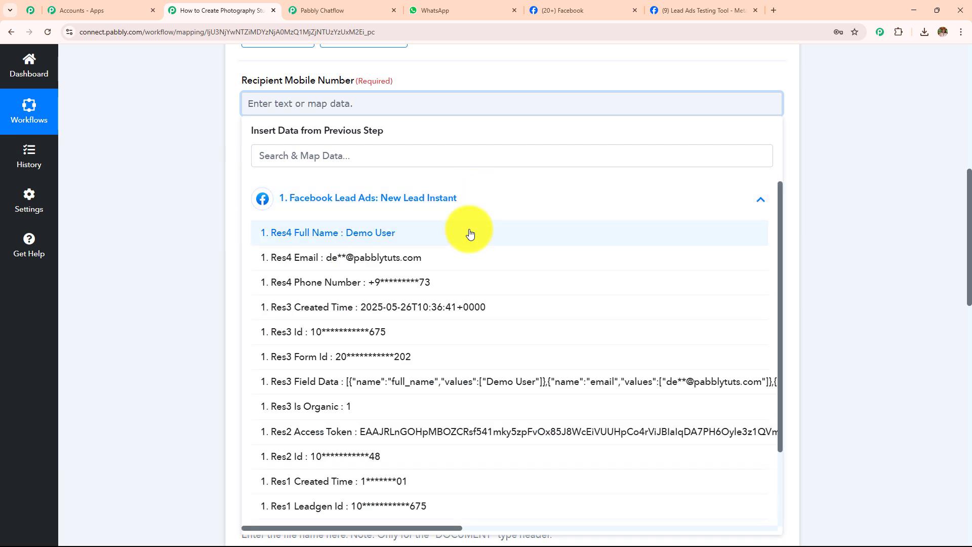
{"action": "left_click", "coordinate": [474, 286]}
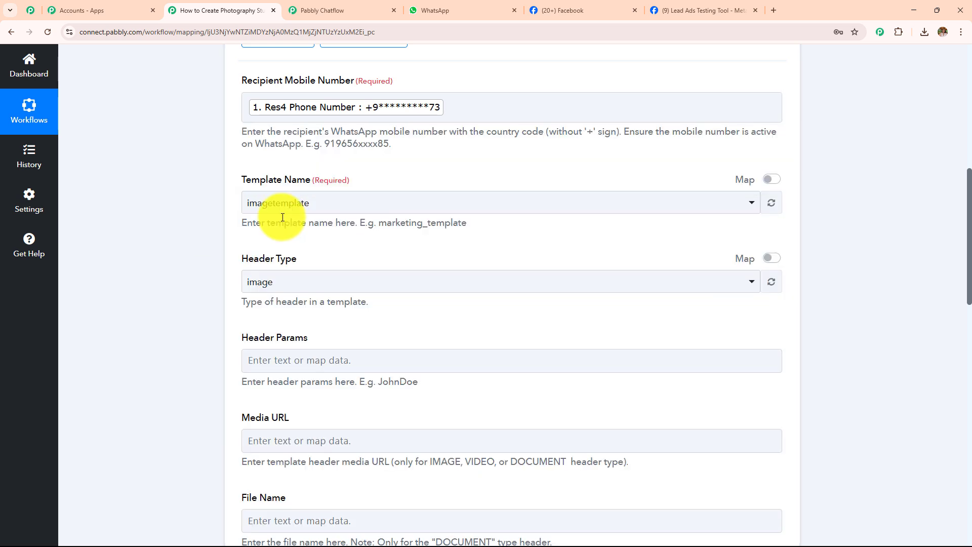
- Insert a new action step between the Facebook Lead Ads trigger and the Pabbly Chatflow action, using the Text Formatter (Pabbly) app
{"action": "scroll", "coordinate": [284, 217], "scroll_direction": "down", "scroll_amount": 2}
{"action": "scroll", "coordinate": [340, 242], "scroll_direction": "up", "scroll_amount": 2}
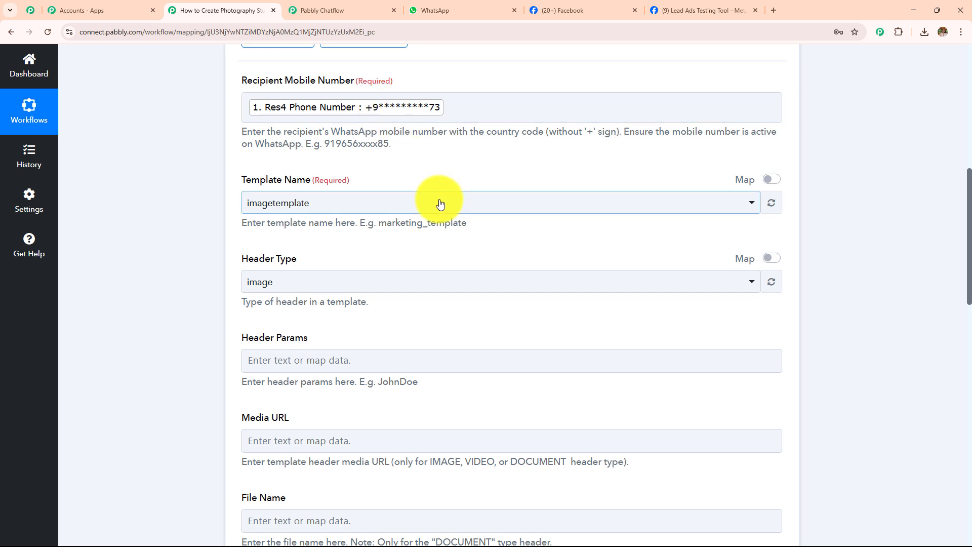
{"action": "scroll", "coordinate": [419, 276], "scroll_direction": "up", "scroll_amount": 7}
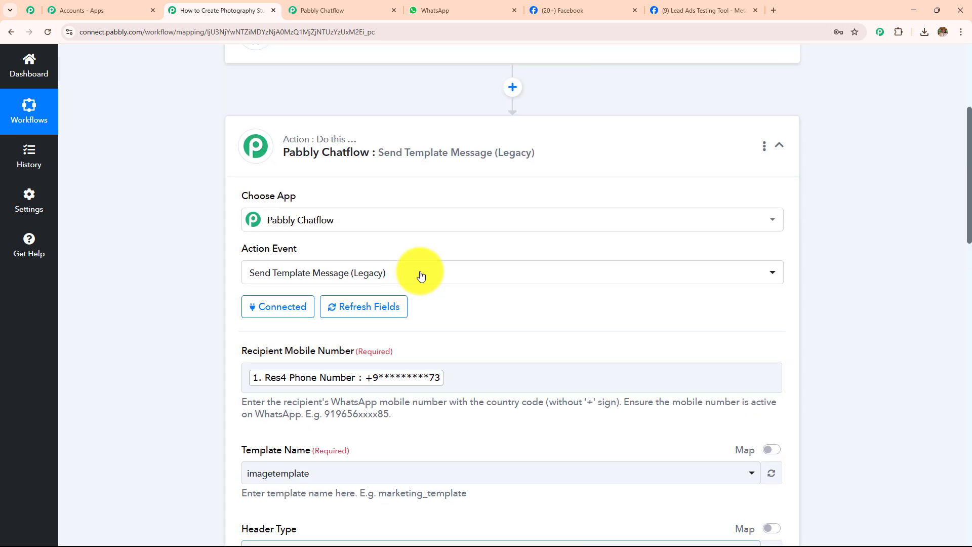
{"action": "left_click", "coordinate": [513, 171]}
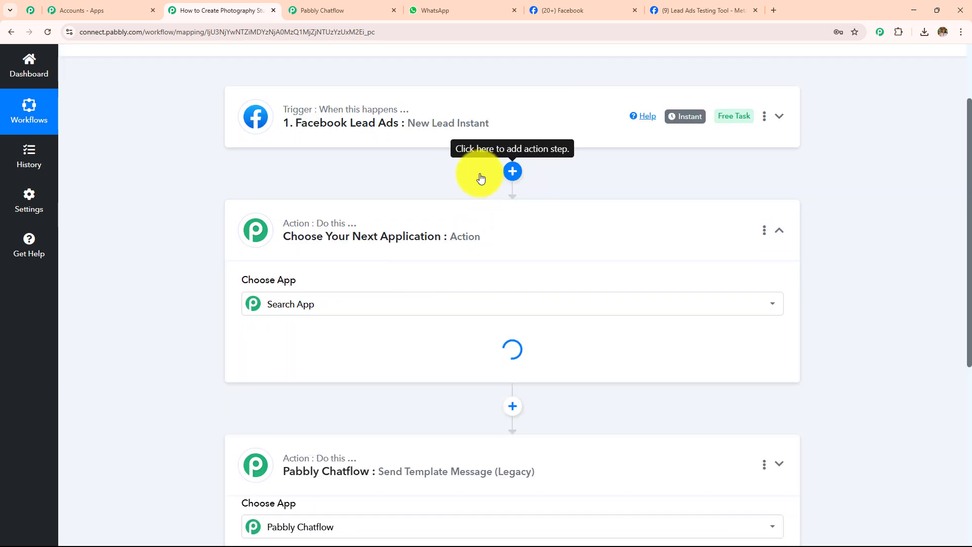
{"action": "left_click", "coordinate": [309, 261]}
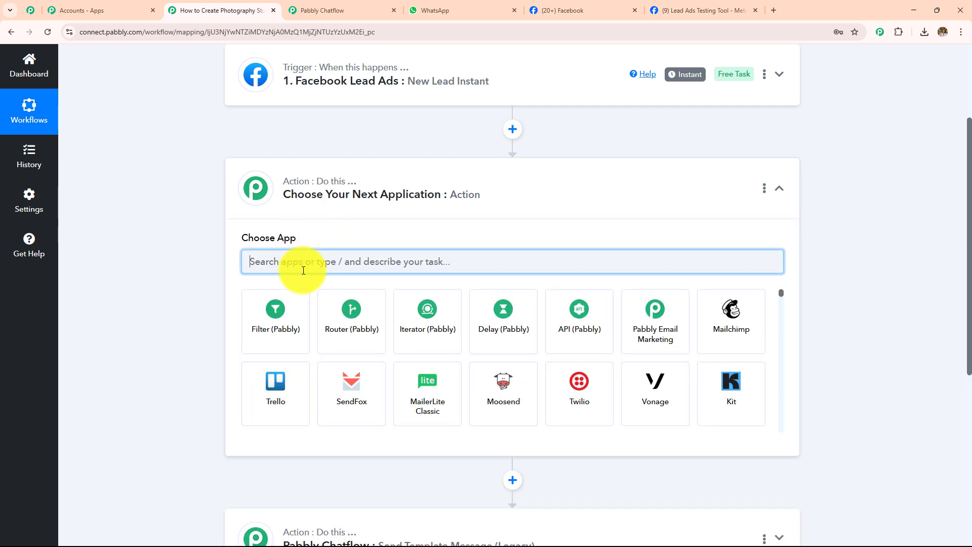
{"action": "type", "text": "Tex"}
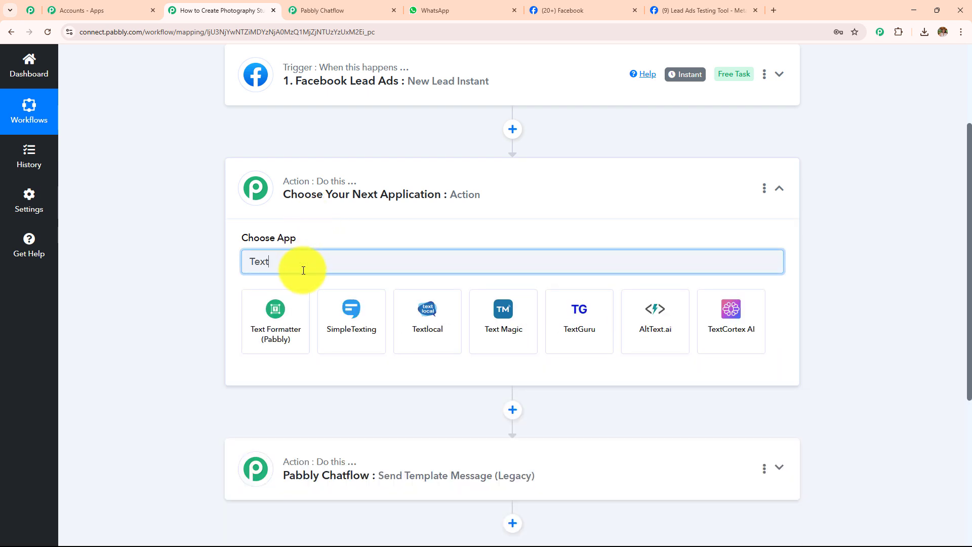
{"action": "type", "text": "t"}
{"action": "left_click", "coordinate": [293, 317]}
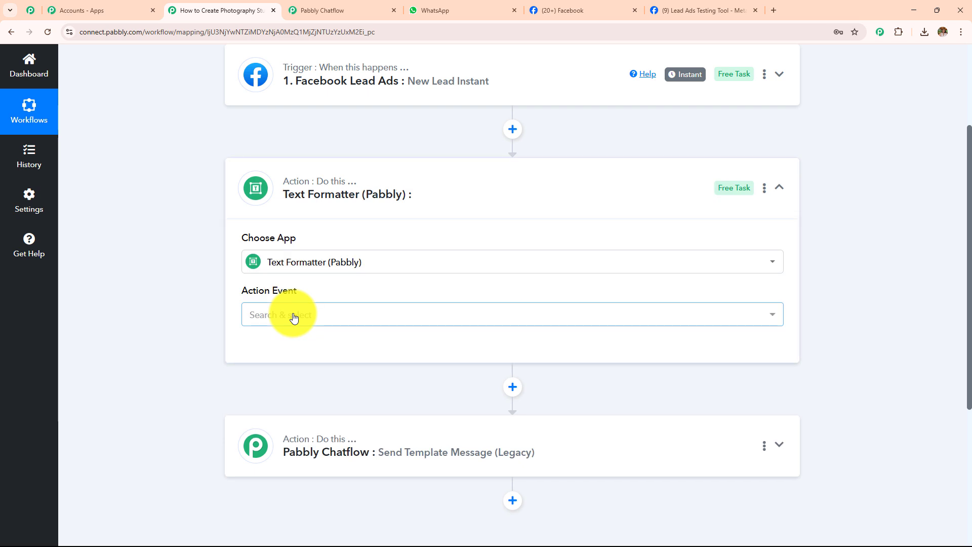
- Set the Text Formatter action event to Split Text and connect it
{"action": "left_click", "coordinate": [293, 317]}
{"action": "left_click", "coordinate": [292, 270]}
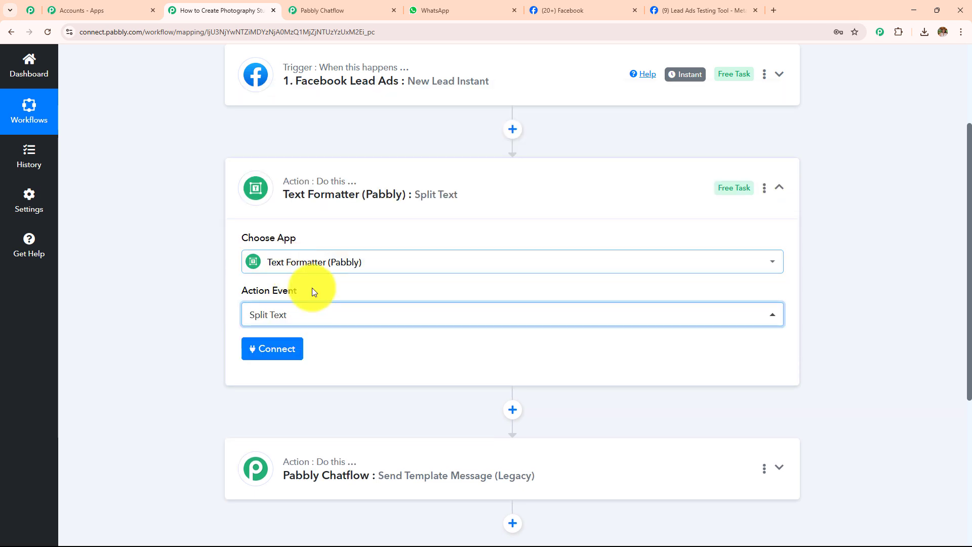
{"action": "left_click", "coordinate": [277, 350]}
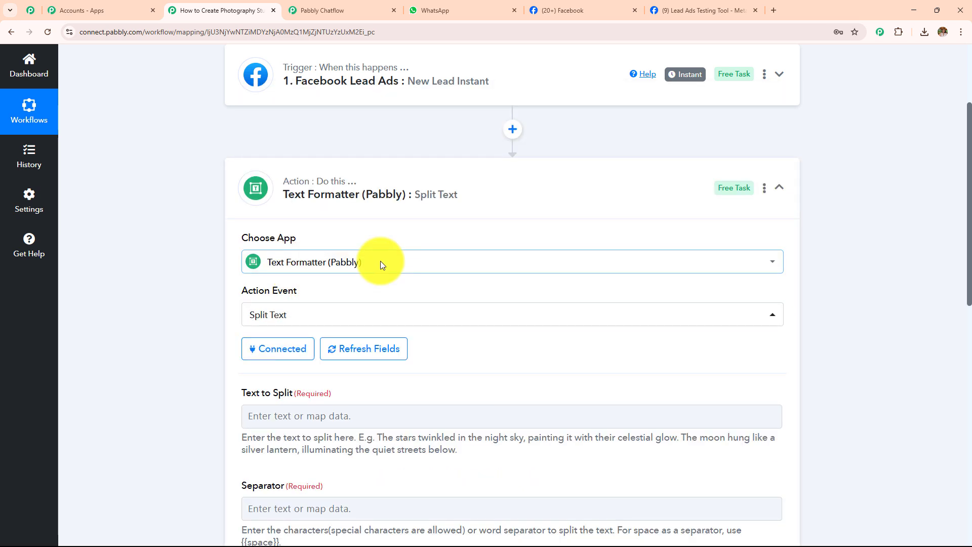
- Map the Text to Split field to Res4 Phone Number from the Facebook Lead Ads trigger
{"action": "scroll", "coordinate": [380, 260], "scroll_direction": "down", "scroll_amount": 4}
{"action": "left_click", "coordinate": [364, 225]}
{"action": "left_click", "coordinate": [284, 310]}
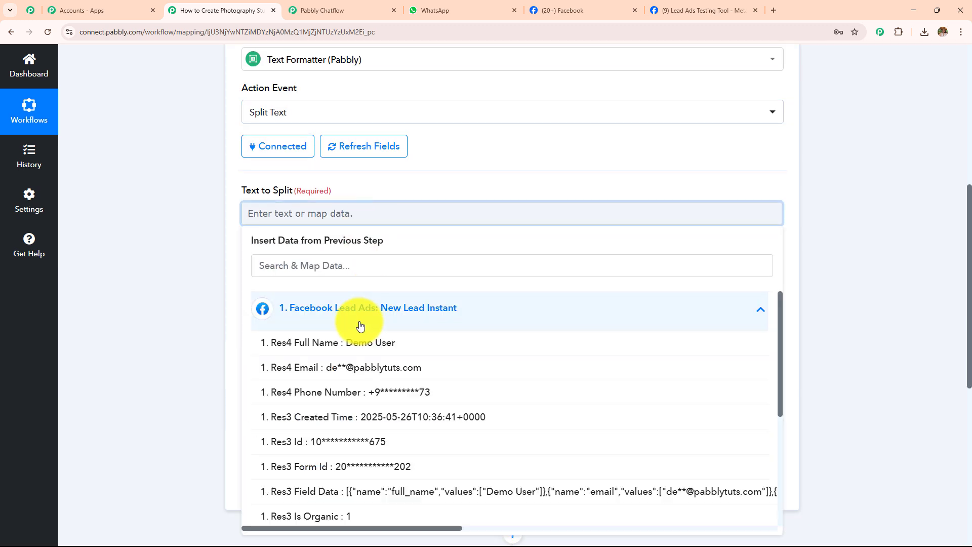
{"action": "left_click", "coordinate": [423, 360]}
{"action": "left_click", "coordinate": [192, 248]}
- Set the Split Text separator to + and the segment index to All
{"action": "scroll", "coordinate": [420, 222], "scroll_direction": "down", "scroll_amount": 2}
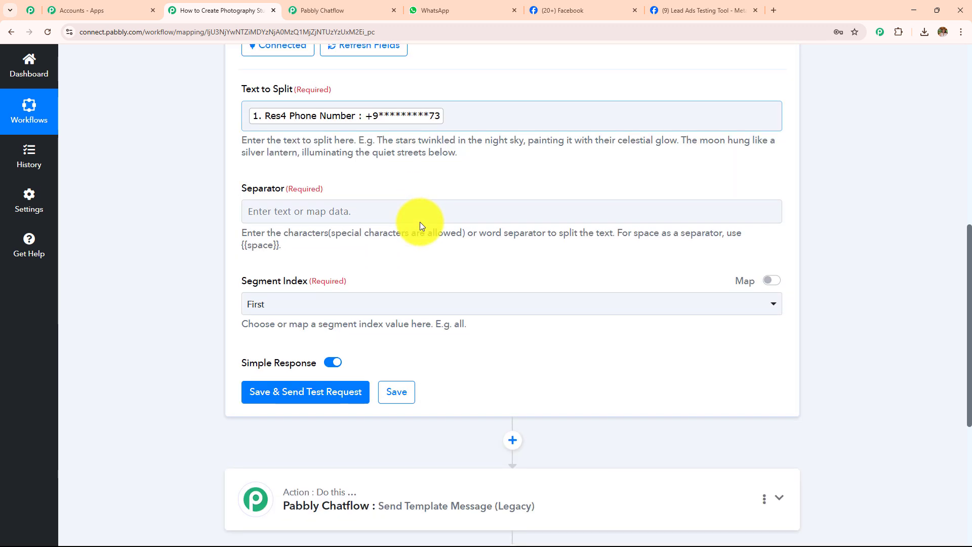
{"action": "left_click", "coordinate": [420, 219]}
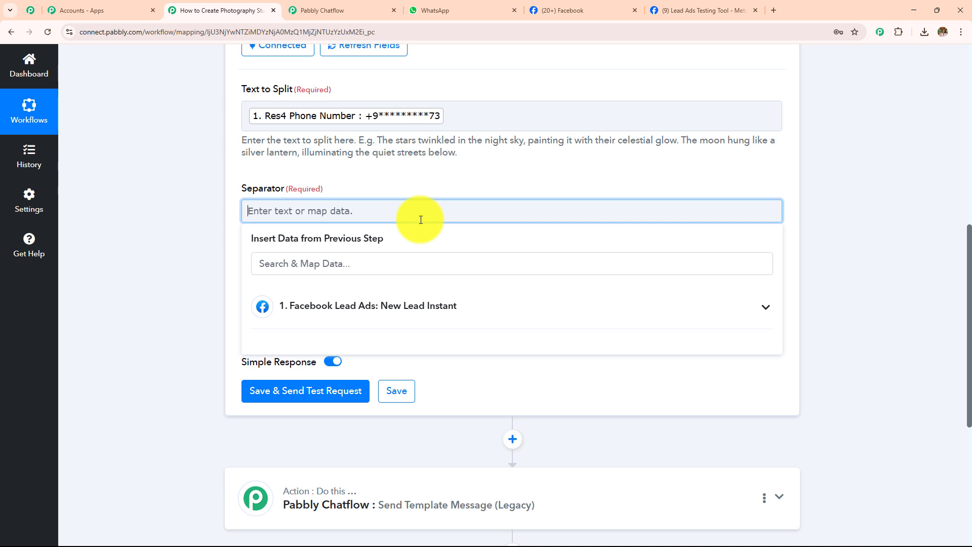
{"action": "type", "text": "+"}
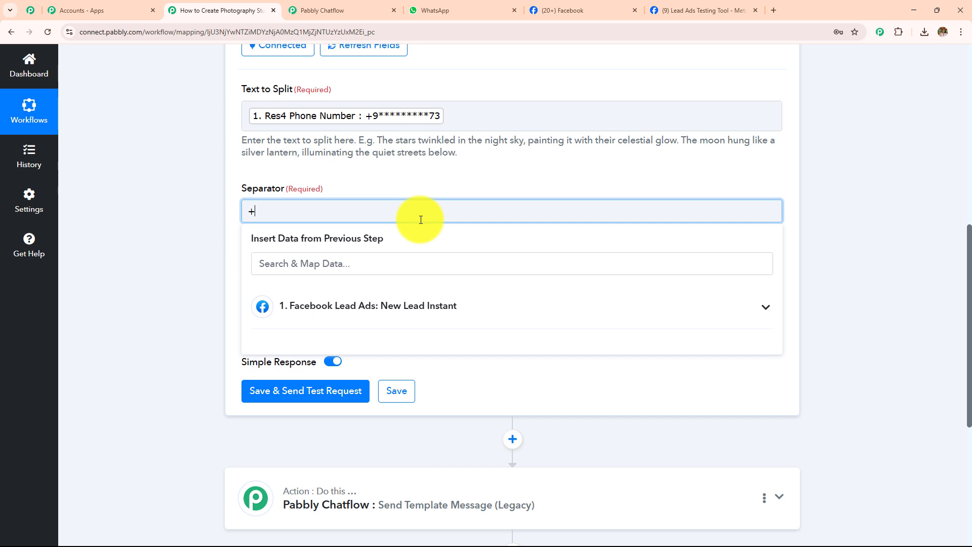
{"action": "left_click", "coordinate": [184, 232]}
{"action": "left_click", "coordinate": [305, 303]}
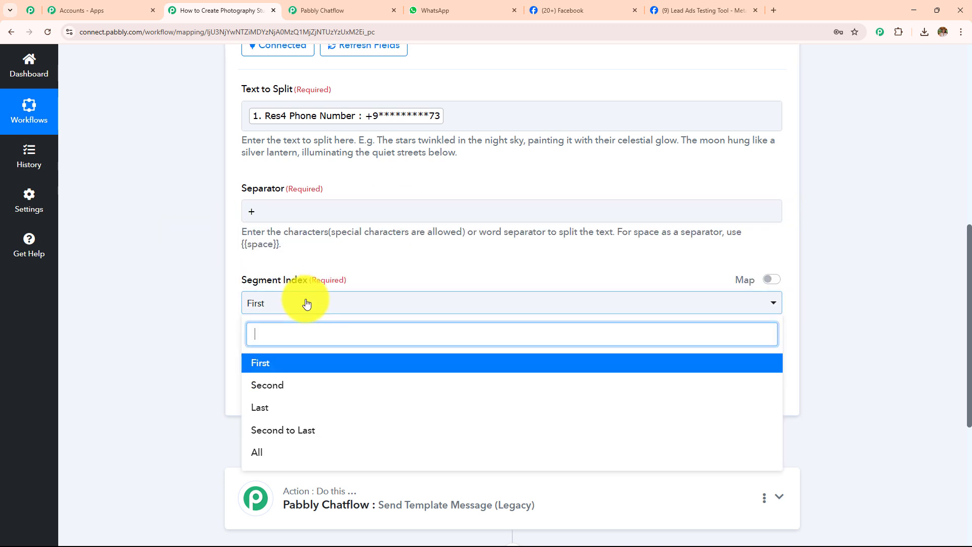
{"action": "left_click", "coordinate": [273, 452]}
- Save the Split Text action with a test request and check the Result 1 value in its response
{"action": "left_click", "coordinate": [282, 393]}
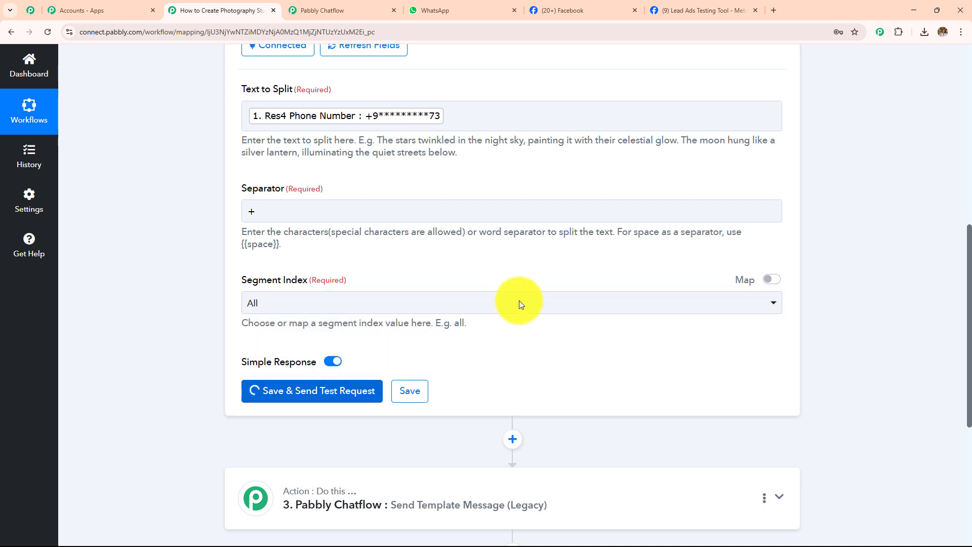
{"action": "scroll", "coordinate": [519, 301], "scroll_direction": "down", "scroll_amount": 4}
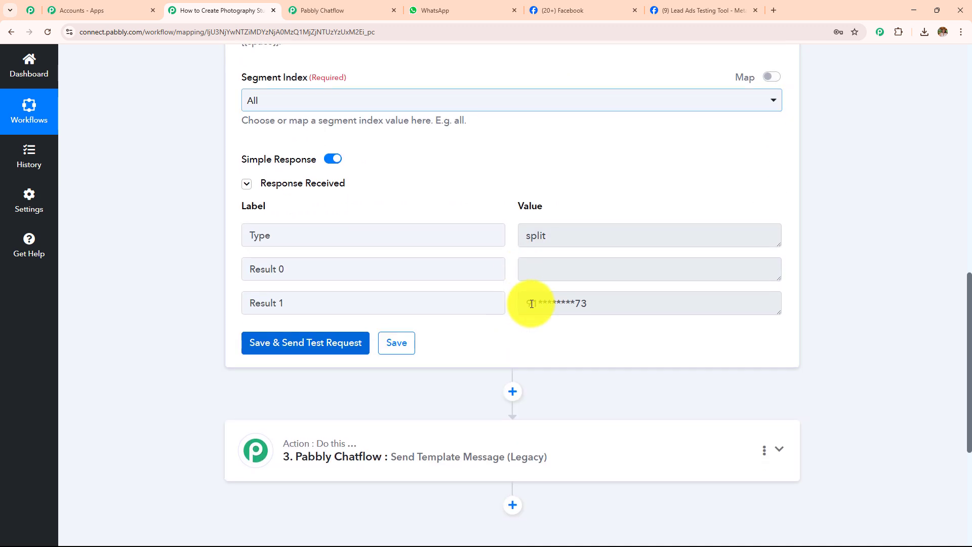
{"action": "left_click_drag", "start_coordinate": [593, 303], "coordinate": [415, 303]}
- Expand the Pabbly Chatflow action and replace the recipient mobile number mapping with Result 1 from the Split Text step
{"action": "left_click", "coordinate": [404, 437]}
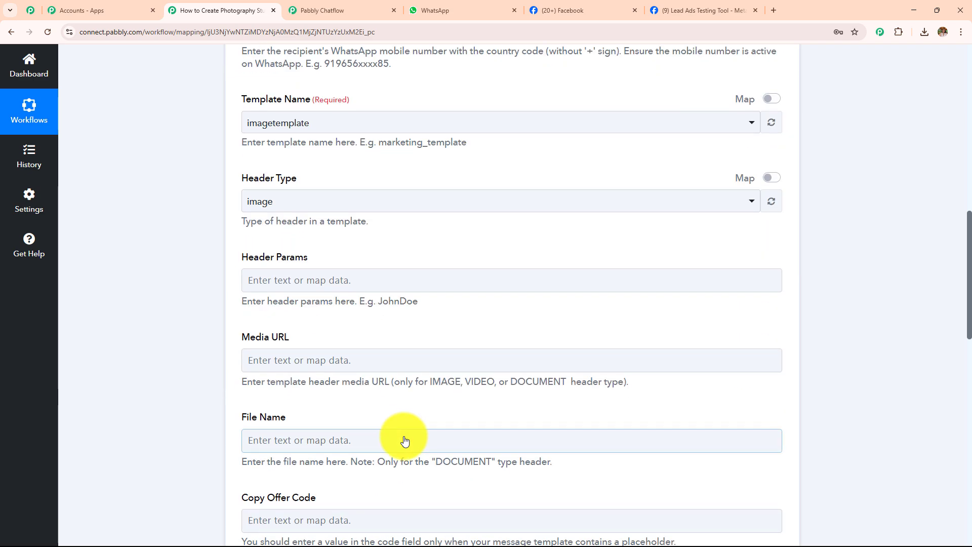
{"action": "left_click", "coordinate": [467, 270]}
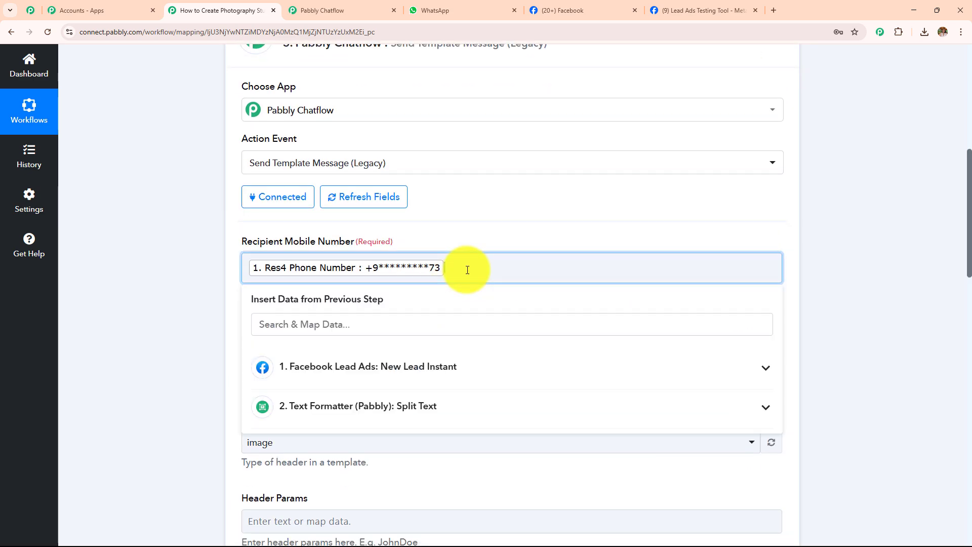
{"action": "key", "text": "BackSpace"}
{"action": "left_click", "coordinate": [460, 398]}
{"action": "scroll", "coordinate": [436, 272], "scroll_direction": "down", "scroll_amount": 3}
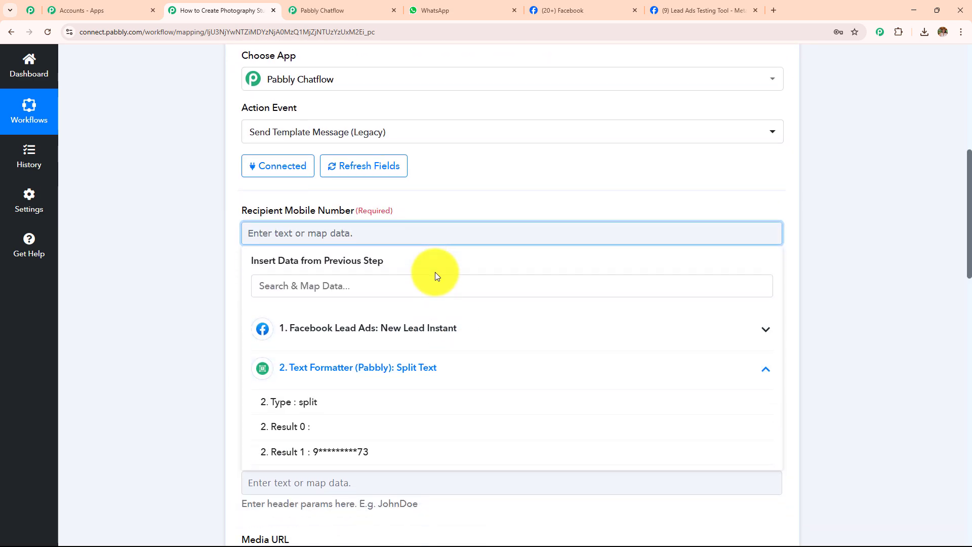
{"action": "left_click", "coordinate": [343, 332]}
{"action": "left_click", "coordinate": [181, 239]}
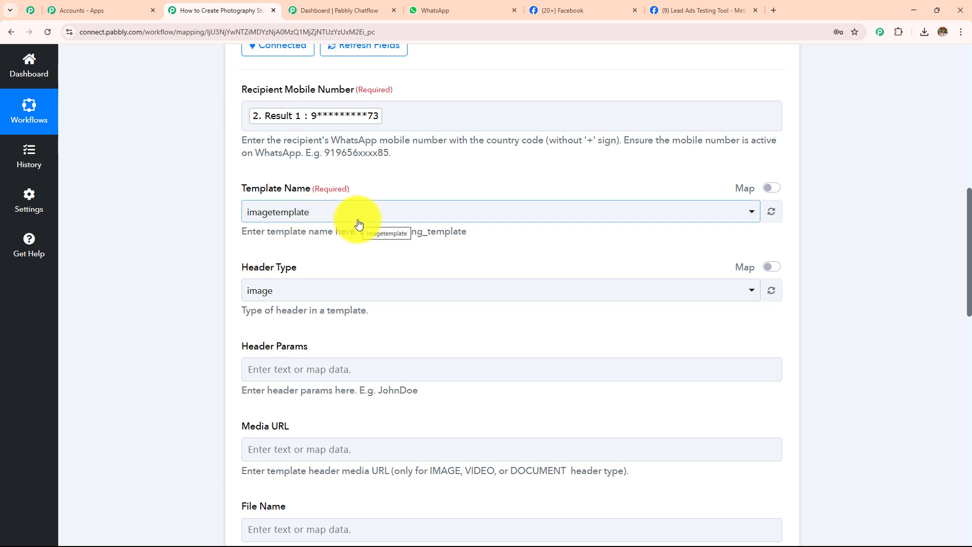
- Switch to Pabbly Chatflow, open the templates list and preview the photography_studio template
{"action": "left_click", "coordinate": [333, 10]}
{"action": "mouse_move", "coordinate": [26, 272]}
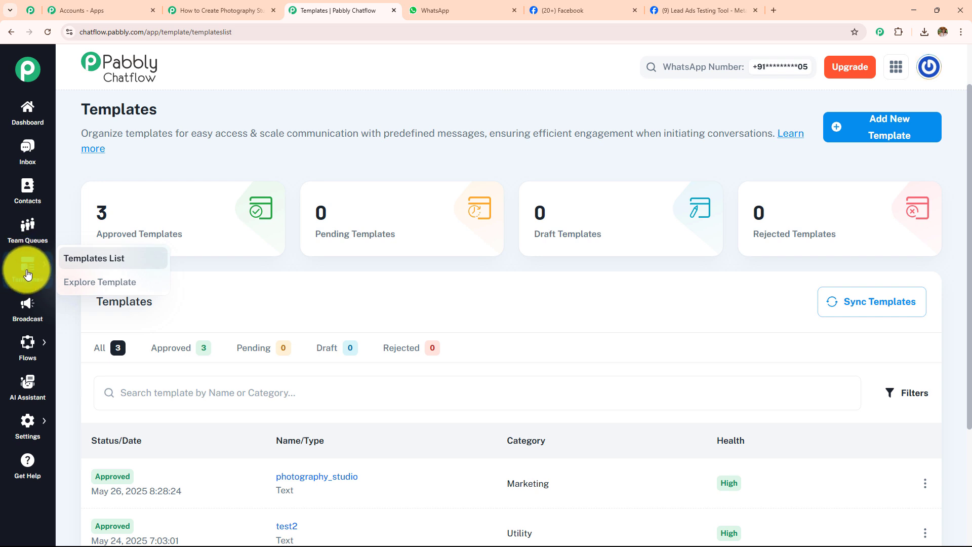
{"action": "left_click", "coordinate": [321, 476]}
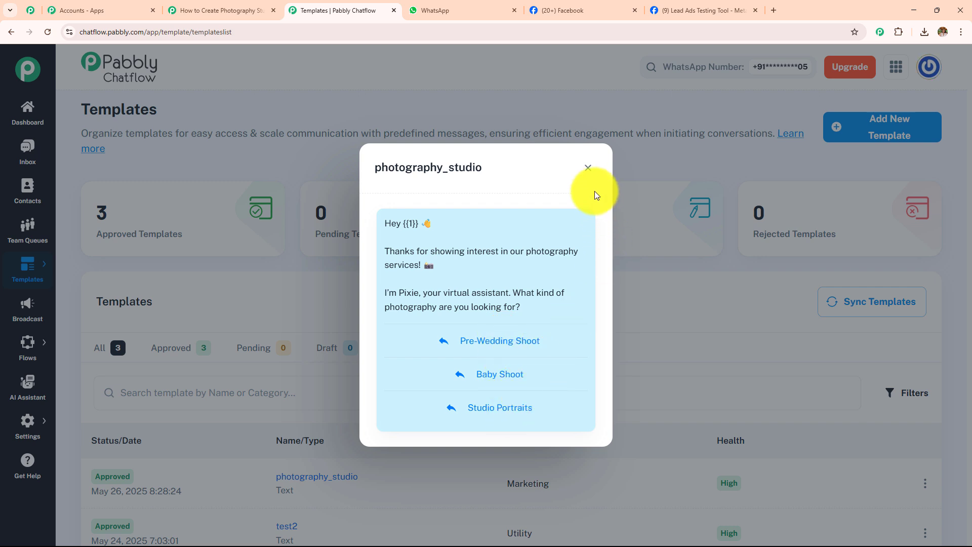
{"action": "left_click", "coordinate": [587, 168]}
- Open the new template form and examine its category, name, language, type, header, footer and interactive action options
{"action": "scroll", "coordinate": [587, 172], "scroll_direction": "down", "scroll_amount": 1}
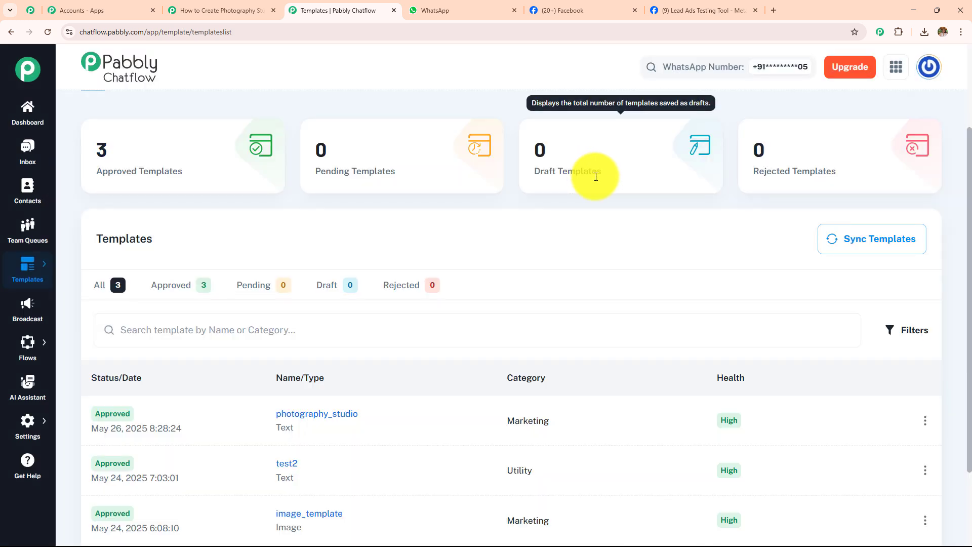
{"action": "scroll", "coordinate": [595, 176], "scroll_direction": "up", "scroll_amount": 1}
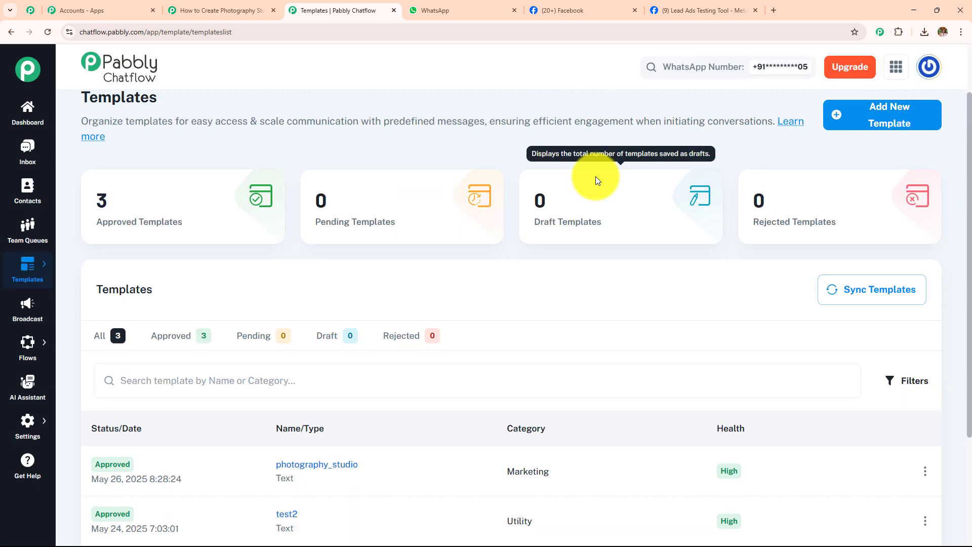
{"action": "left_click", "coordinate": [887, 116]}
{"action": "left_click_drag", "start_coordinate": [78, 123], "coordinate": [303, 124]}
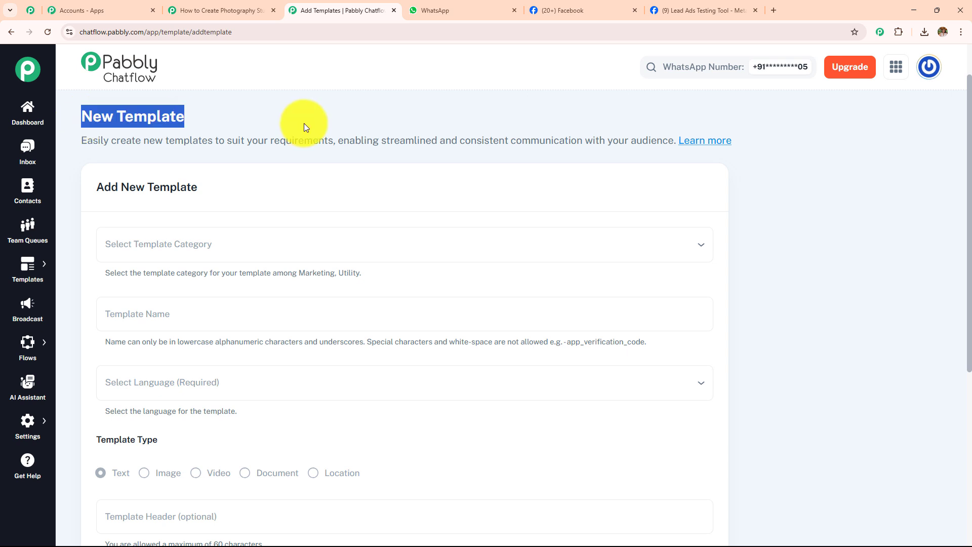
{"action": "scroll", "coordinate": [358, 261], "scroll_direction": "down", "scroll_amount": 2}
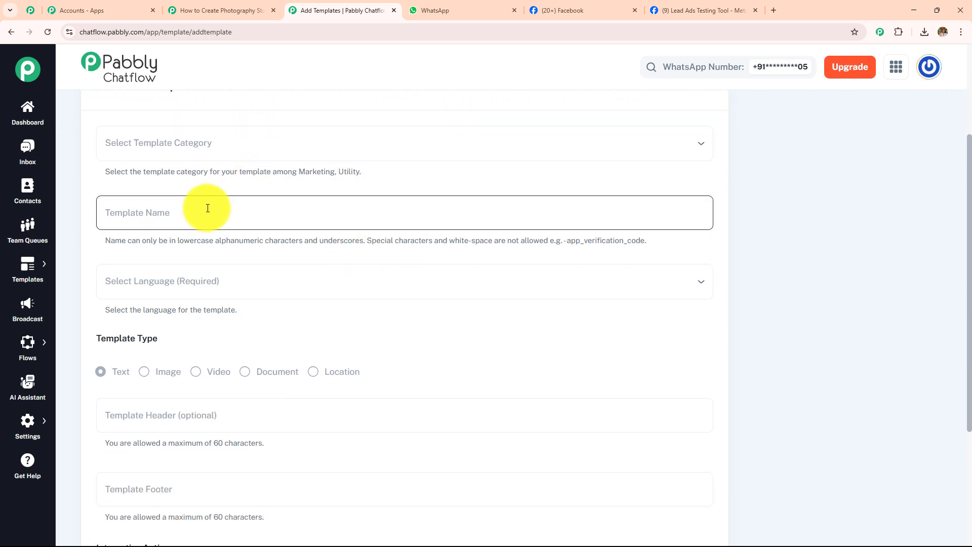
{"action": "scroll", "coordinate": [205, 208], "scroll_direction": "down", "scroll_amount": 2}
{"action": "scroll", "coordinate": [205, 227], "scroll_direction": "down", "scroll_amount": 2}
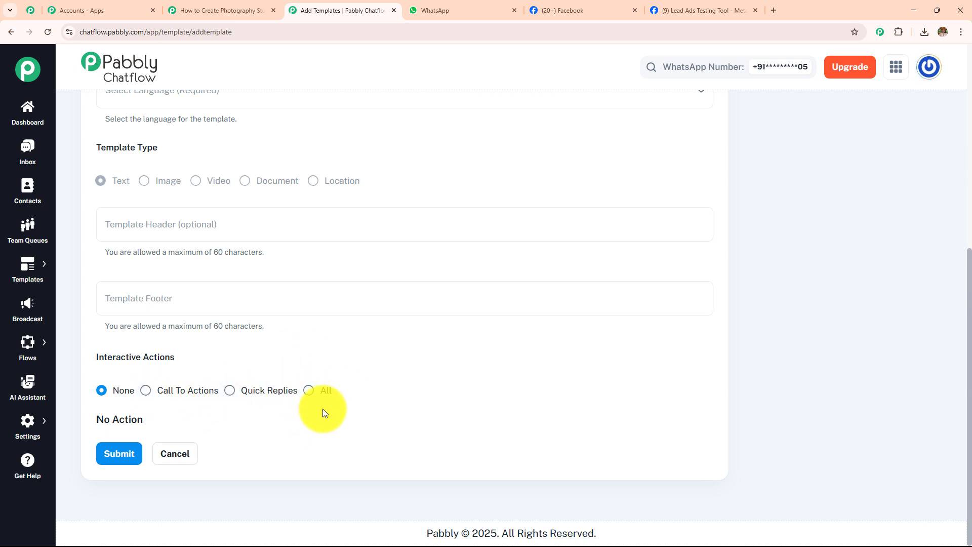
{"action": "left_click", "coordinate": [106, 458]}
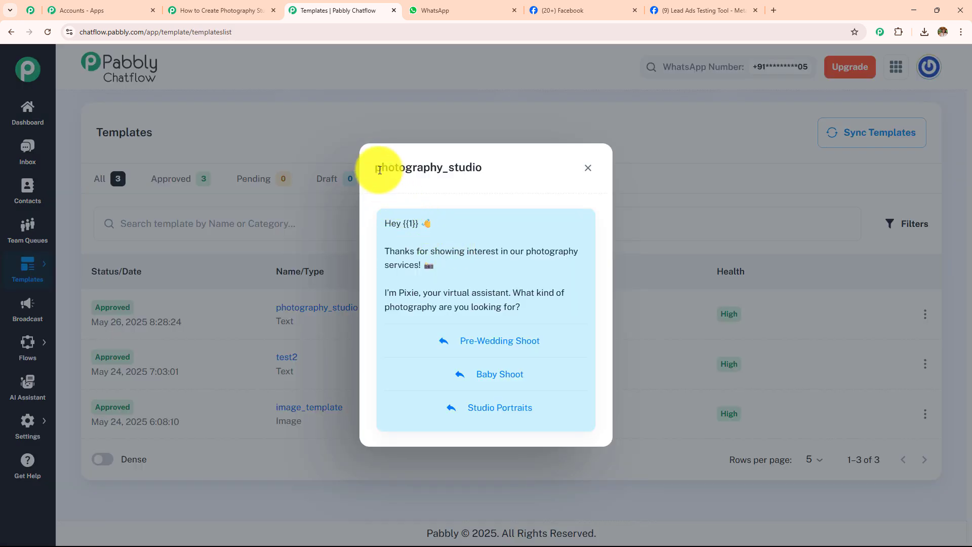
- Check the template's name in its preview, return to the Pabbly Connect workflow and set the Template Name to photography_studio
{"action": "left_click_drag", "start_coordinate": [377, 167], "coordinate": [481, 165]}
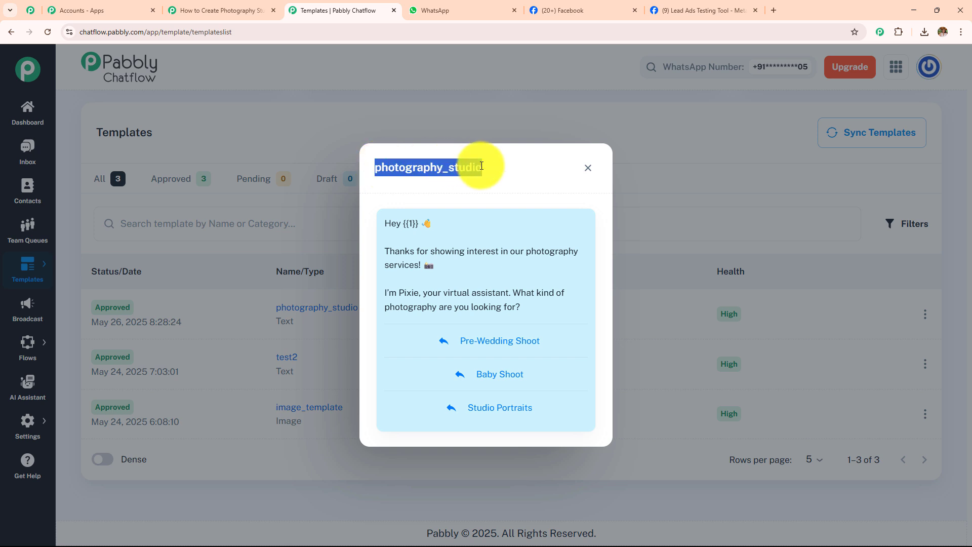
{"action": "left_click", "coordinate": [232, 11]}
{"action": "left_click", "coordinate": [357, 211]}
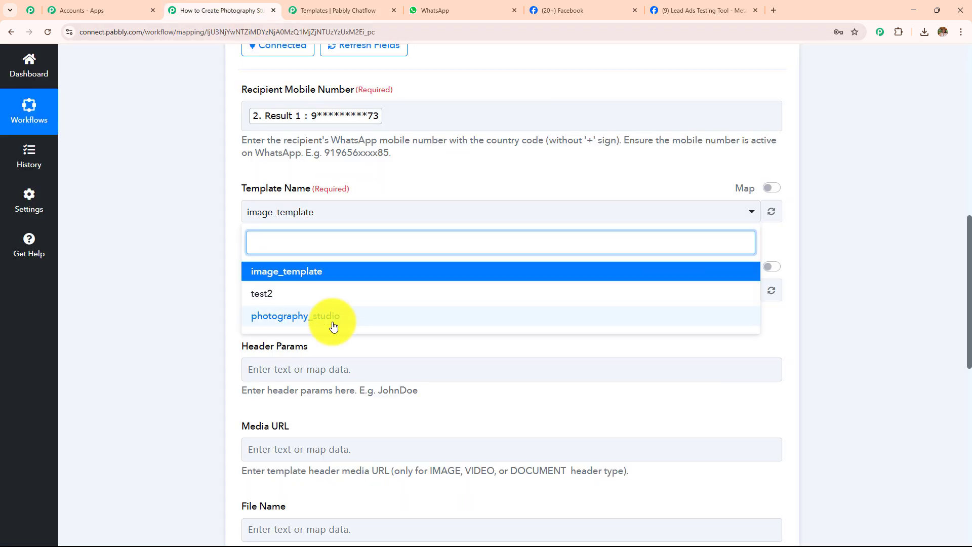
{"action": "left_click", "coordinate": [332, 324]}
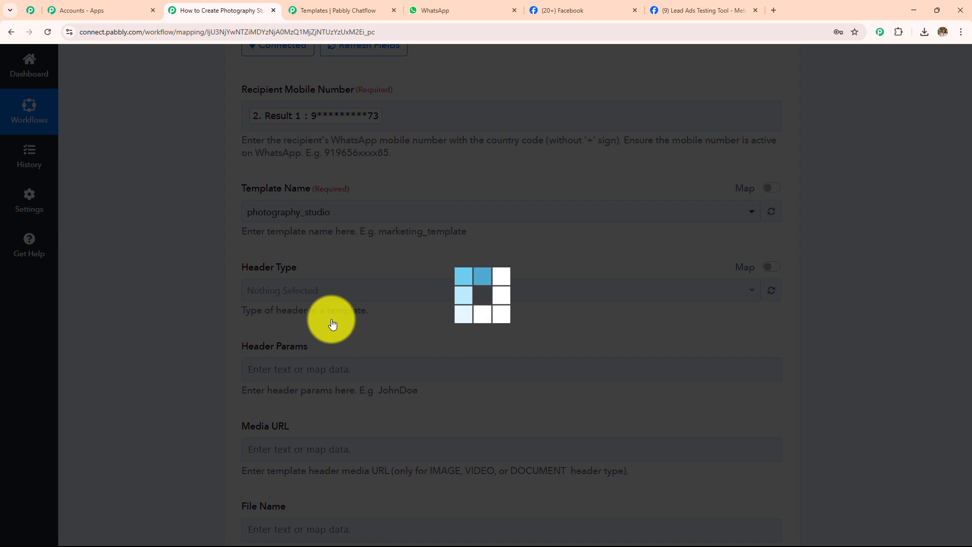
- Examine the remaining Send Template Message fields, from Header Type down to the body parameter {{1}}
{"action": "scroll", "coordinate": [386, 223], "scroll_direction": "down", "scroll_amount": 4}
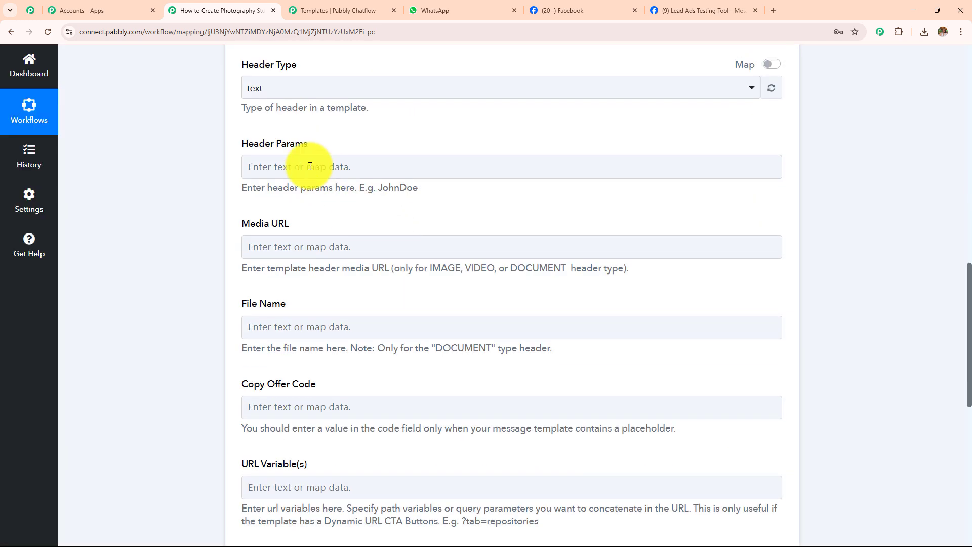
{"action": "left_click_drag", "start_coordinate": [229, 80], "coordinate": [434, 408]}
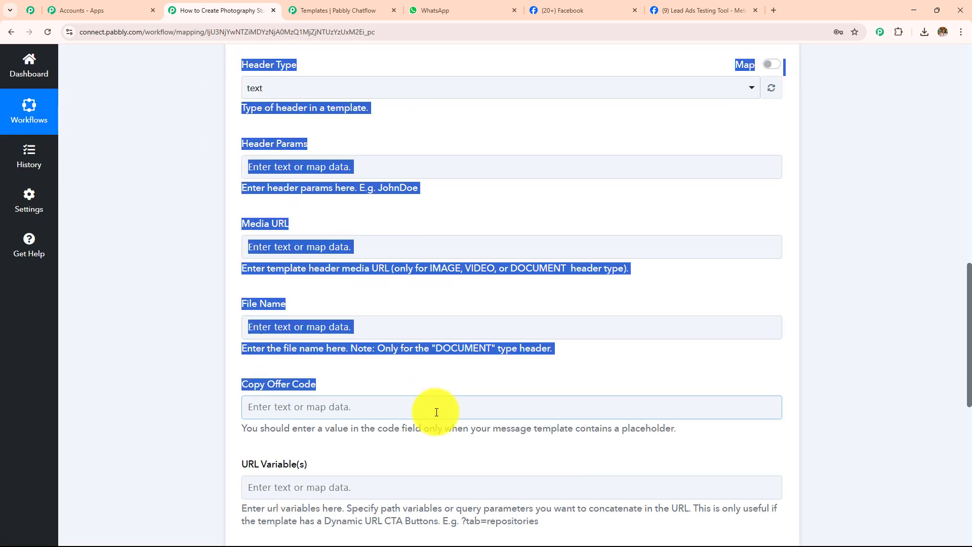
{"action": "scroll", "coordinate": [482, 238], "scroll_direction": "down", "scroll_amount": 4}
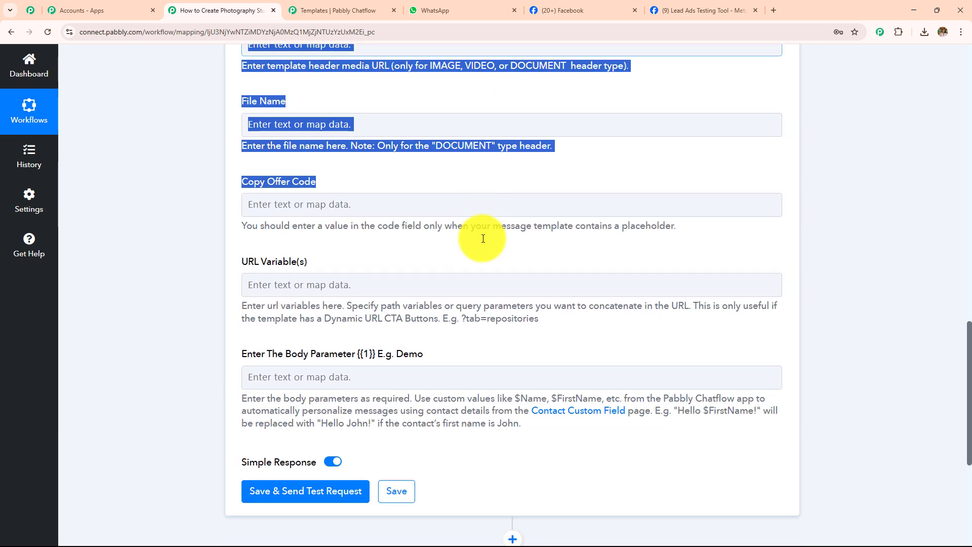
{"action": "scroll", "coordinate": [545, 259], "scroll_direction": "down", "scroll_amount": 2}
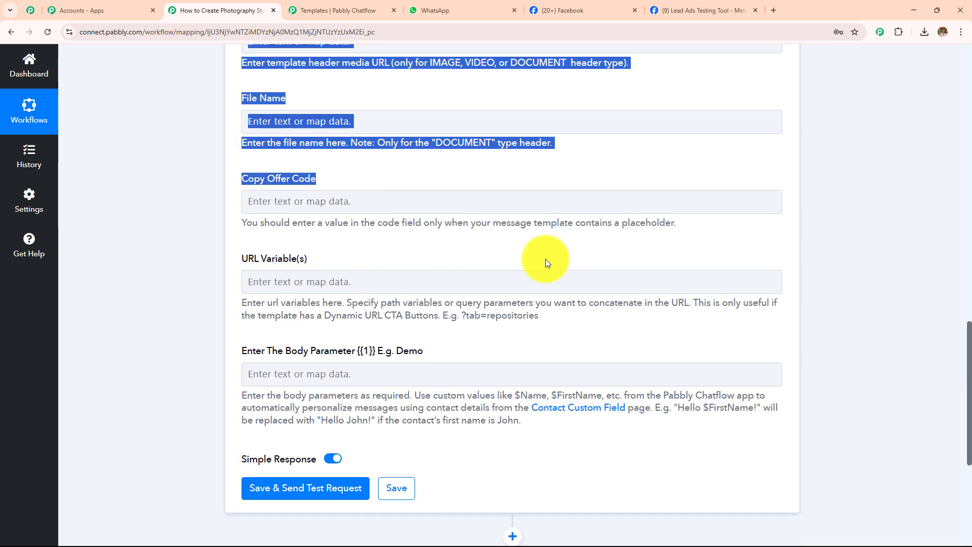
{"action": "left_click_drag", "start_coordinate": [239, 252], "coordinate": [435, 248]}
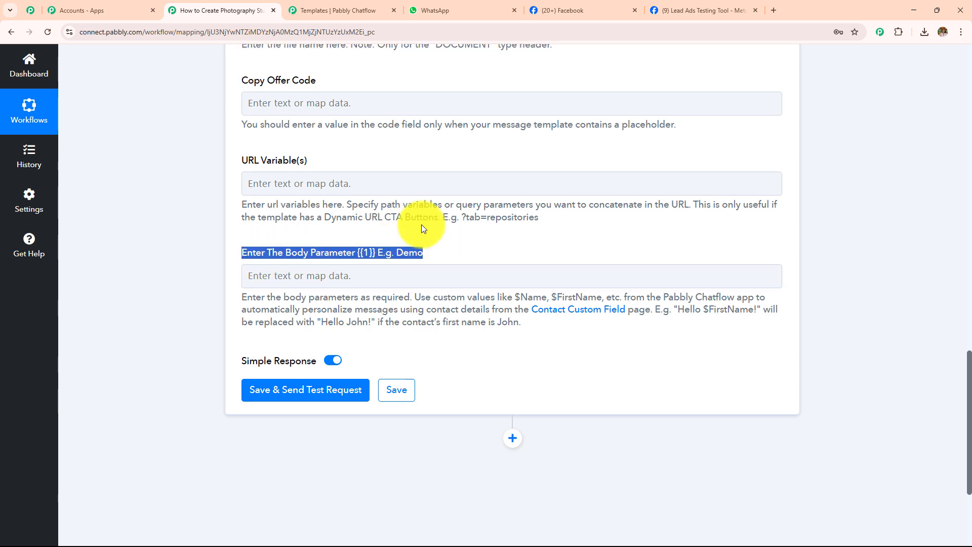
- Check the {{1}} placeholder in the photography_studio preview and map that body parameter to Res4 Full Name from the Facebook Lead Ads step
{"action": "left_click", "coordinate": [337, 10]}
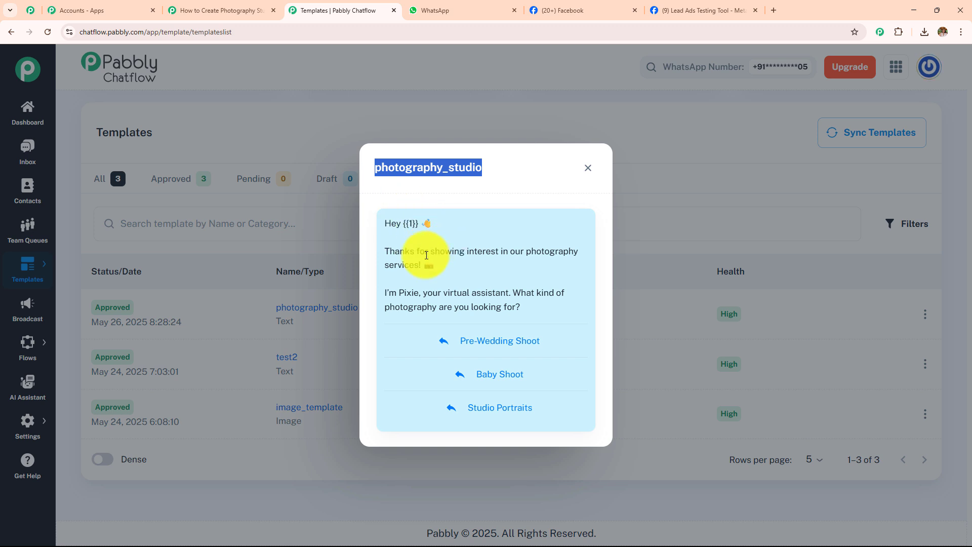
{"action": "left_click", "coordinate": [263, 18]}
{"action": "left_click", "coordinate": [391, 275]}
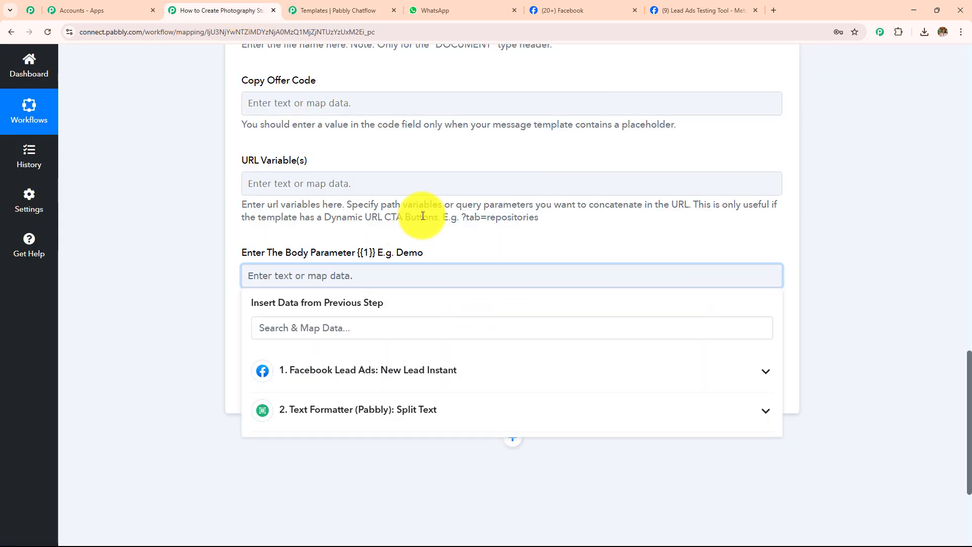
{"action": "scroll", "coordinate": [375, 293], "scroll_direction": "down", "scroll_amount": 1}
{"action": "left_click", "coordinate": [506, 324]}
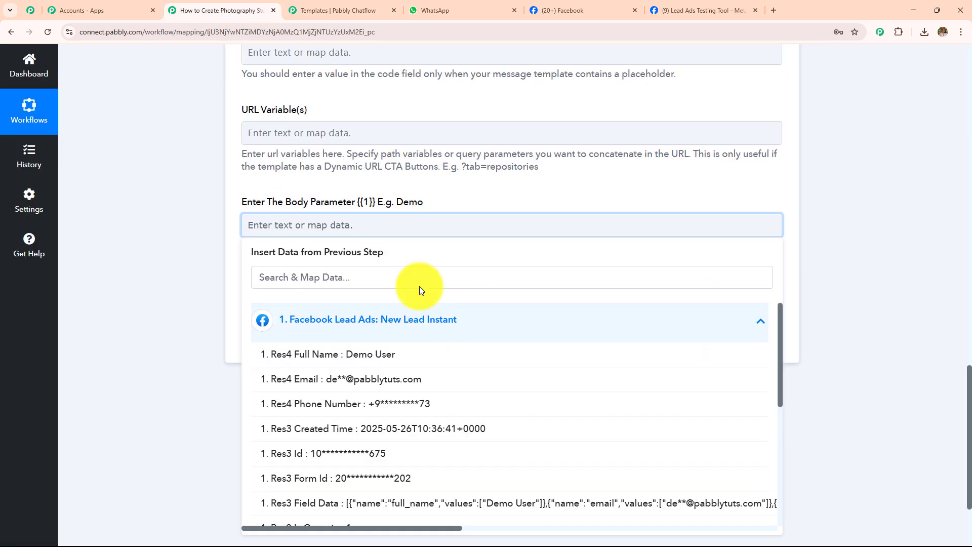
{"action": "left_click", "coordinate": [379, 355]}
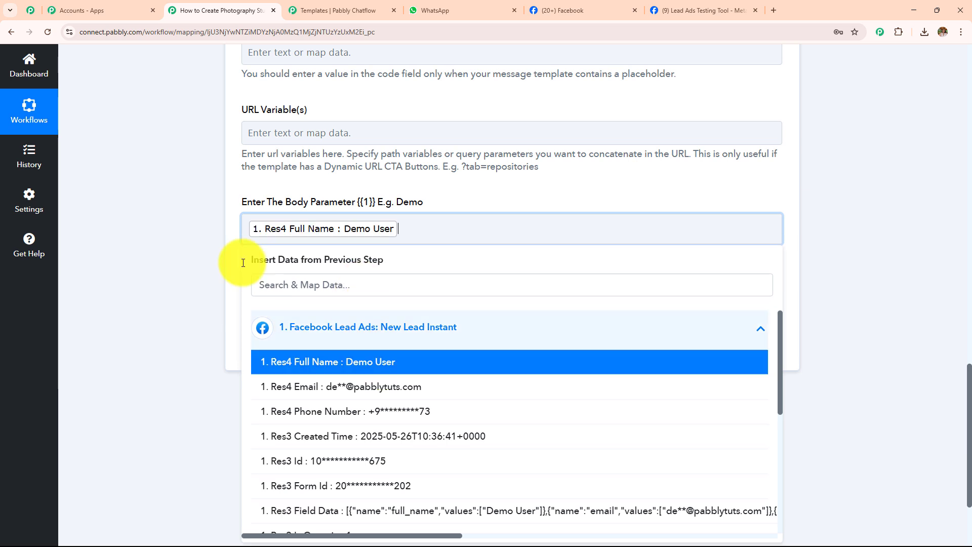
{"action": "left_click", "coordinate": [201, 241]}
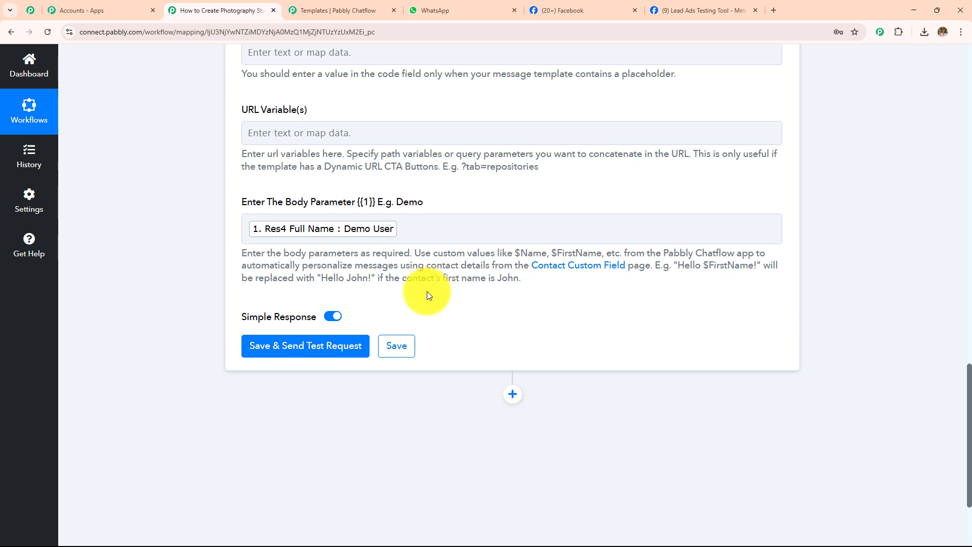
{"action": "left_click", "coordinate": [461, 236]}
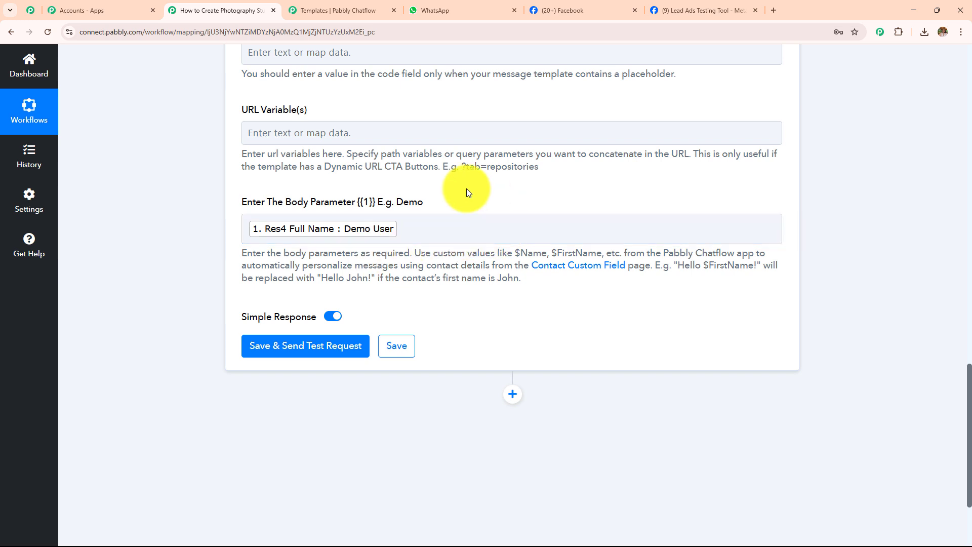
{"action": "left_click", "coordinate": [440, 258]}
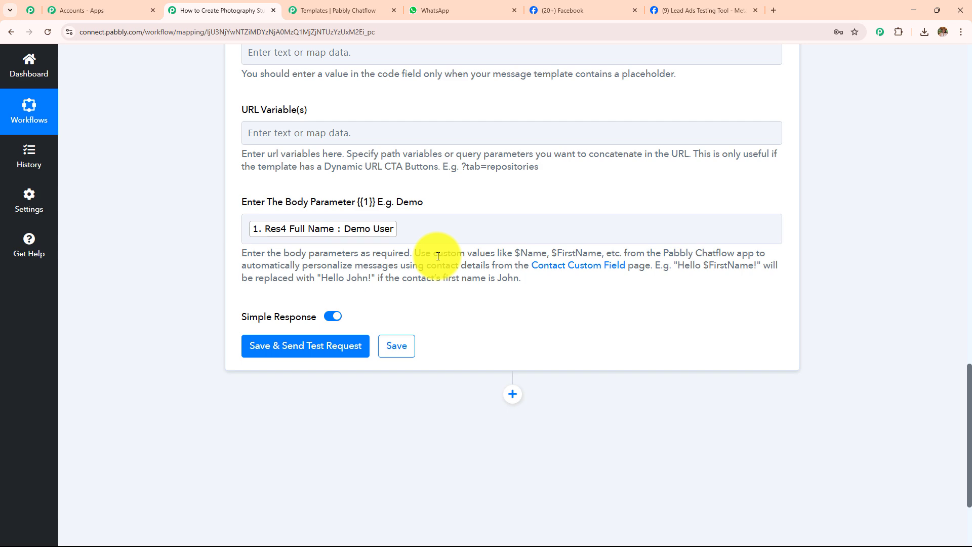
- Remove the mapped Result 1 value from the Recipient Mobile Number field
{"action": "left_click", "coordinate": [474, 230]}
{"action": "scroll", "coordinate": [476, 232], "scroll_direction": "up", "scroll_amount": 3}
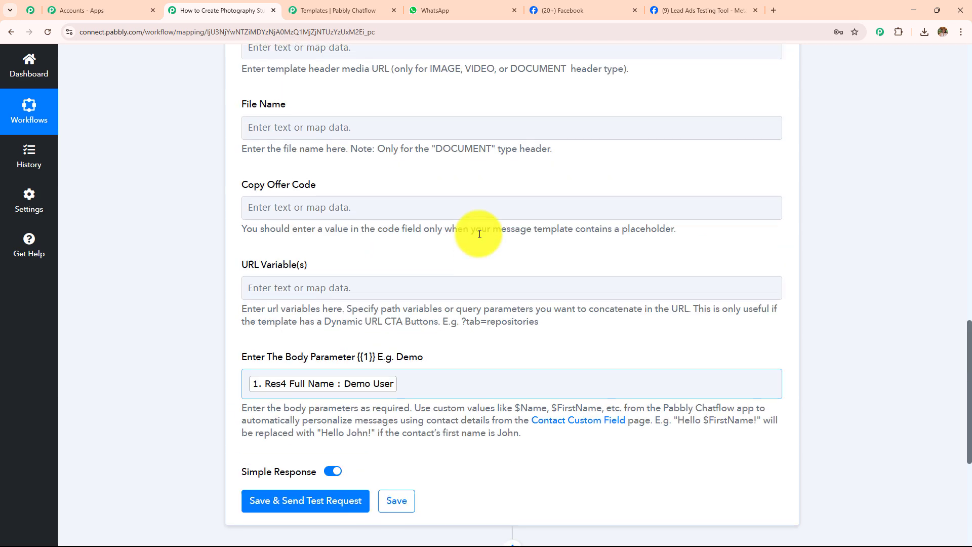
{"action": "scroll", "coordinate": [479, 233], "scroll_direction": "up", "scroll_amount": 15}
{"action": "scroll", "coordinate": [450, 295], "scroll_direction": "down", "scroll_amount": 3}
{"action": "left_click", "coordinate": [407, 219]}
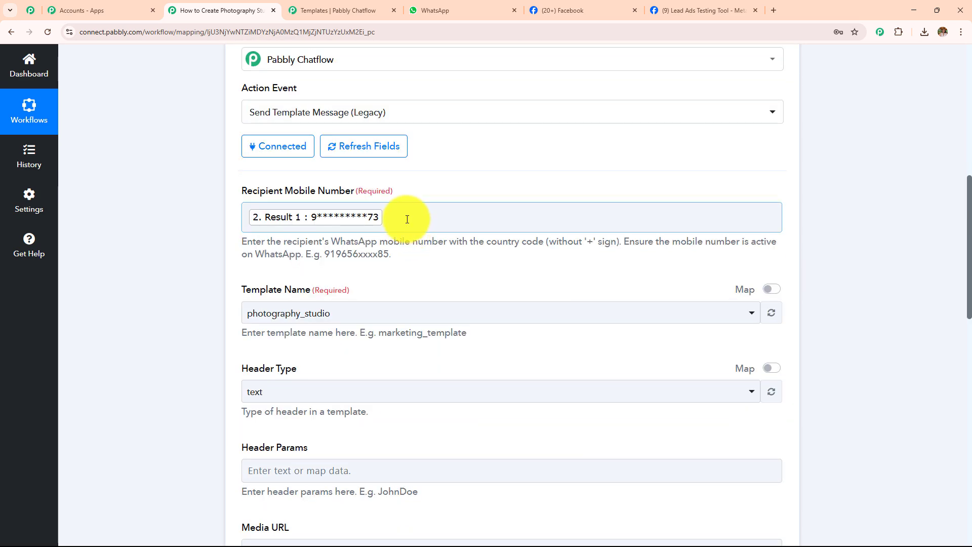
{"action": "left_click", "coordinate": [407, 219]}
{"action": "key", "text": "BackSpace"}
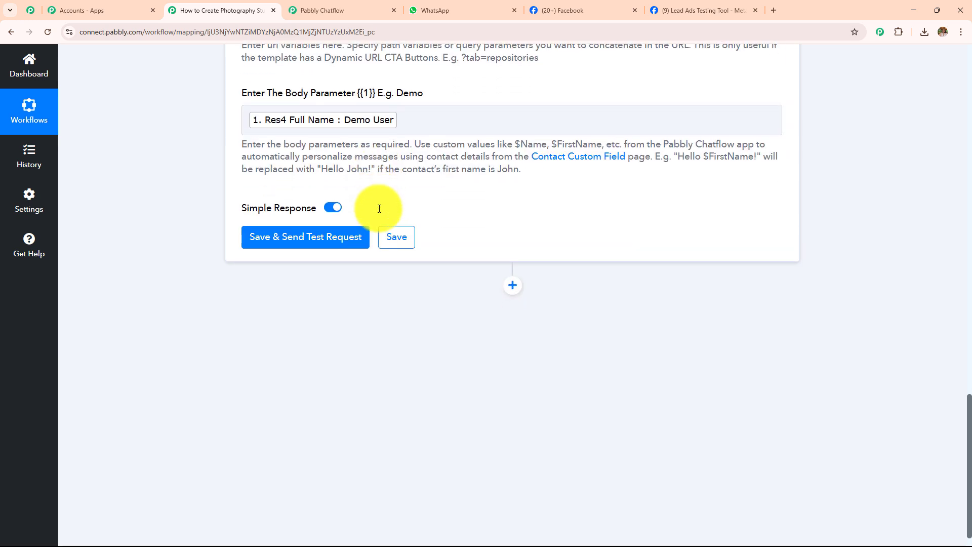
- Save the template message step with a test request, then check the delivered WhatsApp message and the mapped body parameter
{"action": "left_click", "coordinate": [331, 241]}
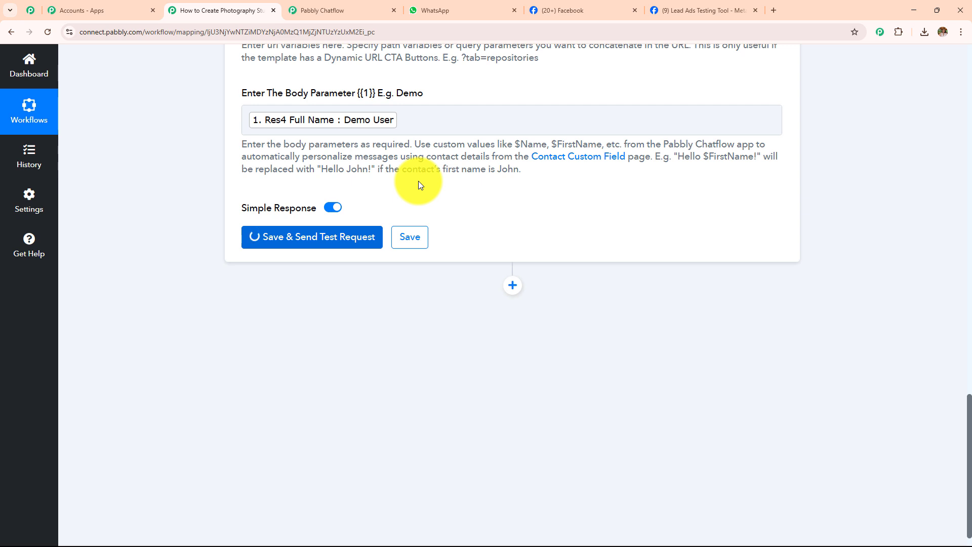
{"action": "scroll", "coordinate": [908, 214], "scroll_direction": "down", "scroll_amount": 3}
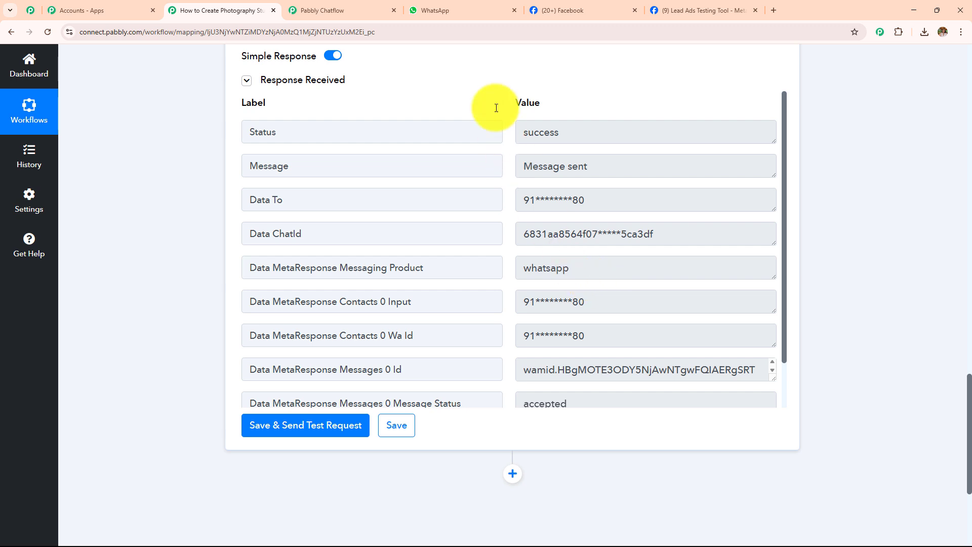
{"action": "left_click", "coordinate": [451, 7]}
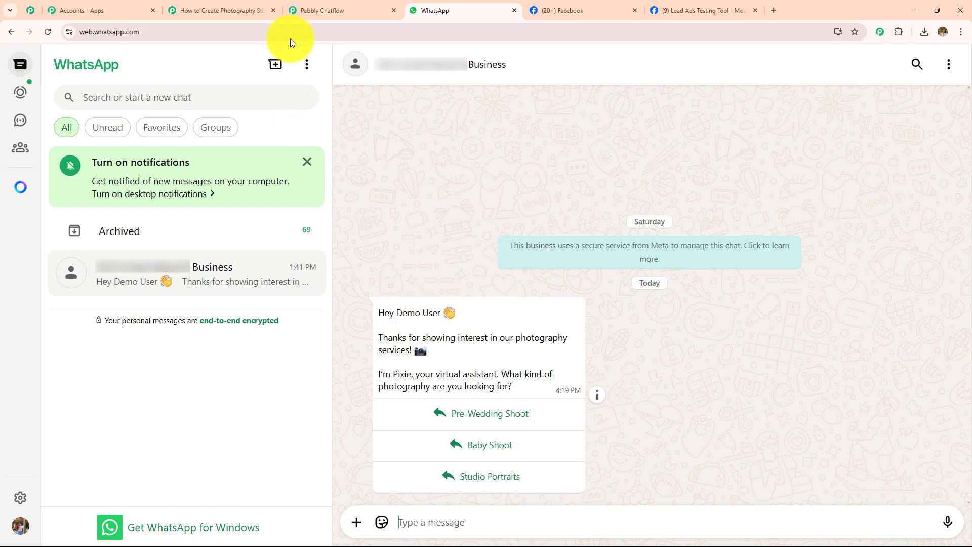
{"action": "left_click", "coordinate": [229, 14]}
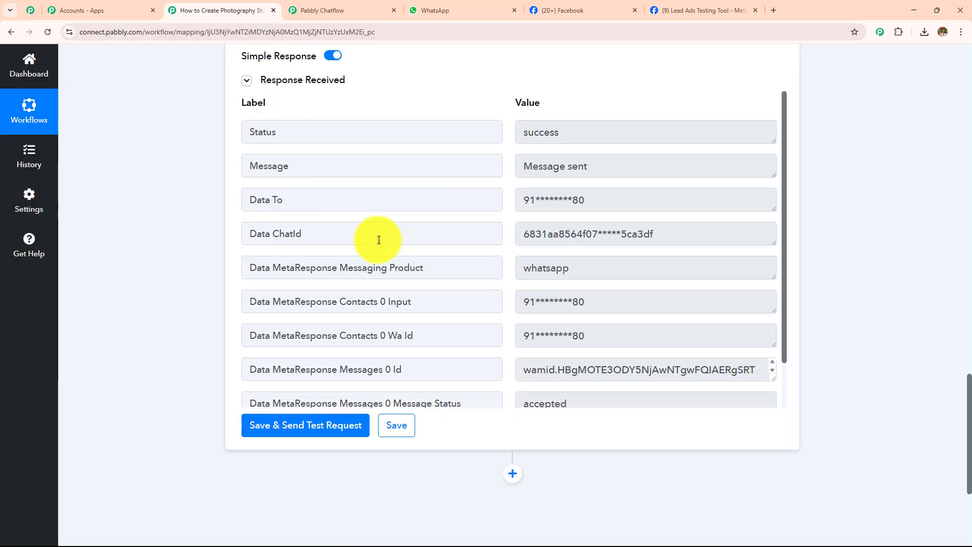
{"action": "scroll", "coordinate": [199, 182], "scroll_direction": "up", "scroll_amount": 4}
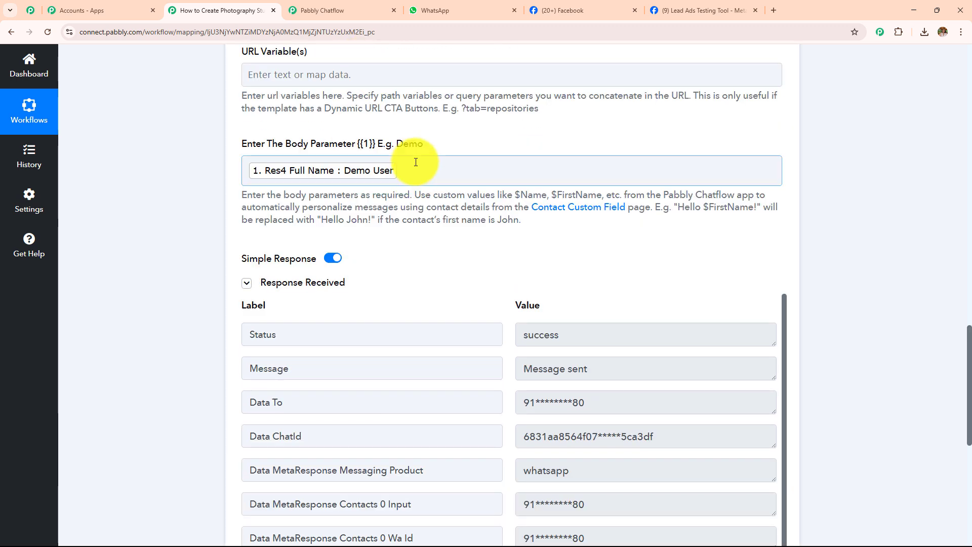
- Switch to WhatsApp and answer the test message with Pre-Wedding Shoot, Baby Shoot and Studio Portraits
{"action": "left_click", "coordinate": [440, 10]}
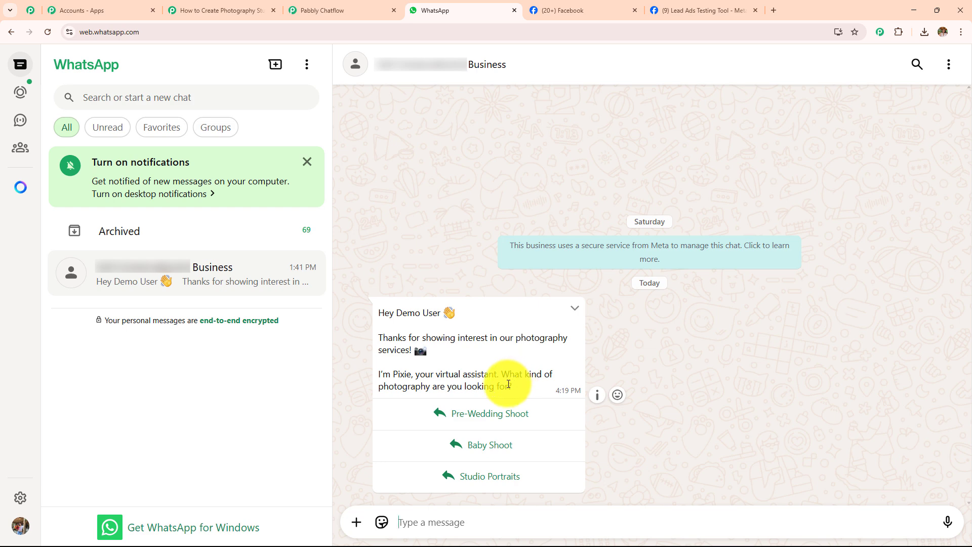
{"action": "left_click", "coordinate": [451, 419]}
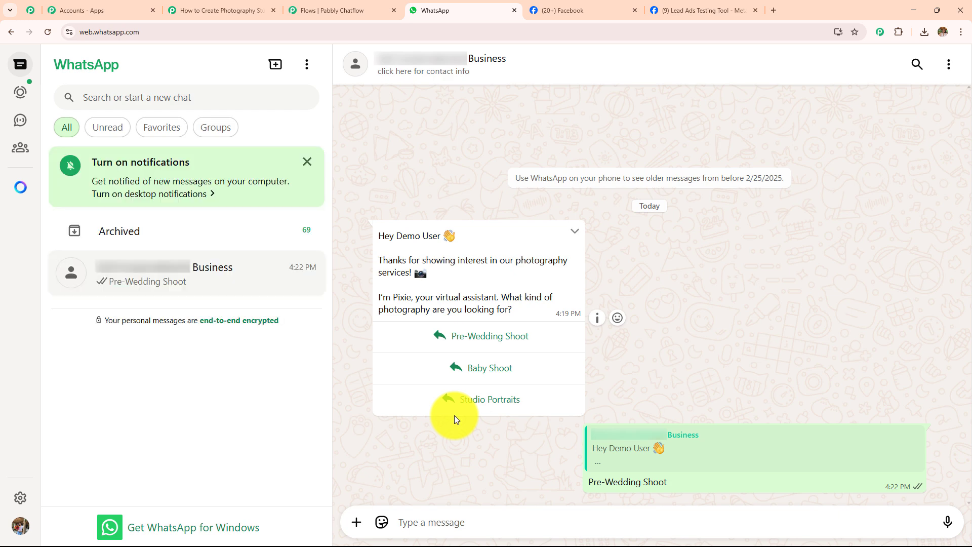
{"action": "left_click", "coordinate": [499, 368]}
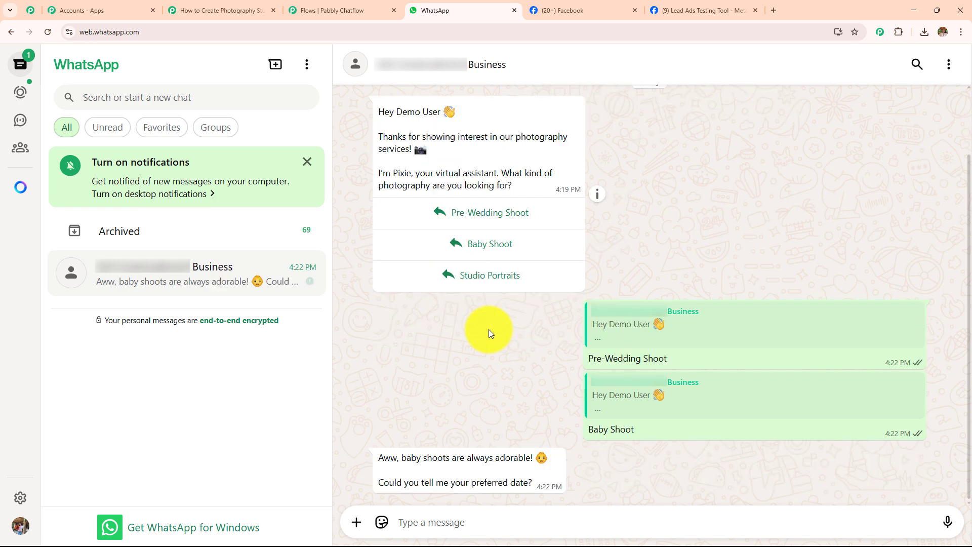
{"action": "left_click", "coordinate": [487, 274]}
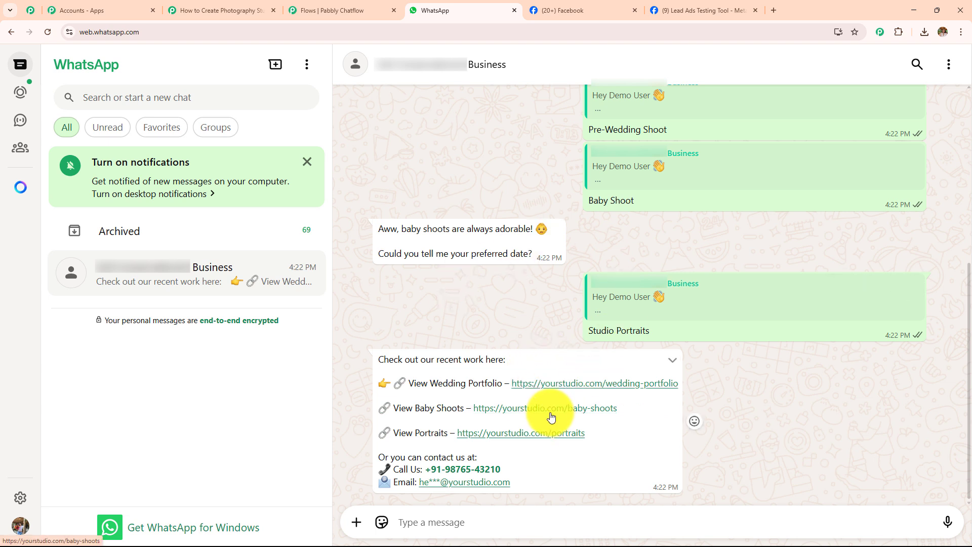
- Switch to Pabbly Chatflow and examine the Photography Studio Service Chatbot flow, from its start template to the connected replies
{"action": "left_click", "coordinate": [355, 10]}
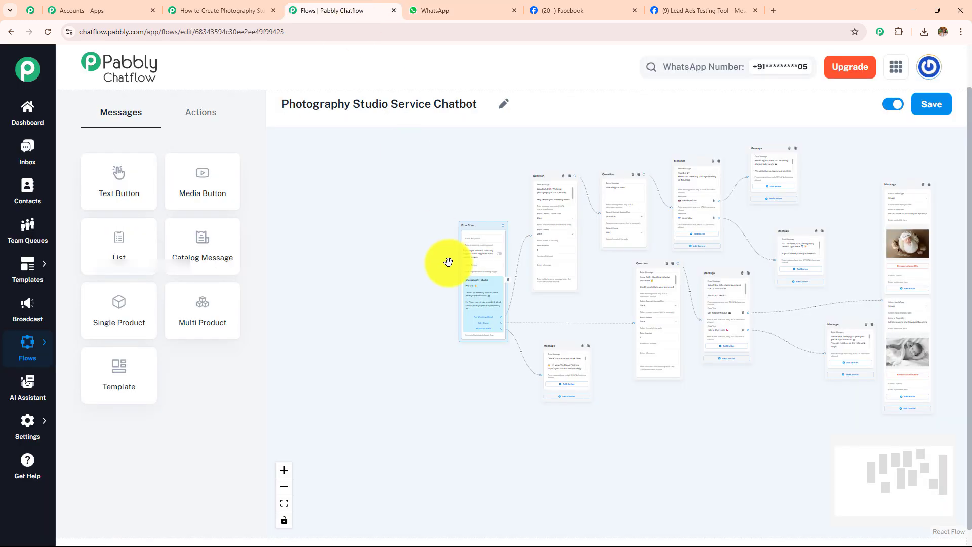
{"action": "scroll", "coordinate": [746, 341], "scroll_direction": "up", "scroll_amount": 5}
{"action": "scroll", "coordinate": [746, 341], "scroll_direction": "down", "scroll_amount": 4}
{"action": "scroll", "coordinate": [632, 266], "scroll_direction": "up", "scroll_amount": 4}
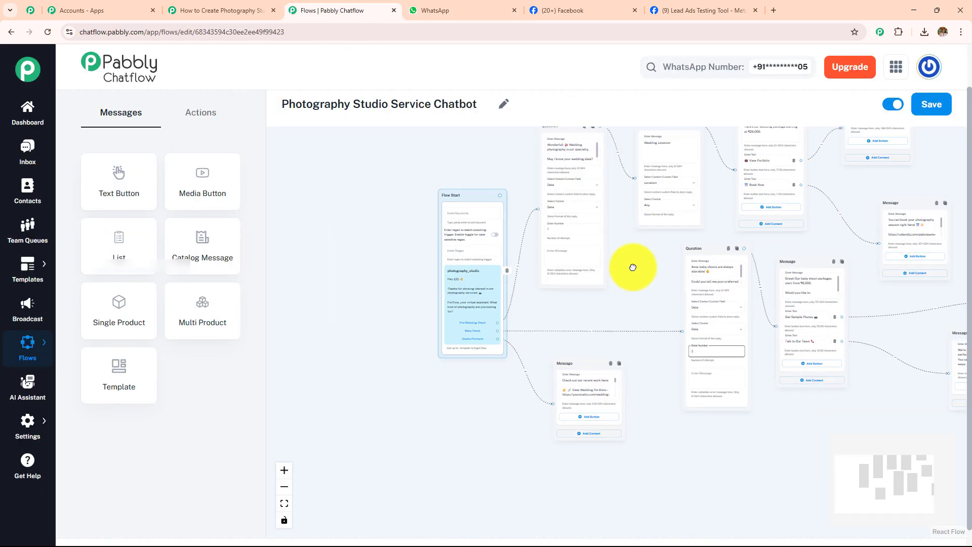
{"action": "scroll", "coordinate": [628, 268], "scroll_direction": "up", "scroll_amount": 2}
{"action": "left_click_drag", "start_coordinate": [618, 310], "coordinate": [785, 324]}
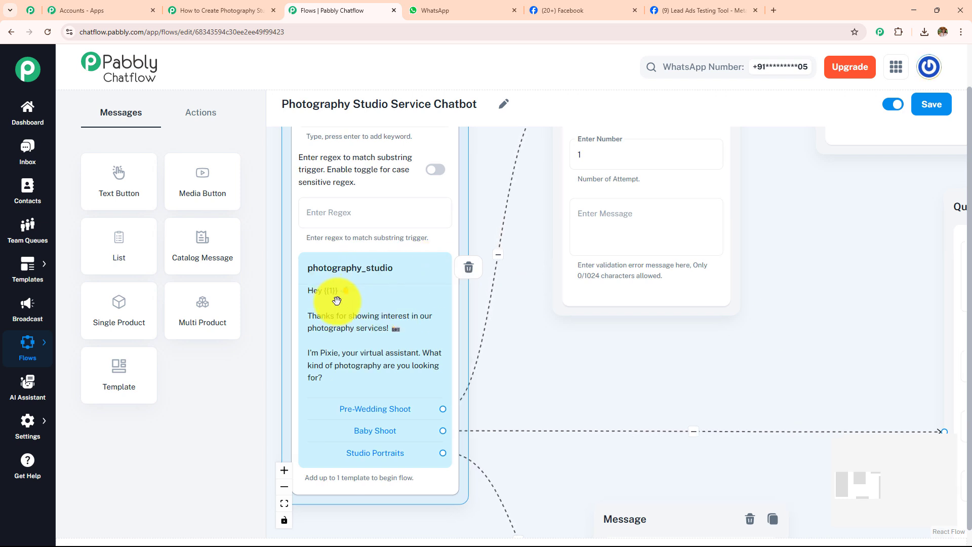
- Go to the Flow Builder's list of flows and add a new flow
{"action": "mouse_move", "coordinate": [30, 354]}
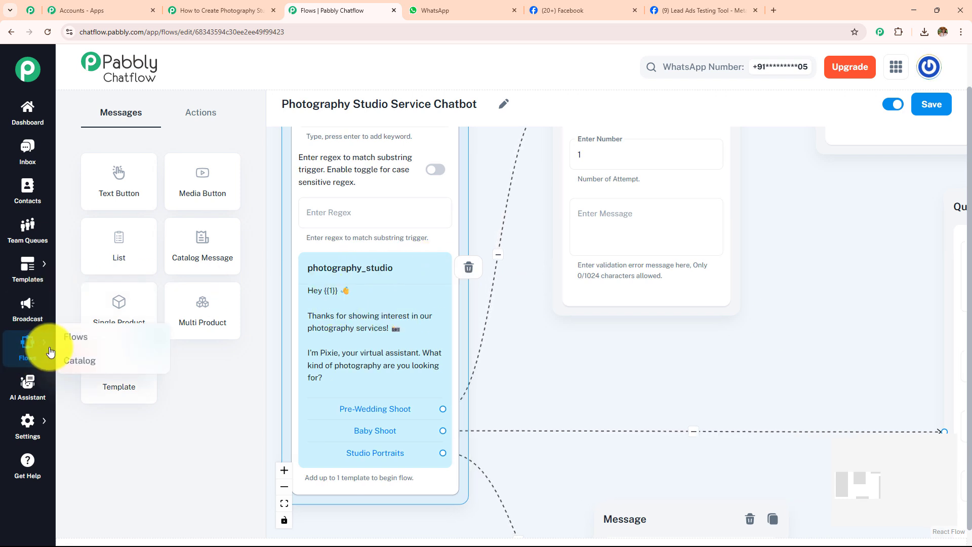
{"action": "left_click", "coordinate": [84, 337]}
{"action": "left_click_drag", "start_coordinate": [82, 117], "coordinate": [293, 126]}
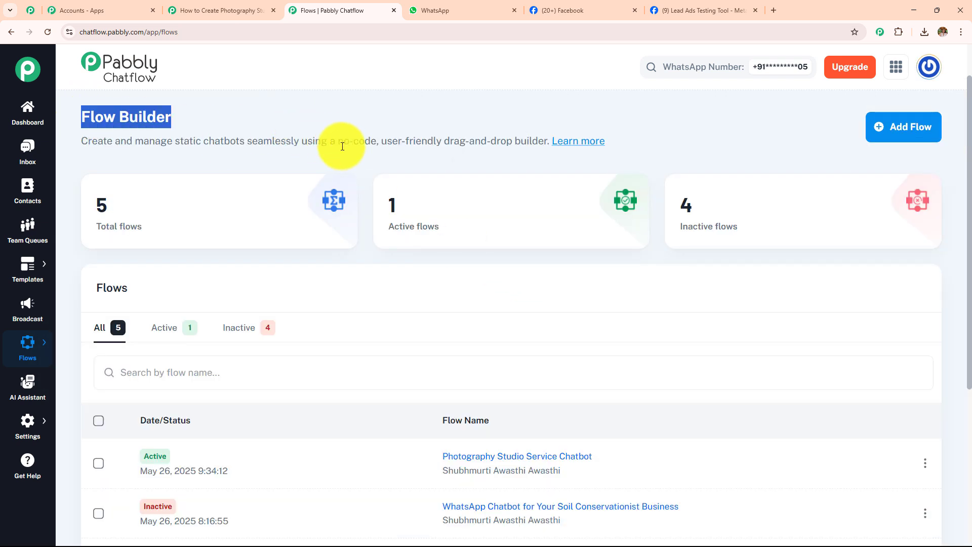
{"action": "left_click", "coordinate": [887, 132]}
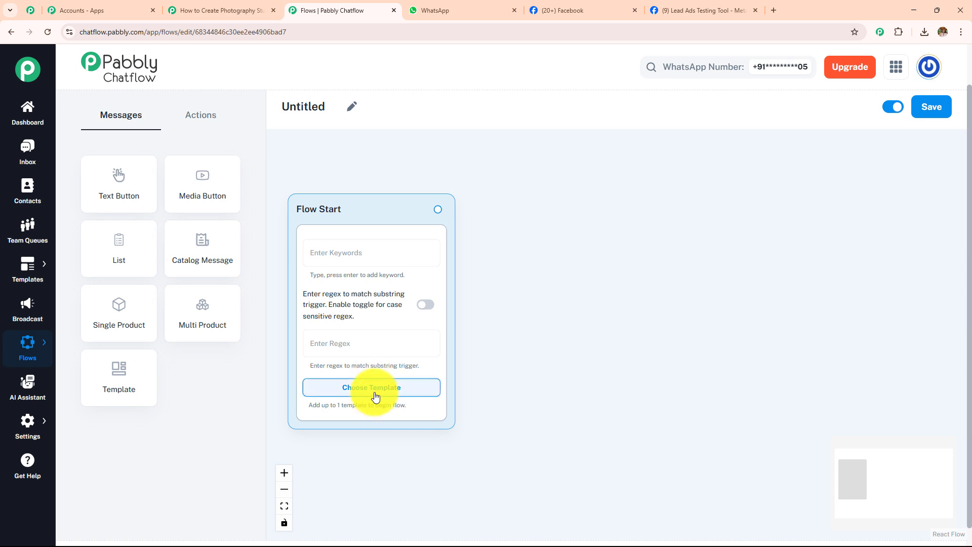
- Choose the approved photography_studio template as the Flow Start template
{"action": "left_click_drag", "start_coordinate": [482, 398], "coordinate": [498, 289]}
{"action": "left_click", "coordinate": [374, 282]}
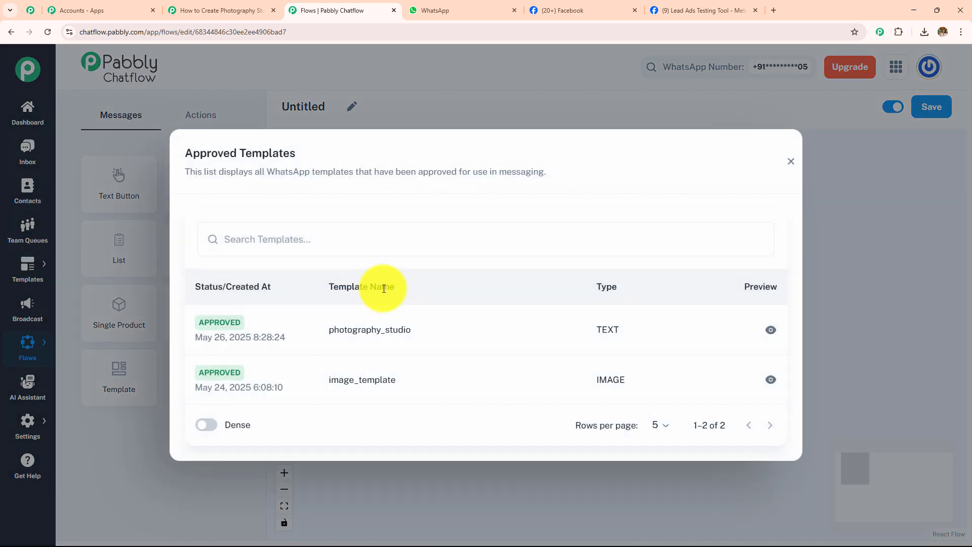
{"action": "left_click", "coordinate": [390, 333]}
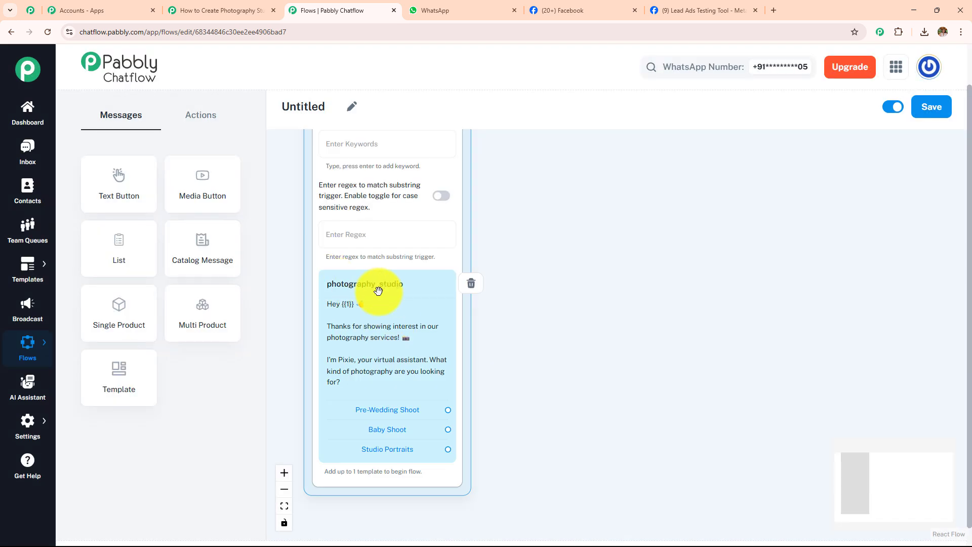
- Connect the template's Pre-Wedding Shoot reply to a new Text + Button message node
{"action": "scroll", "coordinate": [521, 354], "scroll_direction": "down", "scroll_amount": 3}
{"action": "scroll", "coordinate": [498, 289], "scroll_direction": "up", "scroll_amount": 2}
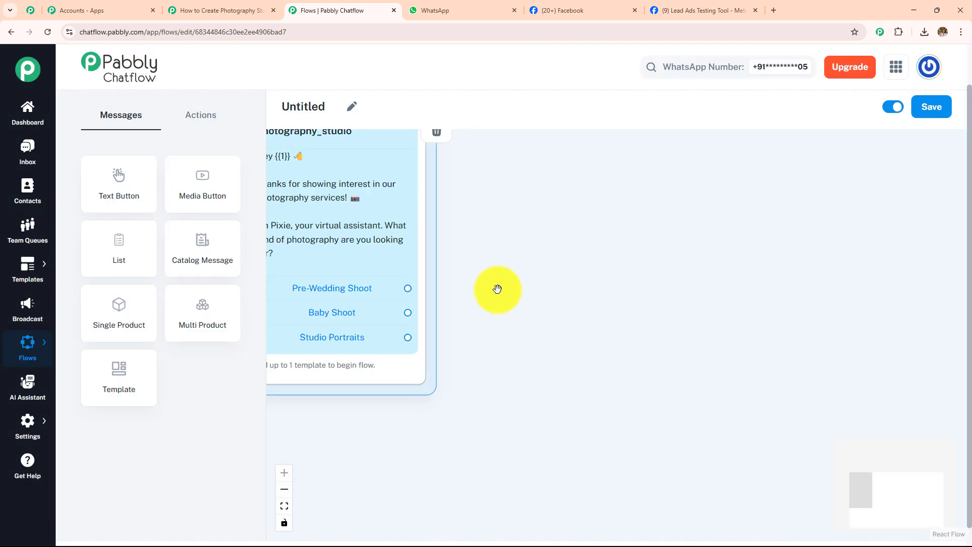
{"action": "left_click_drag", "start_coordinate": [498, 288], "coordinate": [533, 343]}
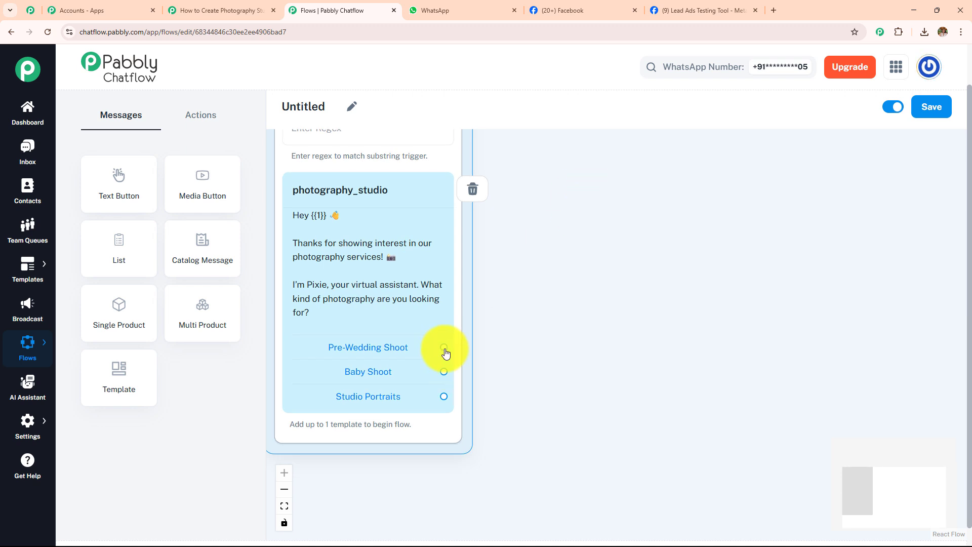
{"action": "left_click_drag", "start_coordinate": [444, 346], "coordinate": [543, 182]}
{"action": "left_click", "coordinate": [554, 219]}
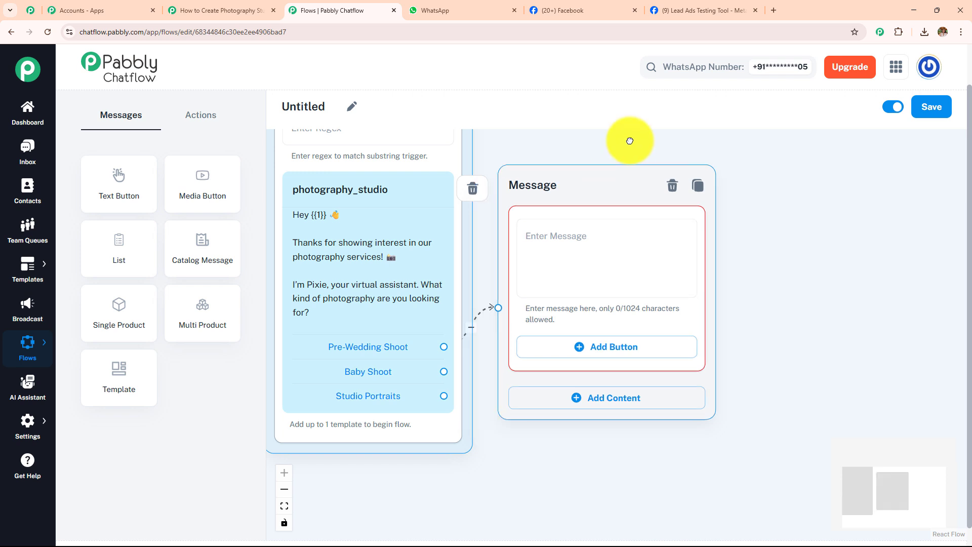
- Try an Ask Question node below the message node, and delete both nodes from the flow
{"action": "left_click_drag", "start_coordinate": [591, 451], "coordinate": [574, 243]}
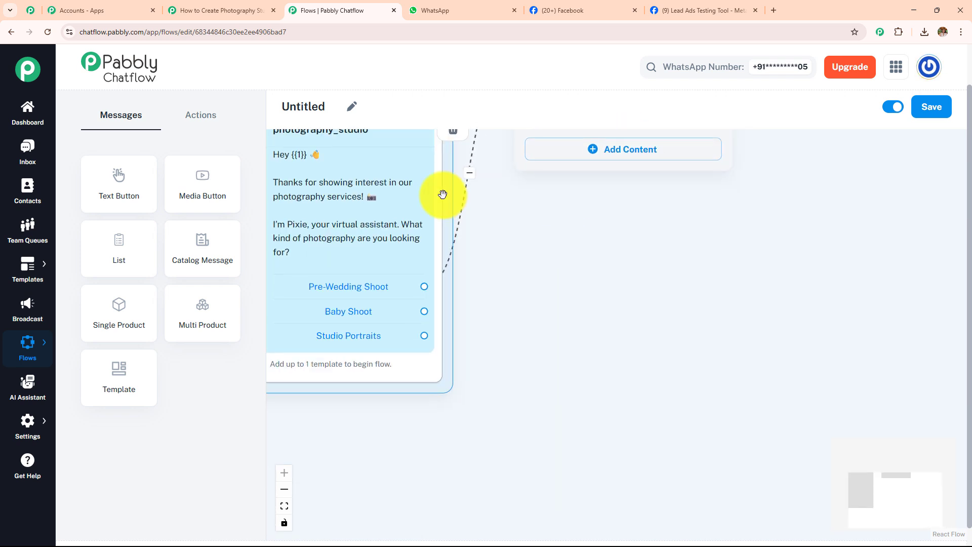
{"action": "left_click", "coordinate": [203, 121]}
{"action": "left_click_drag", "start_coordinate": [206, 242], "coordinate": [558, 226]}
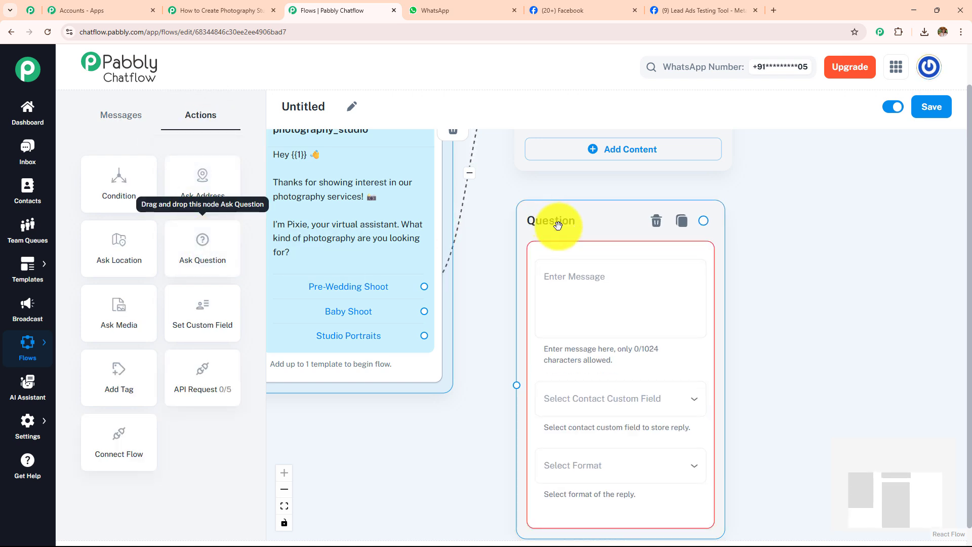
{"action": "left_click", "coordinate": [655, 223]}
{"action": "scroll", "coordinate": [590, 423], "scroll_direction": "up", "scroll_amount": 4}
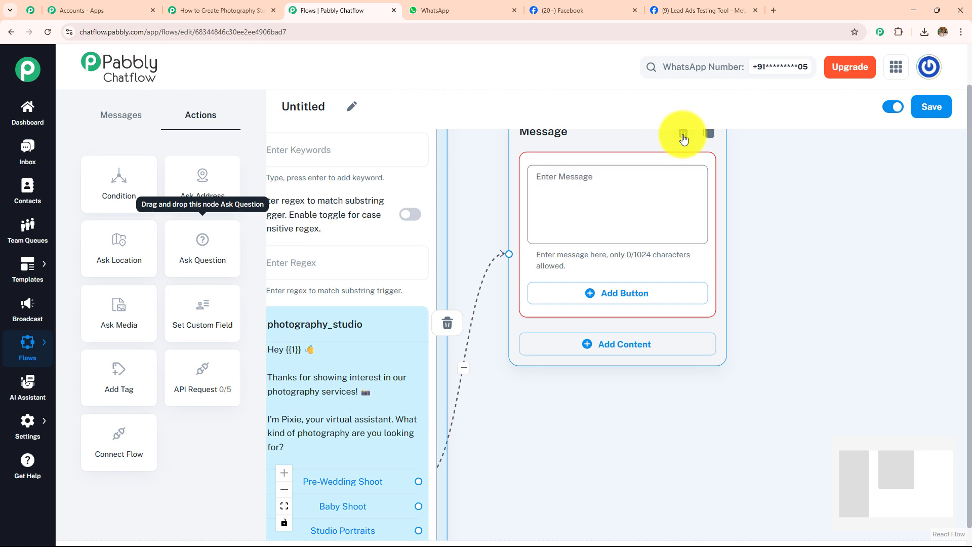
{"action": "left_click", "coordinate": [683, 134]}
- Connect the template's Pre-Wedding Shoot reply to a new Media message node
{"action": "left_click_drag", "start_coordinate": [420, 480], "coordinate": [566, 222]}
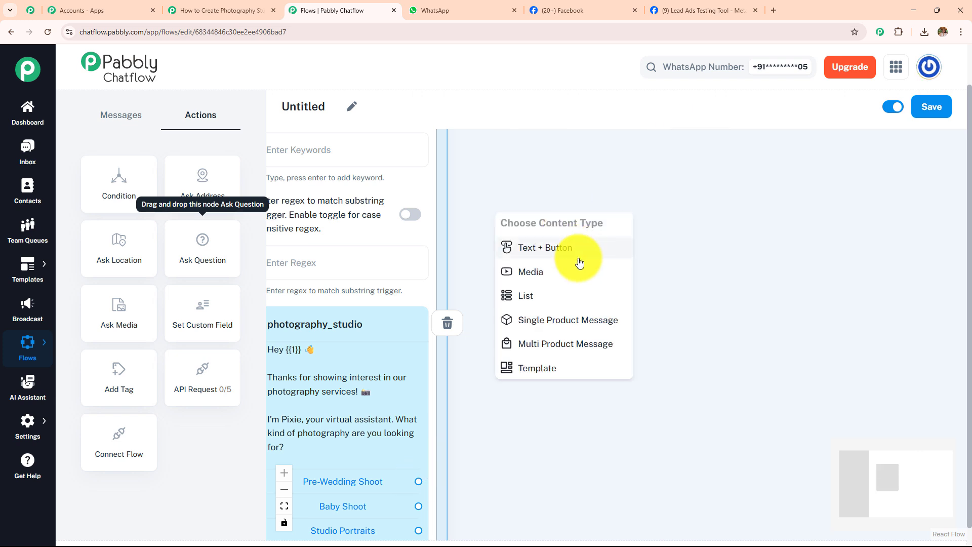
{"action": "left_click", "coordinate": [561, 283]}
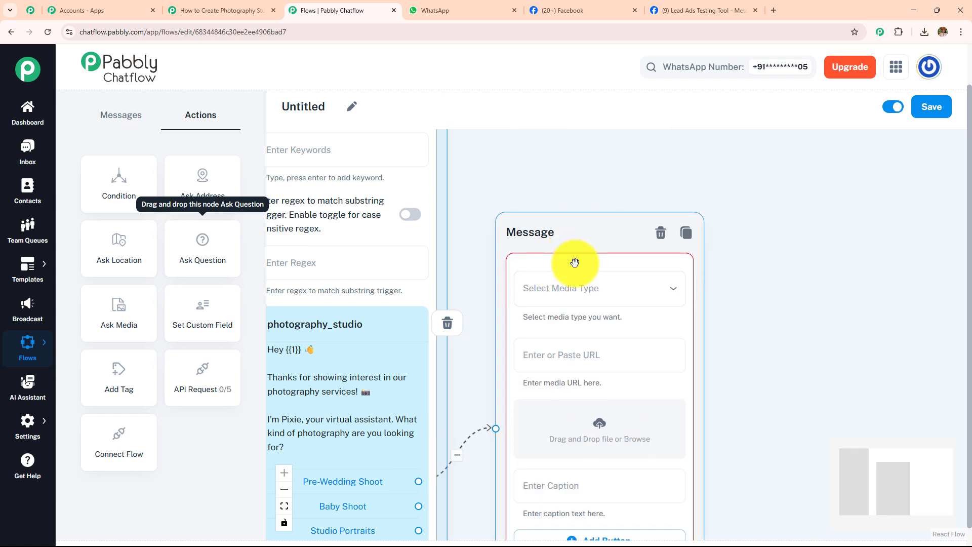
- Try an Image upload of bed-1839564_1280 in the media message node, and delete the node from the flow
{"action": "left_click", "coordinate": [574, 283]}
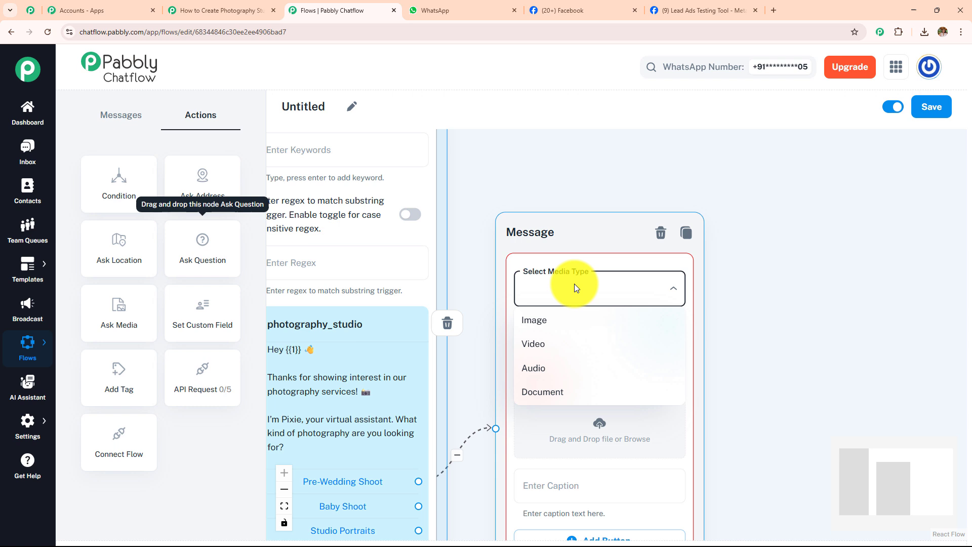
{"action": "left_click", "coordinate": [556, 325]}
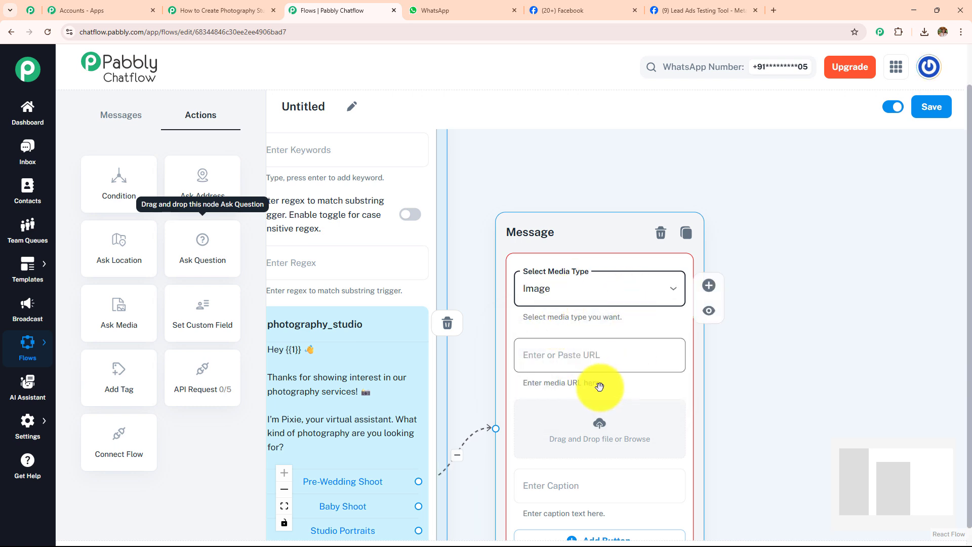
{"action": "left_click", "coordinate": [599, 426]}
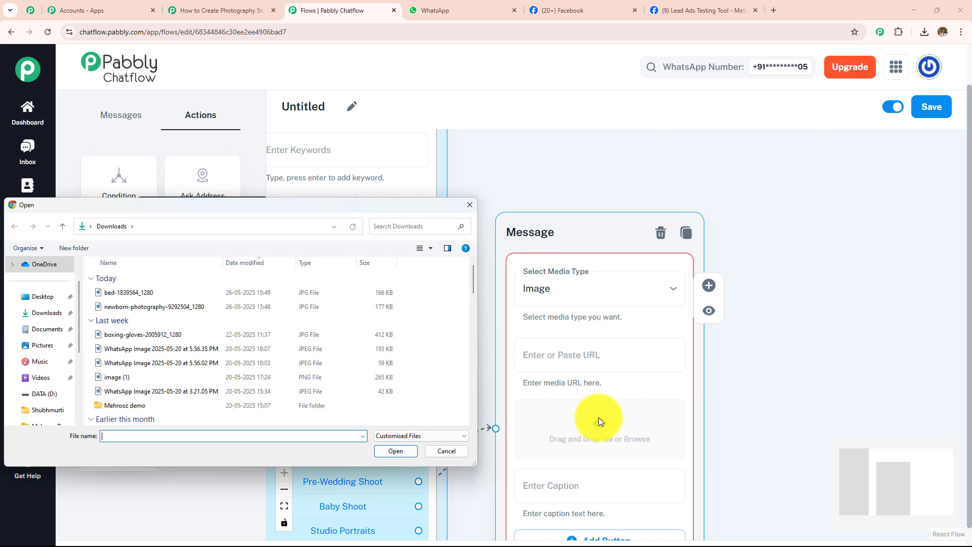
{"action": "left_click", "coordinate": [227, 292]}
{"action": "left_click", "coordinate": [402, 449]}
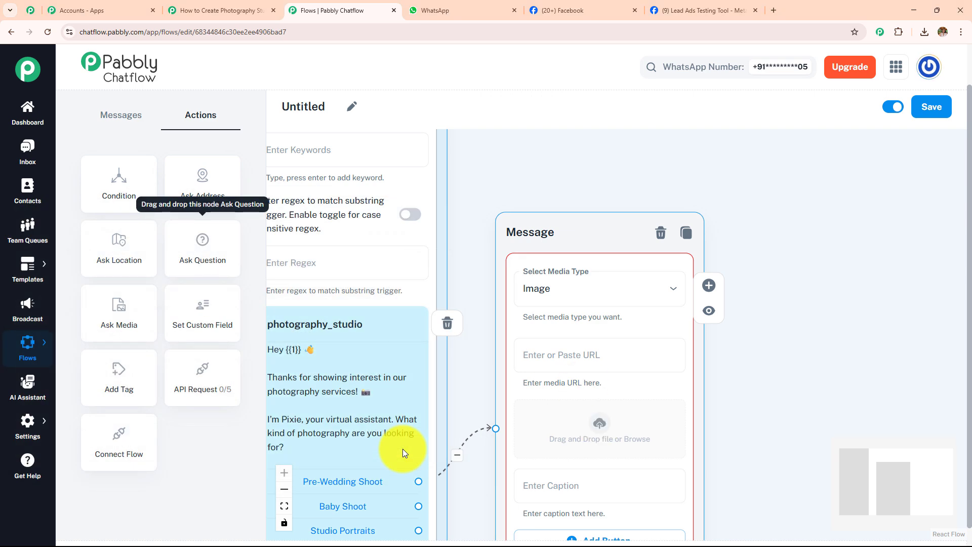
{"action": "left_click_drag", "start_coordinate": [749, 414], "coordinate": [754, 266]}
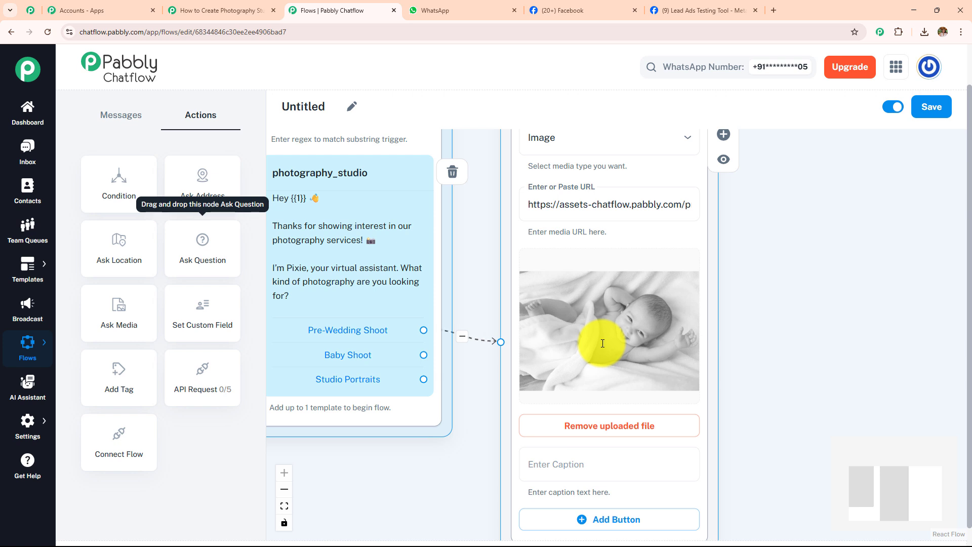
{"action": "left_click_drag", "start_coordinate": [795, 268], "coordinate": [739, 360]}
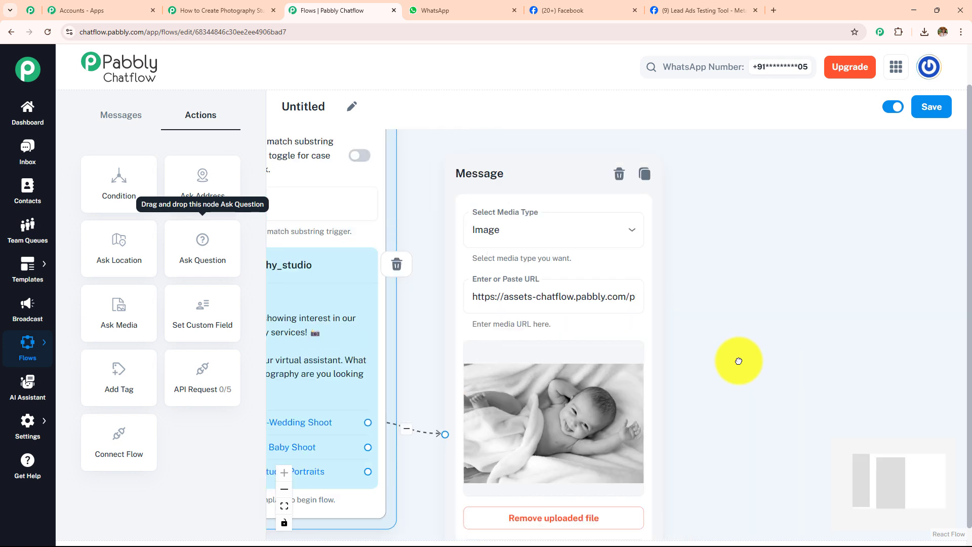
{"action": "left_click", "coordinate": [617, 178]}
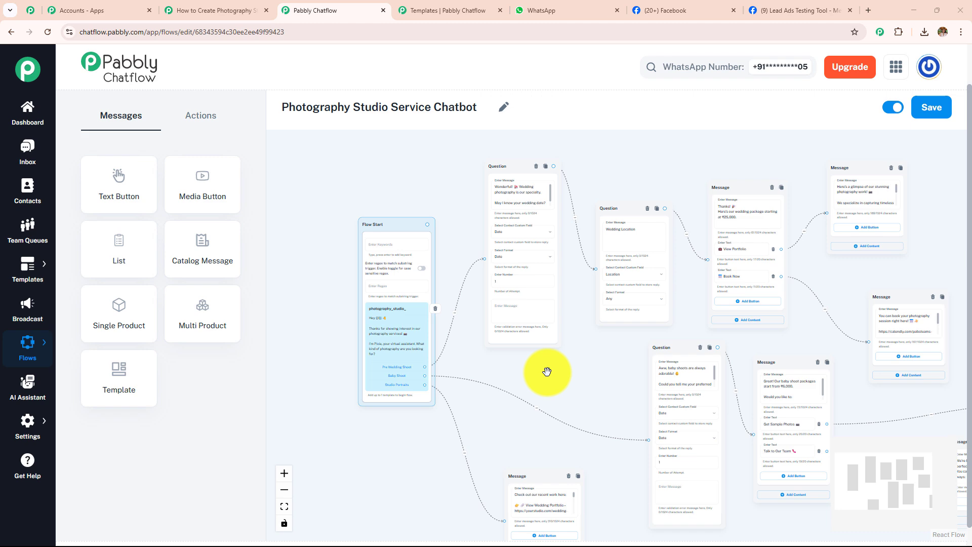
- Examine the wedding date and wedding location questions in the Pre Wedding Shoot branch of the Photography Studio Service Chatbot flow
{"action": "scroll", "coordinate": [546, 373], "scroll_direction": "up", "scroll_amount": 3}
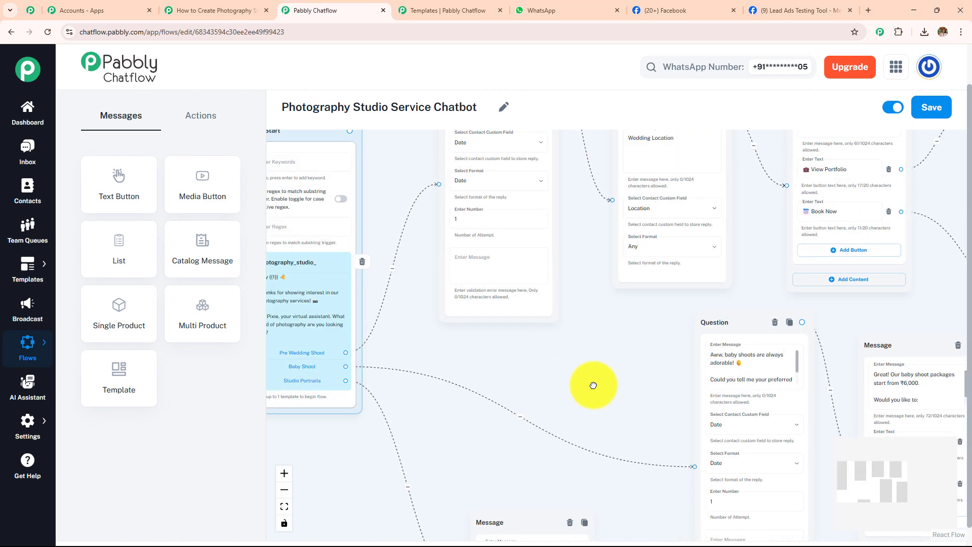
{"action": "scroll", "coordinate": [477, 358], "scroll_direction": "up", "scroll_amount": 2}
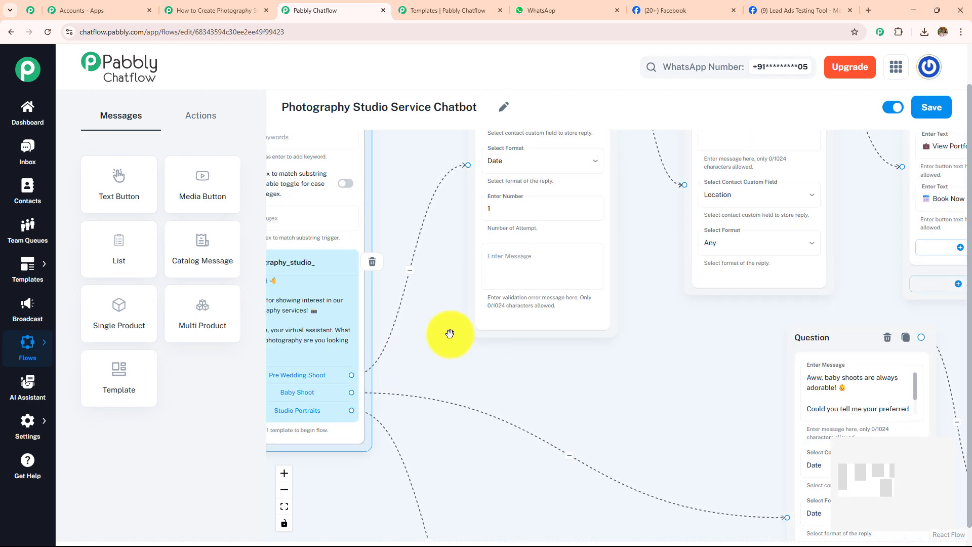
{"action": "left_click_drag", "start_coordinate": [427, 352], "coordinate": [396, 482]}
{"action": "left_click_drag", "start_coordinate": [409, 225], "coordinate": [354, 257]}
{"action": "left_click", "coordinate": [434, 217]}
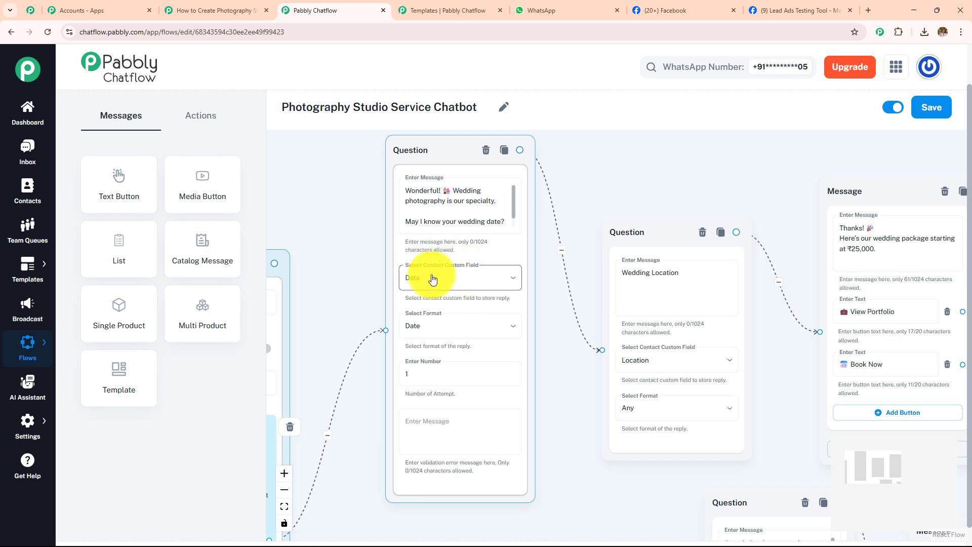
{"action": "left_click_drag", "start_coordinate": [669, 181], "coordinate": [484, 181]}
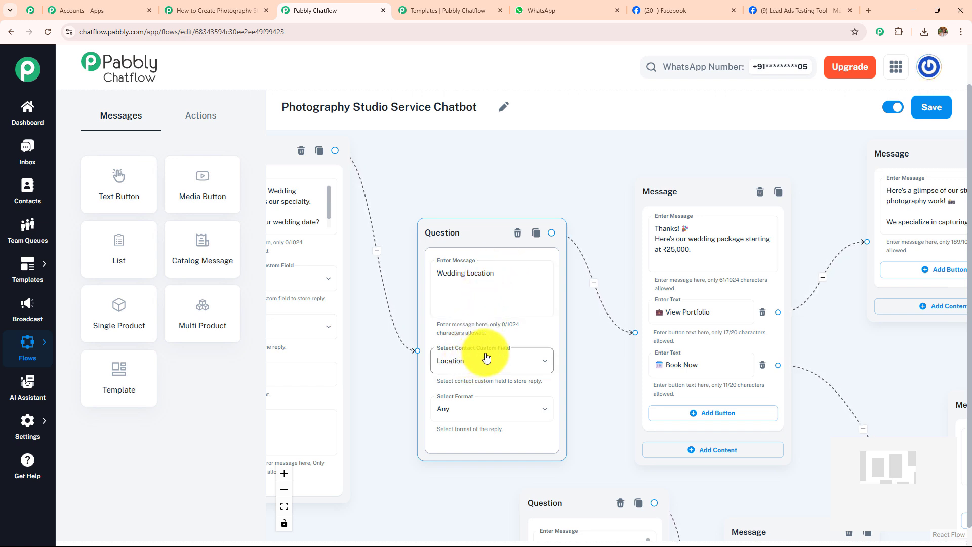
- Read the wedding package message and the replies linked to its View Portfolio and Book Now options
{"action": "left_click_drag", "start_coordinate": [827, 206], "coordinate": [692, 229]}
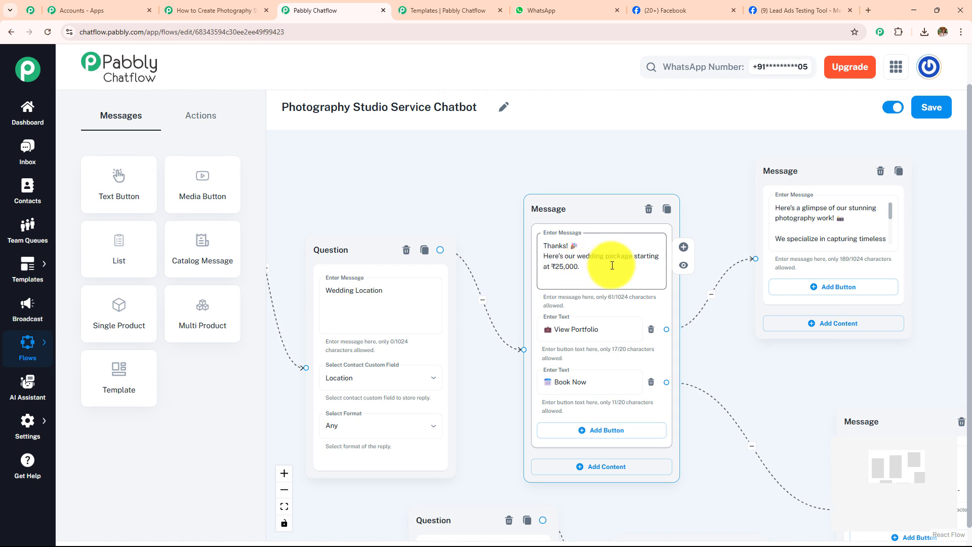
{"action": "left_click_drag", "start_coordinate": [742, 355], "coordinate": [616, 322]}
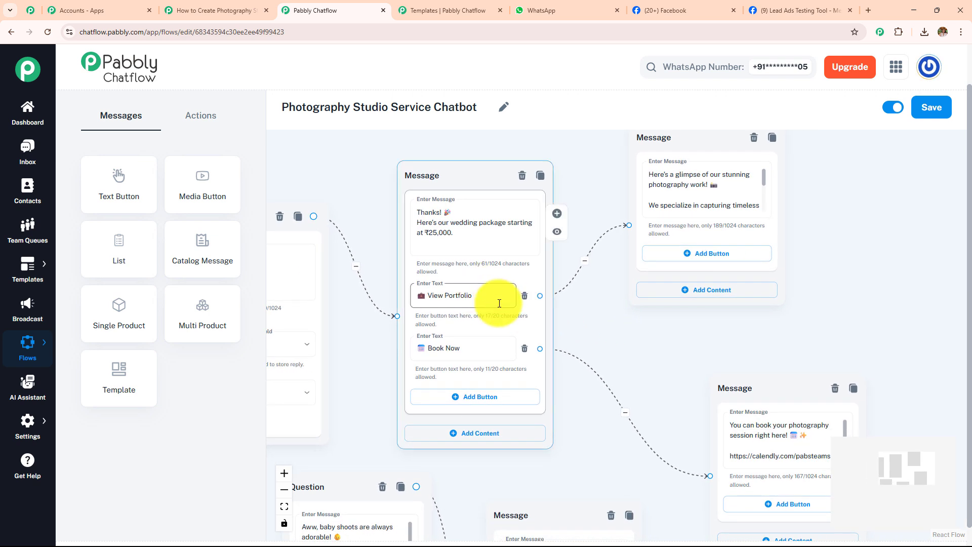
{"action": "scroll", "coordinate": [768, 195], "scroll_direction": "down", "scroll_amount": 3}
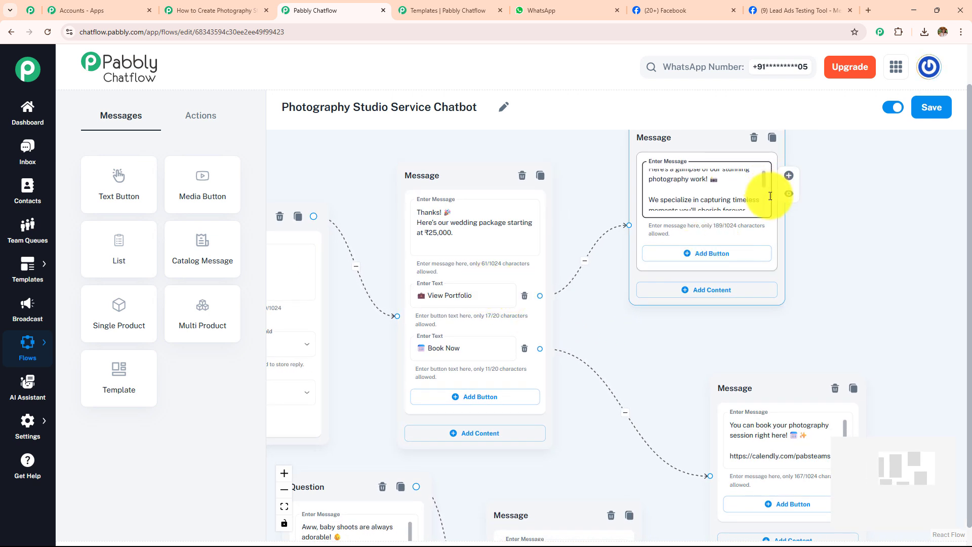
{"action": "scroll", "coordinate": [772, 206], "scroll_direction": "down", "scroll_amount": 1}
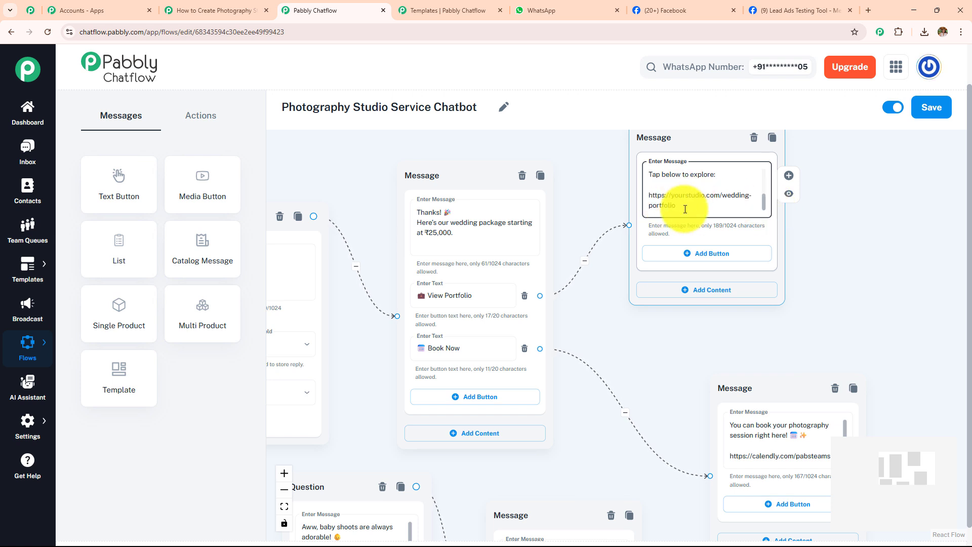
{"action": "left_click", "coordinate": [624, 351]}
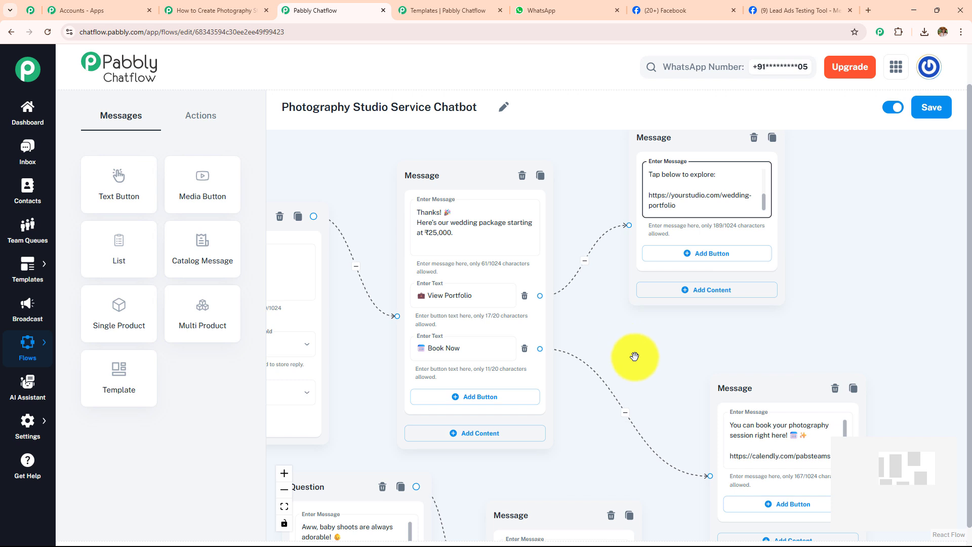
{"action": "left_click_drag", "start_coordinate": [635, 357], "coordinate": [557, 240]}
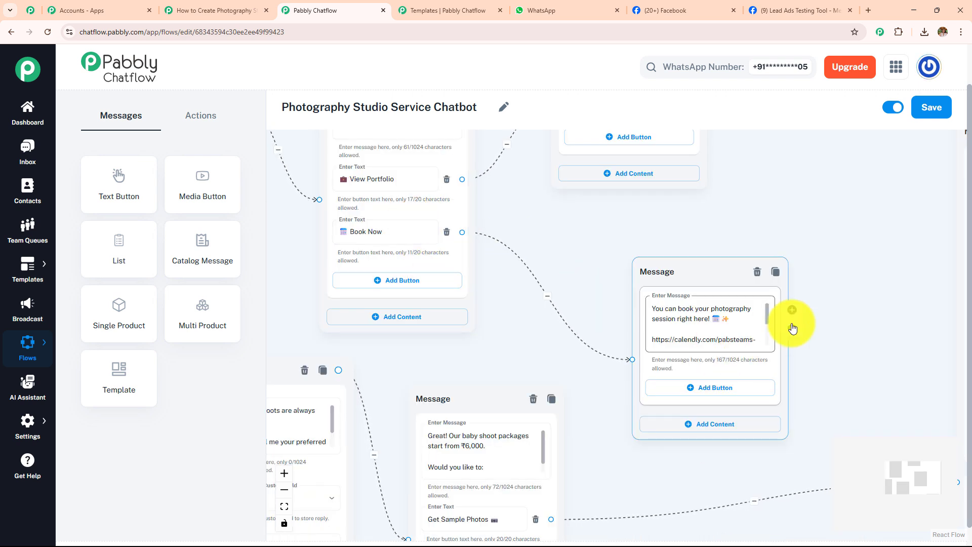
{"action": "scroll", "coordinate": [769, 319], "scroll_direction": "down", "scroll_amount": 3}
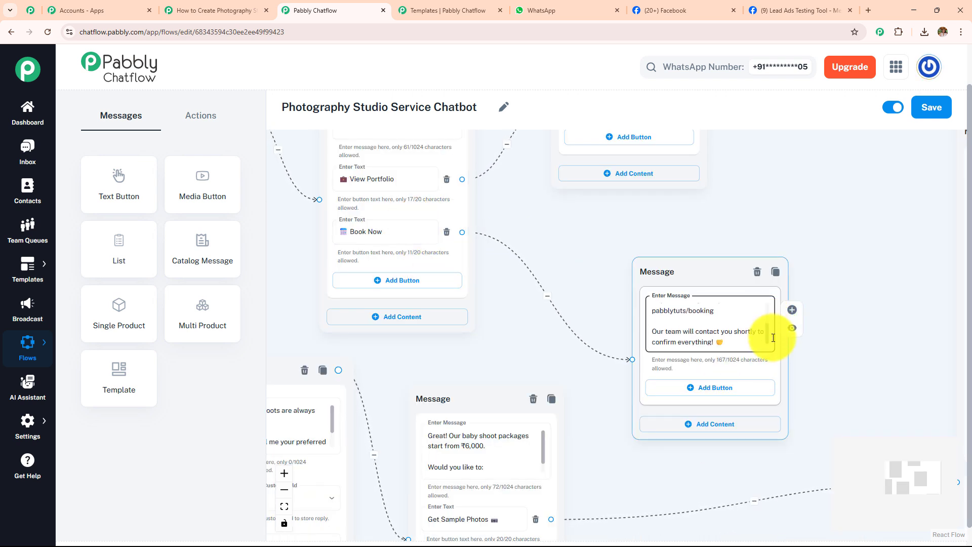
{"action": "scroll", "coordinate": [712, 332], "scroll_direction": "up", "scroll_amount": 1}
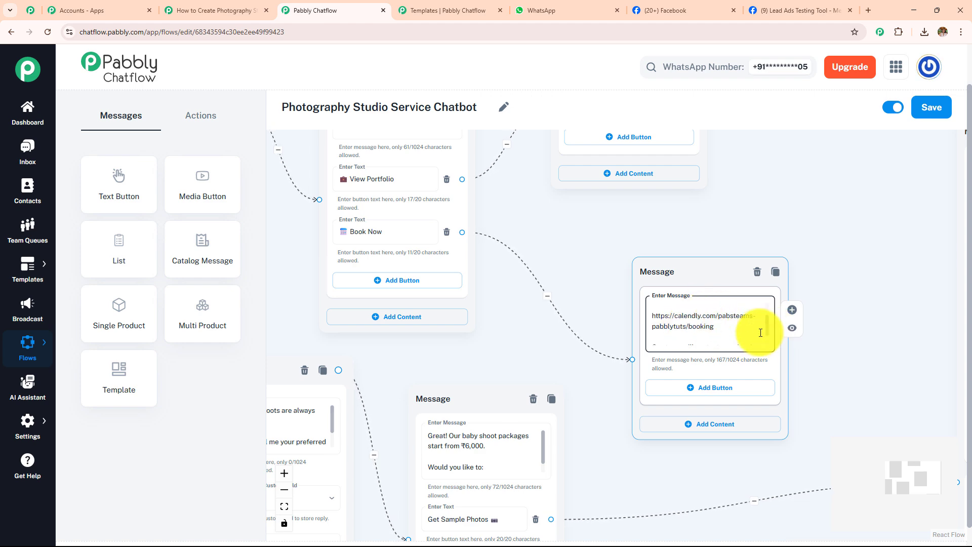
{"action": "scroll", "coordinate": [506, 339], "scroll_direction": "down", "scroll_amount": 3}
- Follow the Baby Shoot branch from its preferred date question to the baby shoot package message
{"action": "left_click_drag", "start_coordinate": [364, 358], "coordinate": [536, 319]}
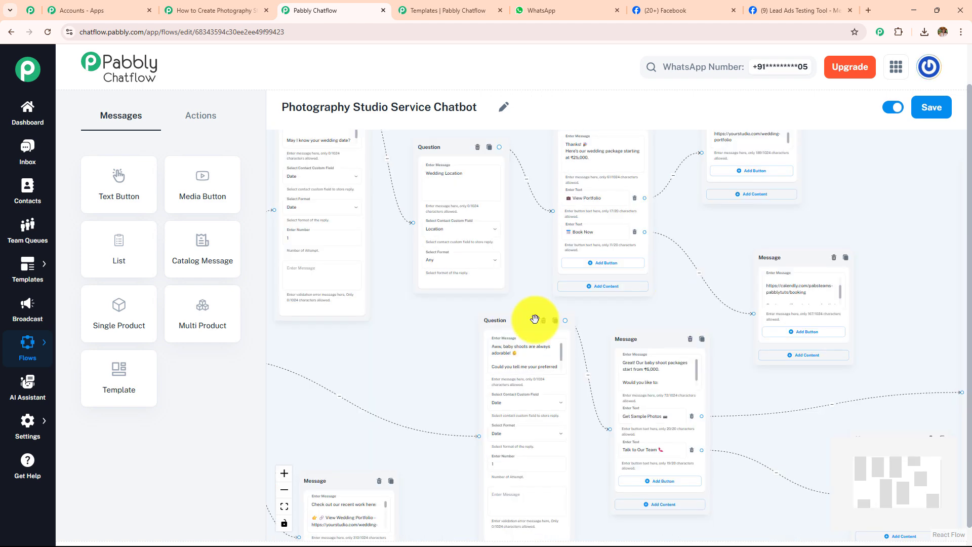
{"action": "left_click_drag", "start_coordinate": [398, 348], "coordinate": [641, 296]}
{"action": "scroll", "coordinate": [640, 296], "scroll_direction": "up", "scroll_amount": 3}
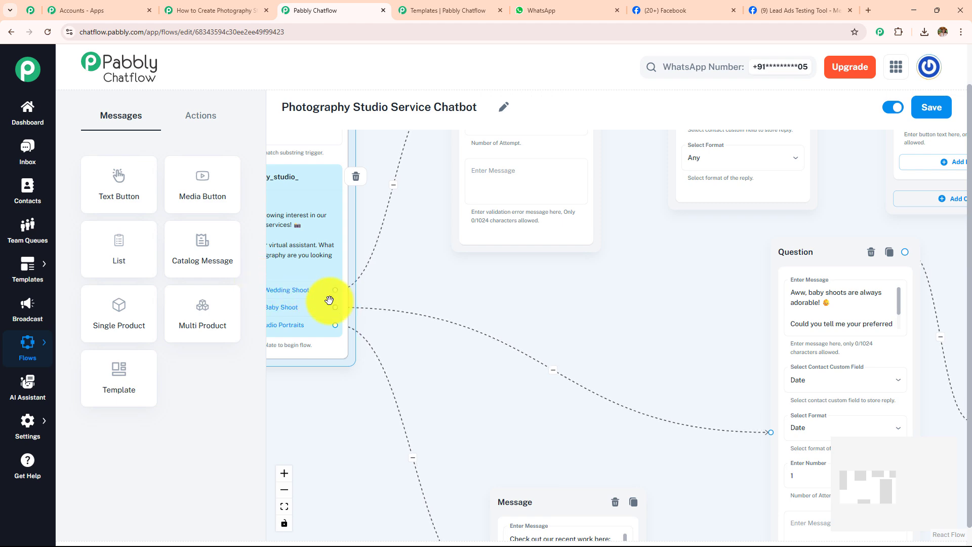
{"action": "left_click_drag", "start_coordinate": [503, 298], "coordinate": [294, 289]}
{"action": "left_click_drag", "start_coordinate": [581, 386], "coordinate": [462, 358]}
{"action": "left_click_drag", "start_coordinate": [686, 301], "coordinate": [542, 295]}
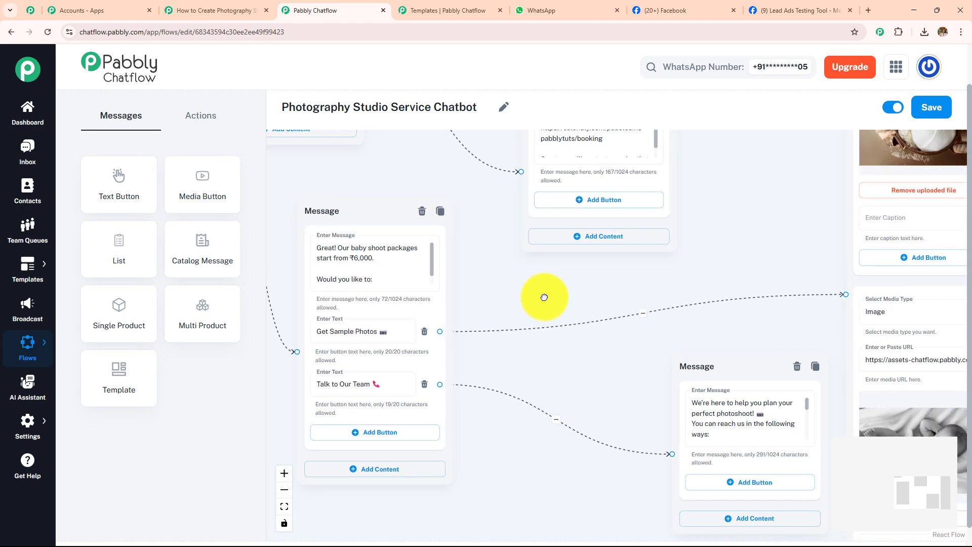
- Read the full contact message linked to the Talk to Our Team option of the Baby Shoot branch
{"action": "scroll", "coordinate": [542, 295], "scroll_direction": "down", "scroll_amount": 3}
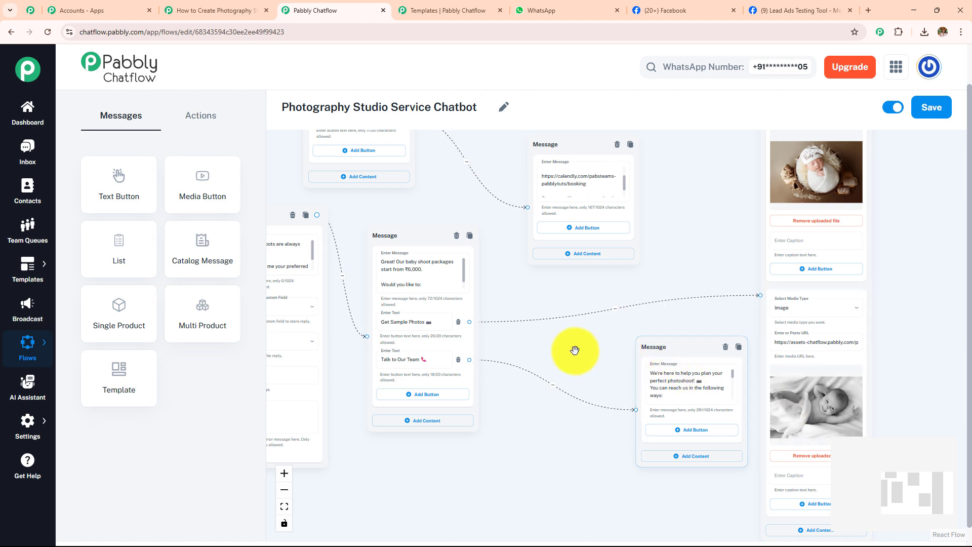
{"action": "left_click_drag", "start_coordinate": [572, 351], "coordinate": [432, 287]}
{"action": "scroll", "coordinate": [433, 288], "scroll_direction": "up", "scroll_amount": 5}
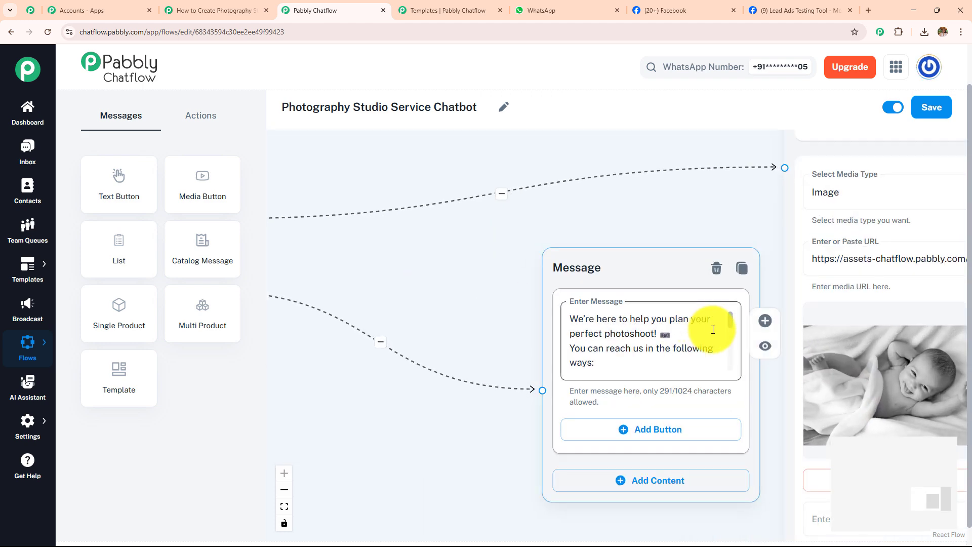
{"action": "scroll", "coordinate": [746, 372], "scroll_direction": "down", "scroll_amount": 3}
{"action": "scroll", "coordinate": [744, 349], "scroll_direction": "up", "scroll_amount": 4}
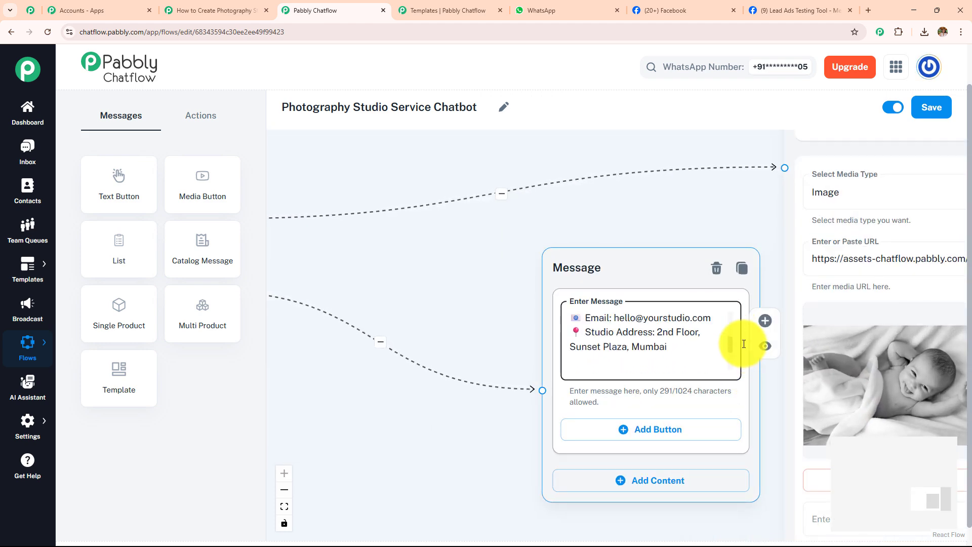
{"action": "scroll", "coordinate": [487, 316], "scroll_direction": "down", "scroll_amount": 3}
{"action": "scroll", "coordinate": [486, 316], "scroll_direction": "down", "scroll_amount": 1}
- Follow the Studio Portraits branch from the template and read its portfolio message through to the end
{"action": "left_click_drag", "start_coordinate": [487, 316], "coordinate": [792, 284]}
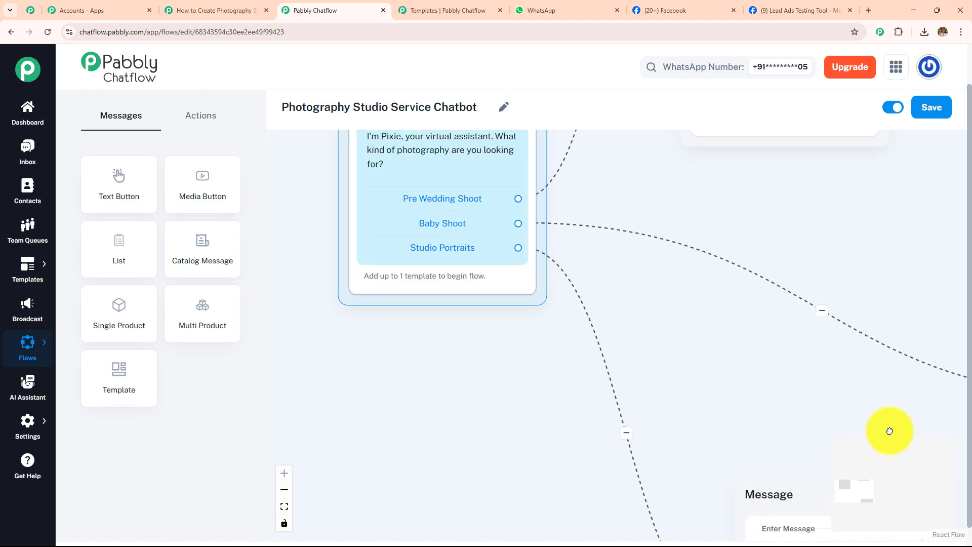
{"action": "left_click_drag", "start_coordinate": [889, 429], "coordinate": [582, 130]}
{"action": "scroll", "coordinate": [639, 277], "scroll_direction": "up", "scroll_amount": 1}
{"action": "scroll", "coordinate": [616, 245], "scroll_direction": "up", "scroll_amount": 1}
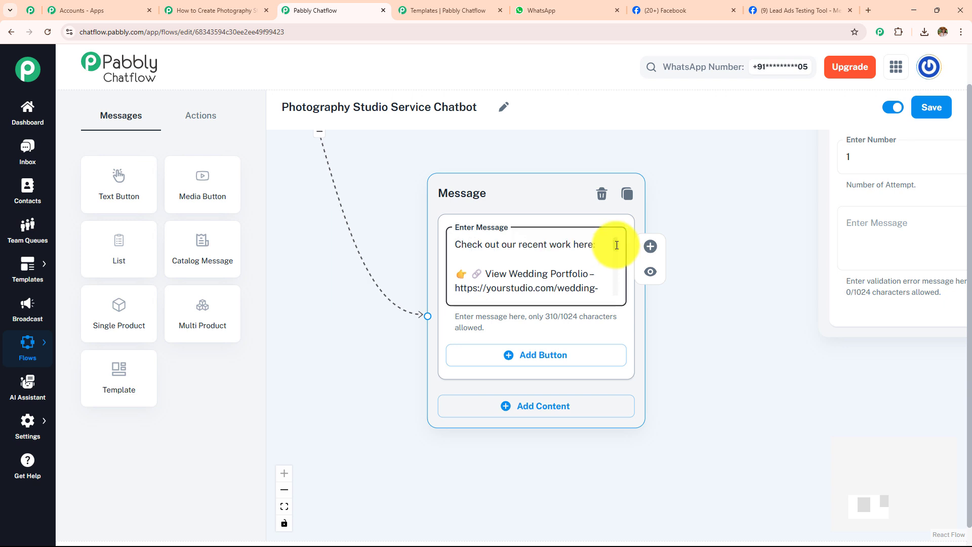
{"action": "left_click_drag", "start_coordinate": [616, 248], "coordinate": [621, 301]}
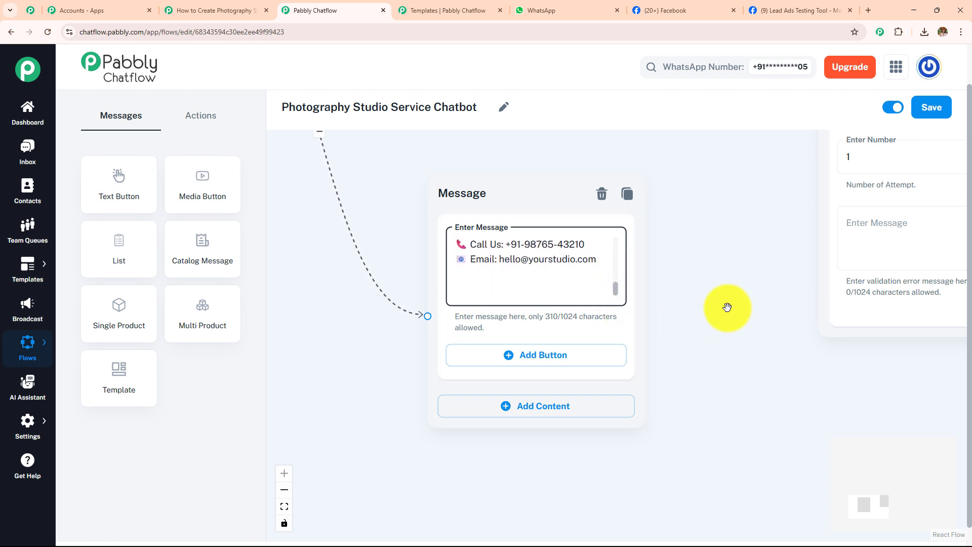
- Review the message and action node types available for building the chatbot flow
{"action": "scroll", "coordinate": [727, 306], "scroll_direction": "down", "scroll_amount": 3}
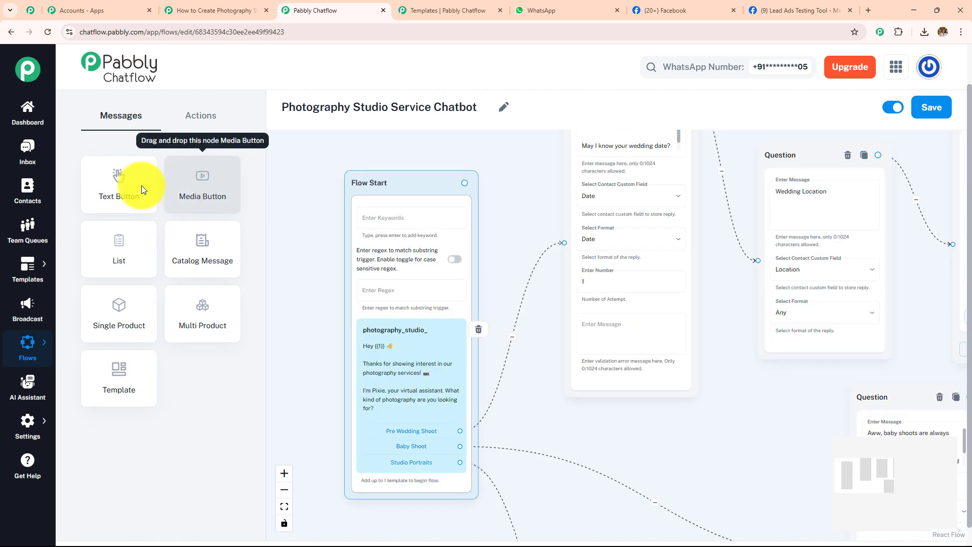
{"action": "left_click", "coordinate": [196, 117]}
{"action": "left_click", "coordinate": [151, 118]}
{"action": "left_click", "coordinate": [201, 116]}
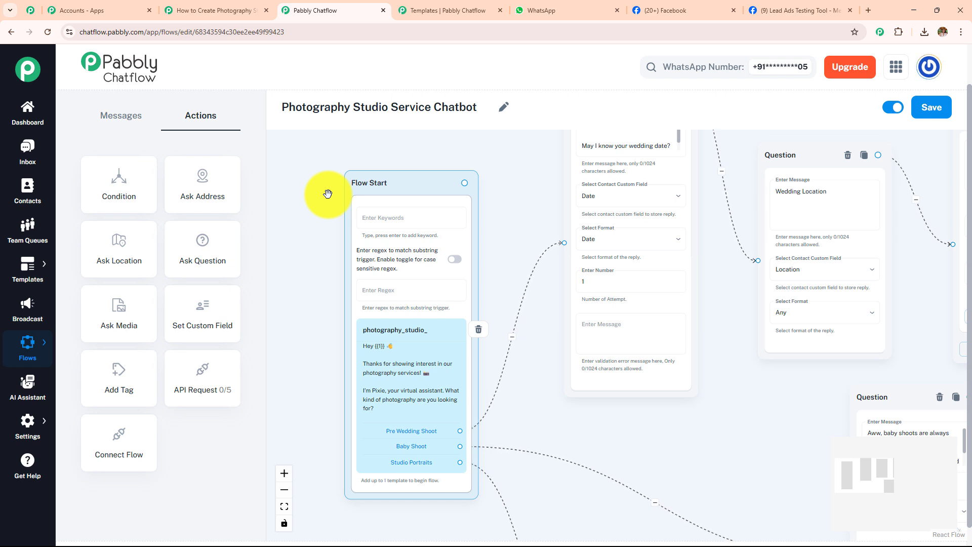
{"action": "left_click_drag", "start_coordinate": [523, 231], "coordinate": [500, 197]}
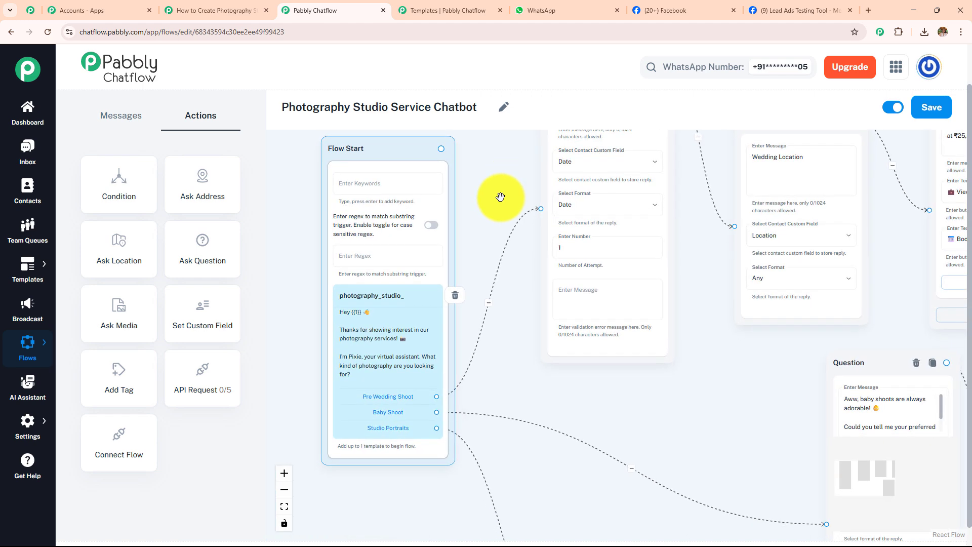
{"action": "left_click_drag", "start_coordinate": [497, 384], "coordinate": [424, 399]}
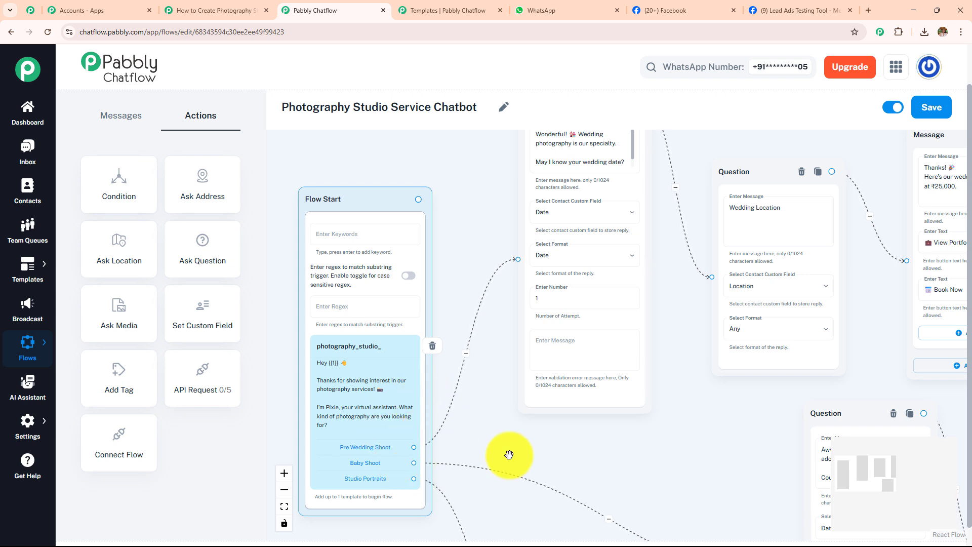
- Save the Photography Studio Service Chatbot flow, and deactivate and reactivate it
{"action": "left_click", "coordinate": [921, 117]}
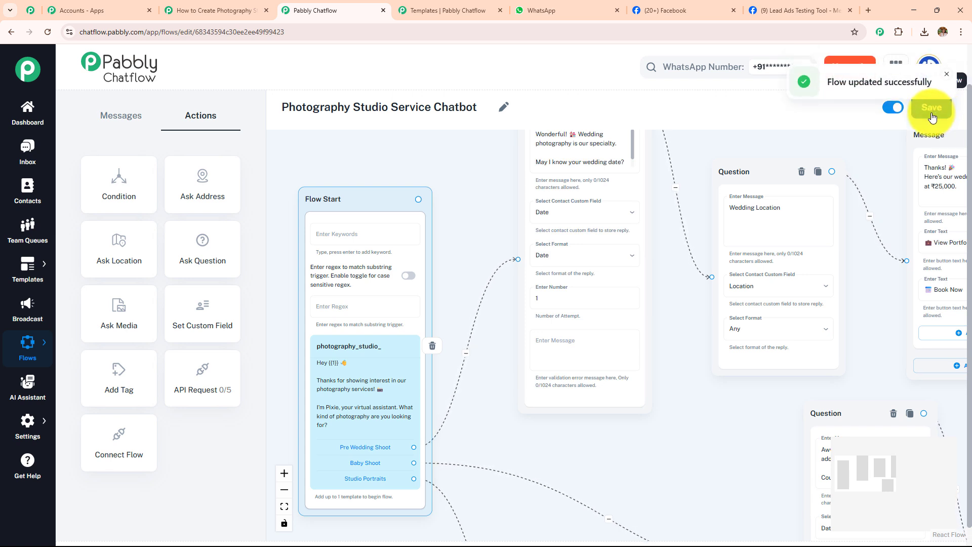
{"action": "left_click", "coordinate": [893, 107]}
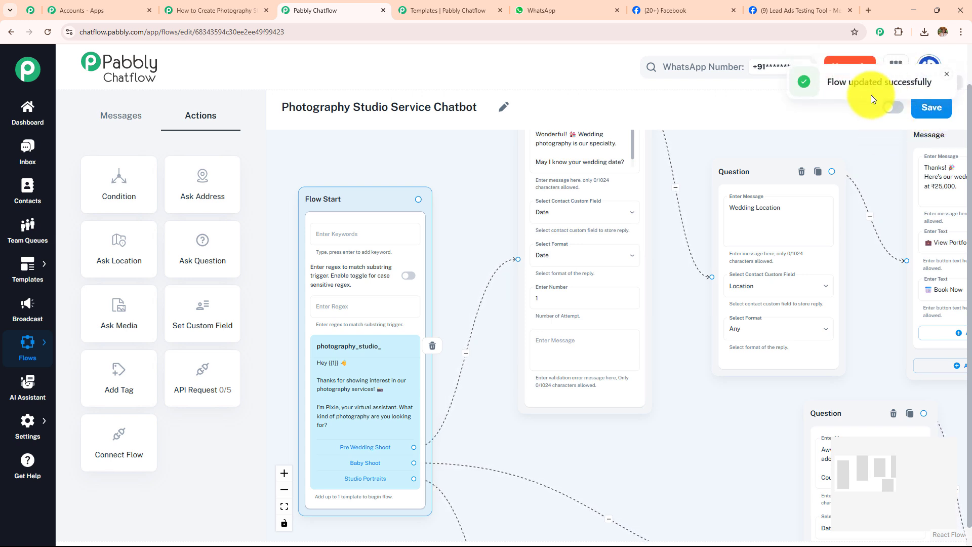
{"action": "left_click", "coordinate": [893, 107]}
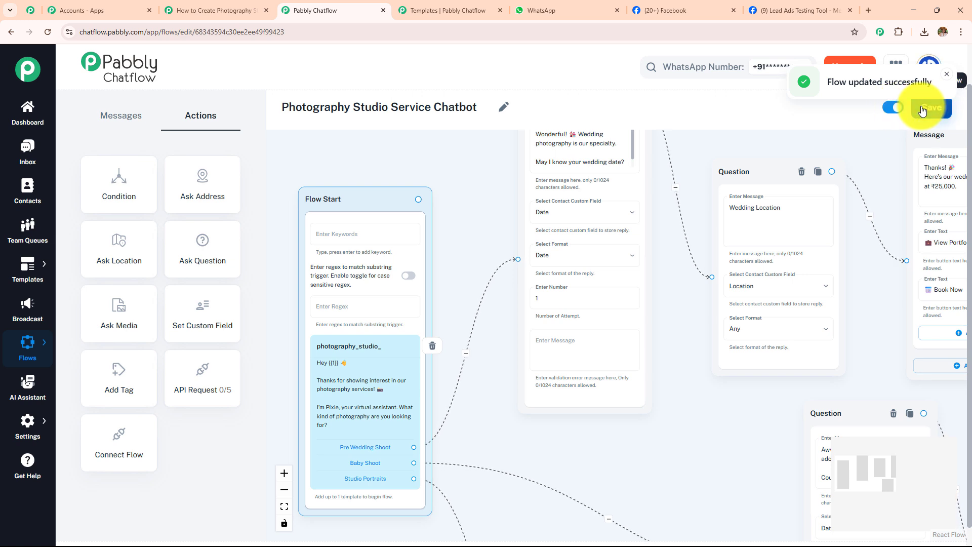
- Save the chatbot flow, and in WhatsApp choose Pre Wedding Shoot, answering with the date 20/10/2025 and the location Udaipur
{"action": "left_click", "coordinate": [922, 109]}
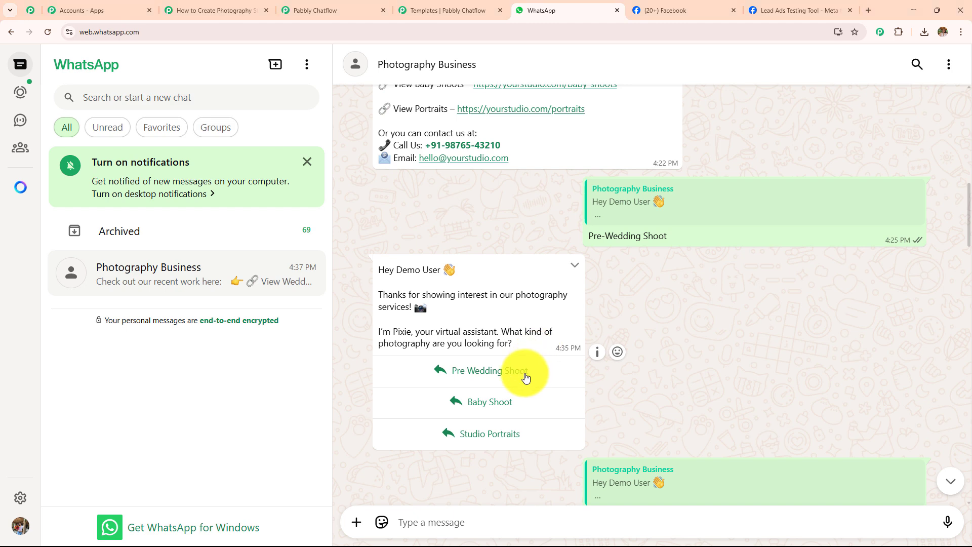
{"action": "left_click", "coordinate": [525, 373]}
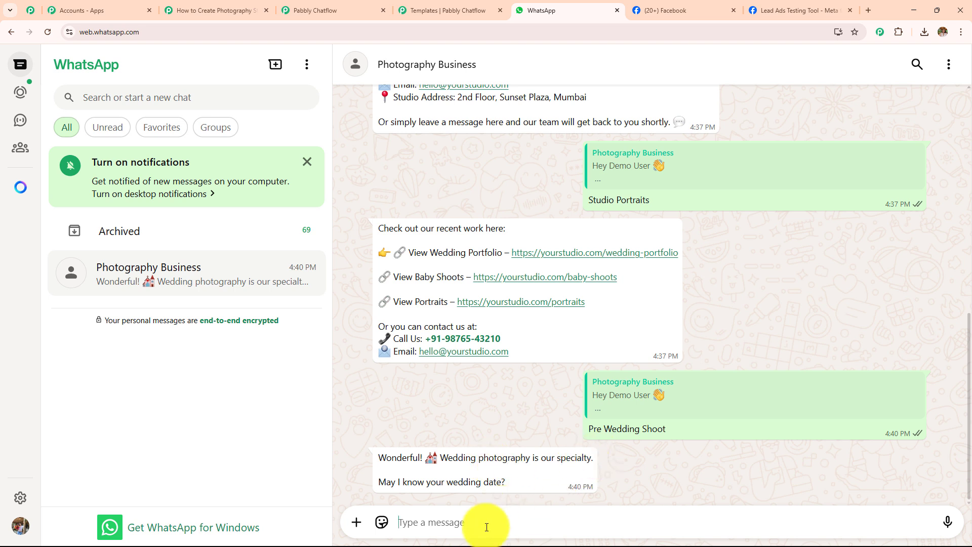
{"action": "type", "text": "20/10/2025"}
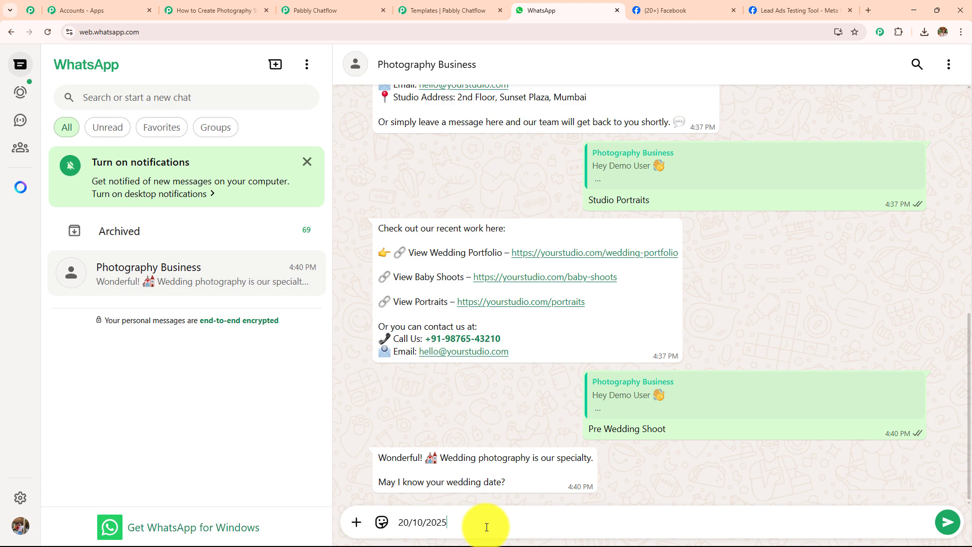
{"action": "key", "text": "Return"}
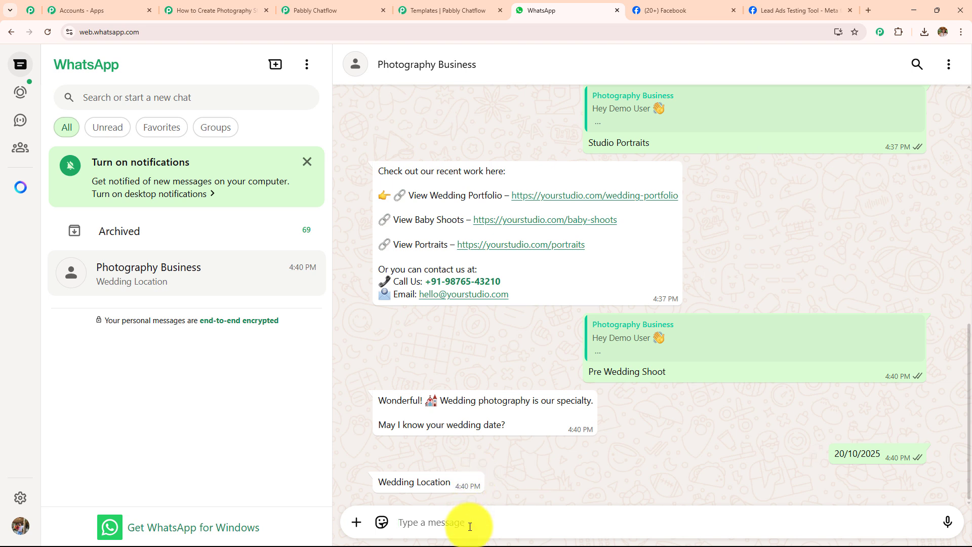
{"action": "type", "text": "Udaipur"}
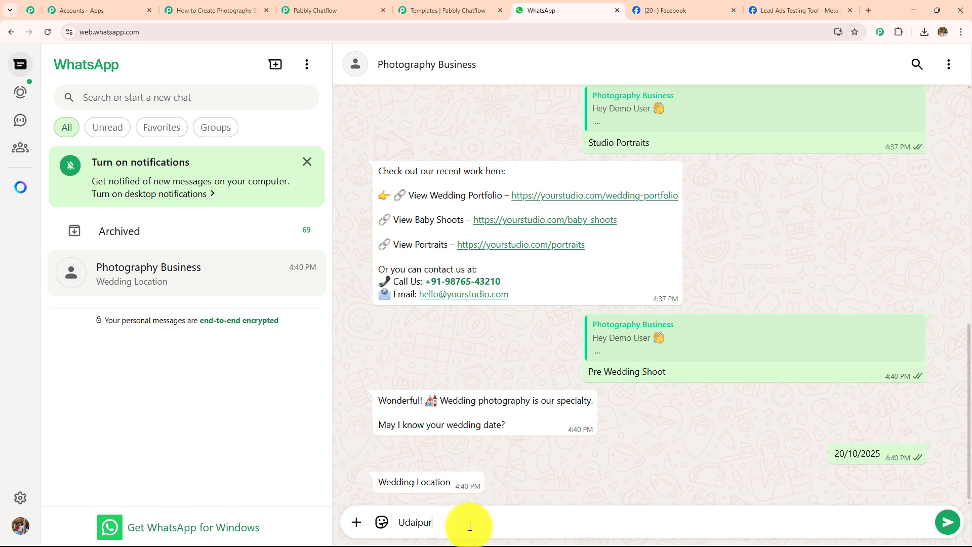
{"action": "key", "text": "Return"}
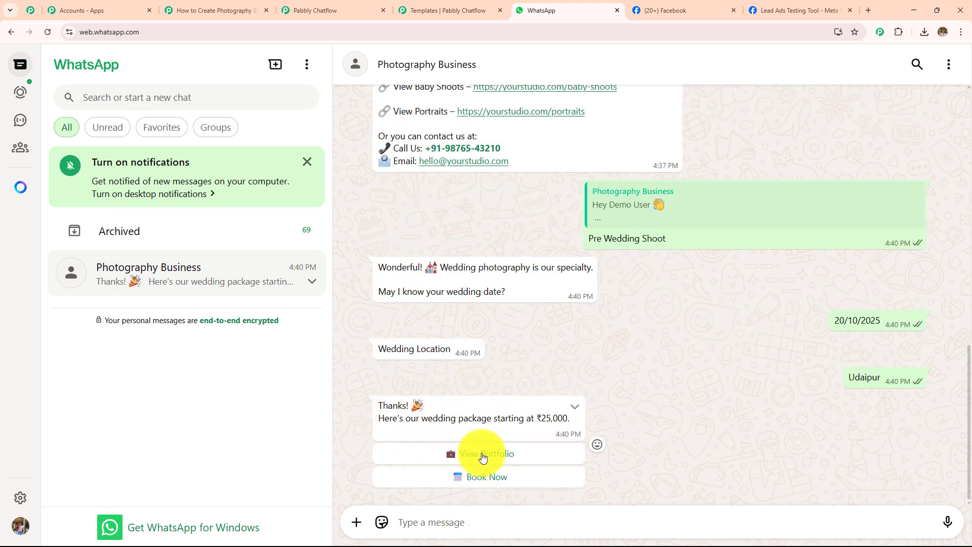
- Choose View Portfolio in the wedding package message, open the wedding portfolio link it brings, and close that page
{"action": "left_click", "coordinate": [481, 459]}
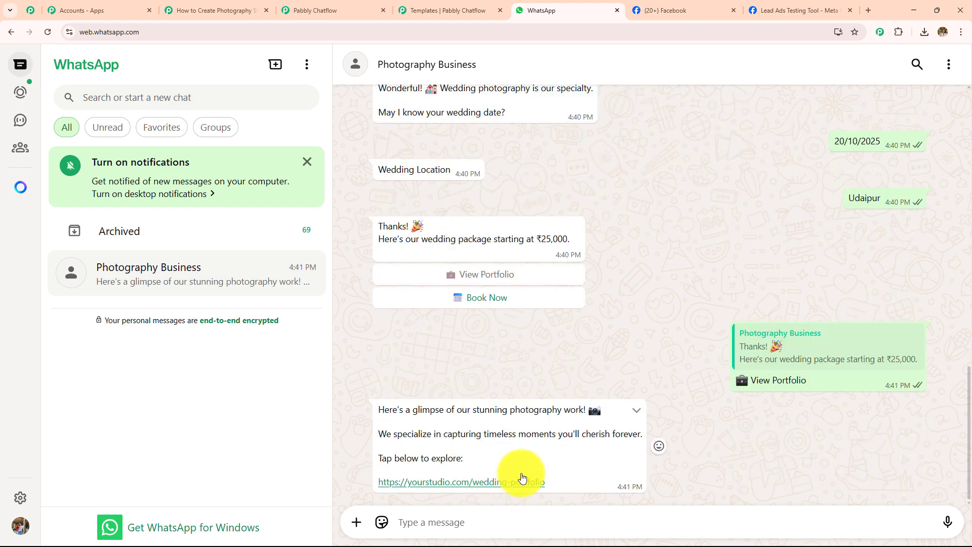
{"action": "left_click", "coordinate": [496, 482]}
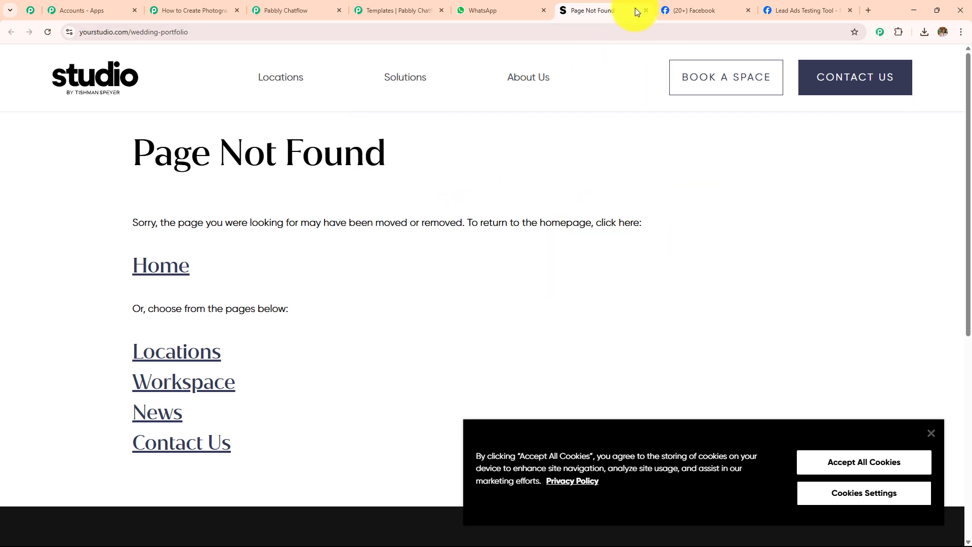
{"action": "middle_click", "coordinate": [606, 11]}
- Choose Book Now in the wedding package message, open the Calendly booking link, and close the booking page
{"action": "left_click", "coordinate": [483, 300]}
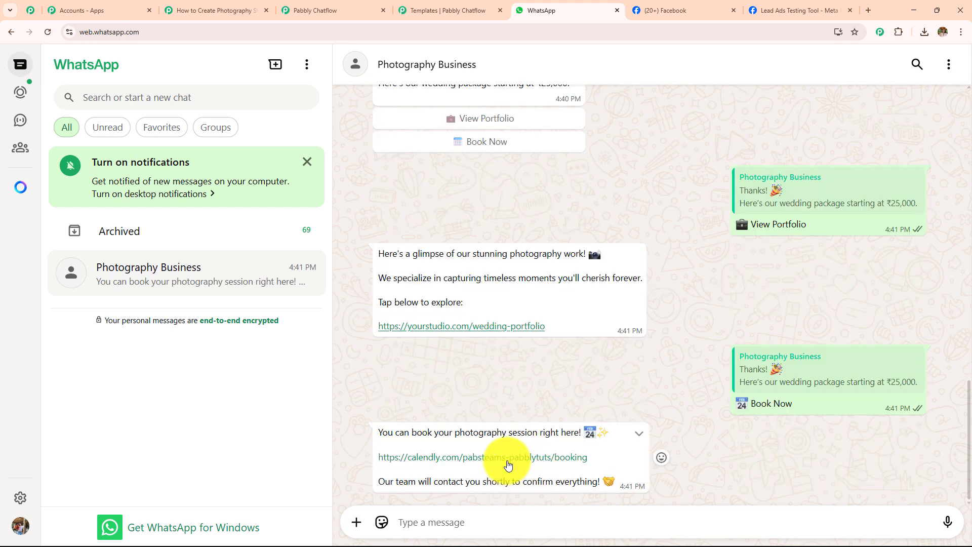
{"action": "left_click", "coordinate": [508, 457]}
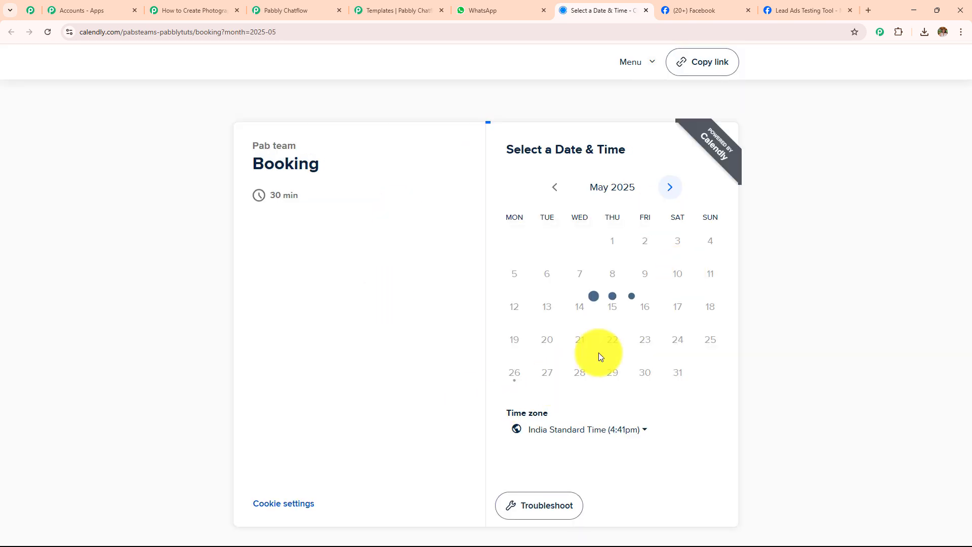
{"action": "left_click", "coordinate": [646, 10]}
- Test the Baby Shoot branch, reusing 20/10/2025 as the preferred date and choosing both Get Sample Photos and Talk to Our Team
{"action": "left_click", "coordinate": [468, 259]}
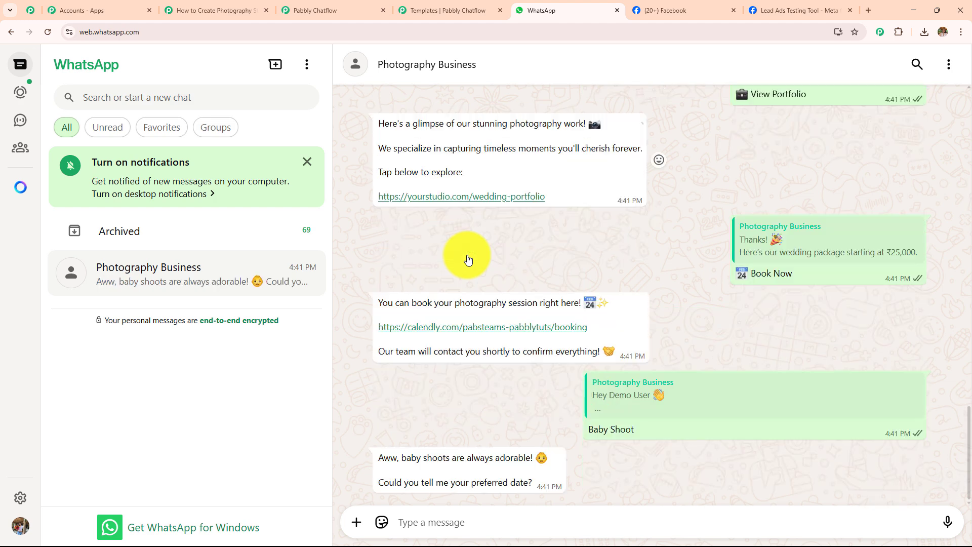
{"action": "scroll", "coordinate": [709, 217], "scroll_direction": "up", "scroll_amount": 3}
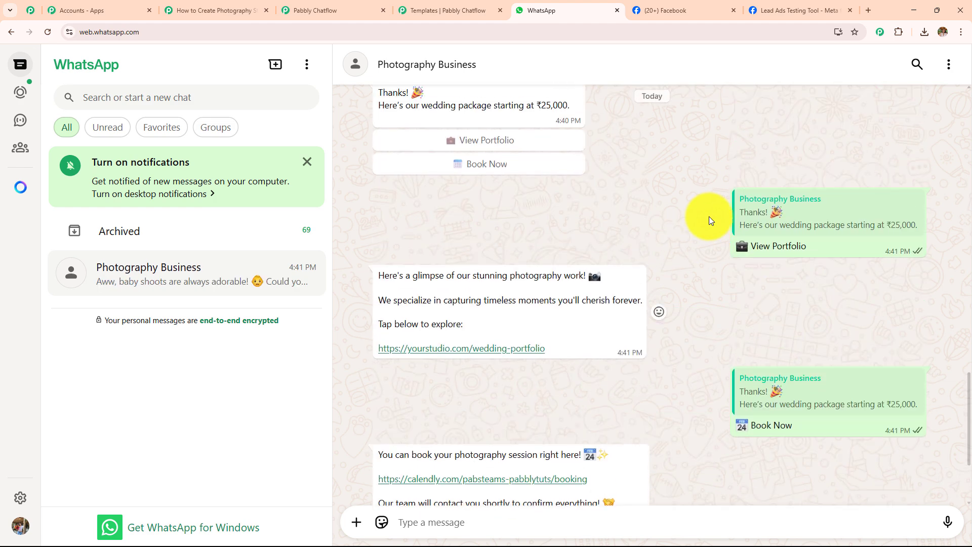
{"action": "scroll", "coordinate": [781, 199], "scroll_direction": "up", "scroll_amount": 2}
{"action": "left_click_drag", "start_coordinate": [840, 110], "coordinate": [878, 112]}
{"action": "key", "text": "ctrl+c"}
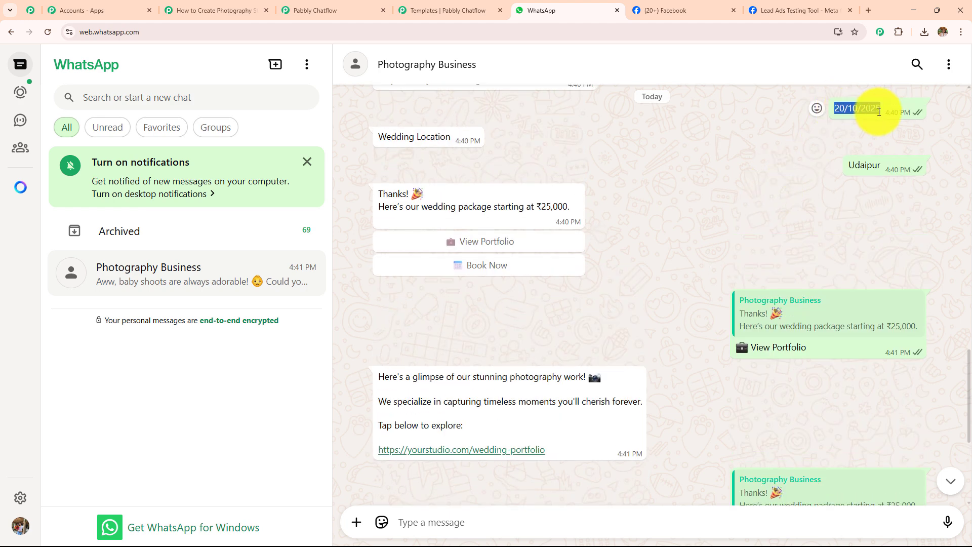
{"action": "left_click", "coordinate": [515, 517]}
{"action": "key", "text": "ctrl+v"}
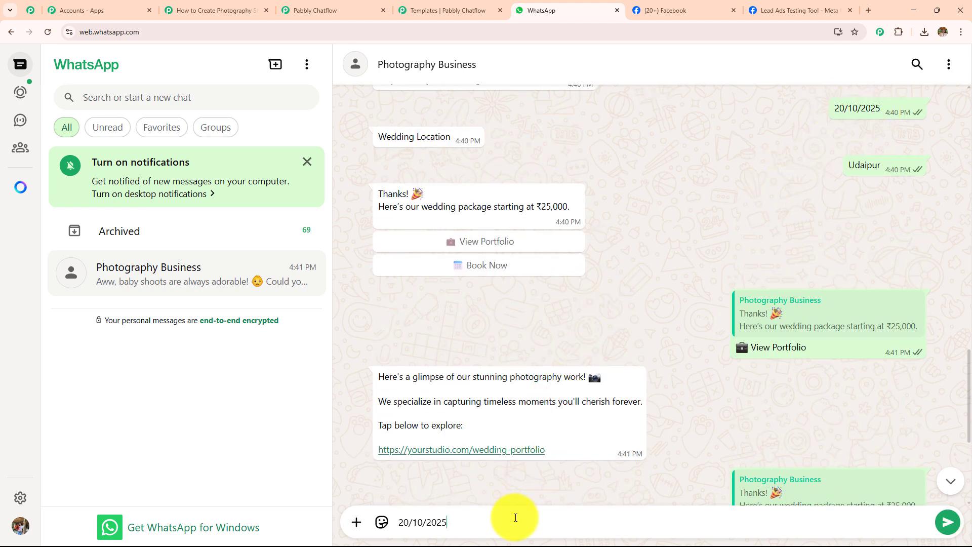
{"action": "key", "text": "Return"}
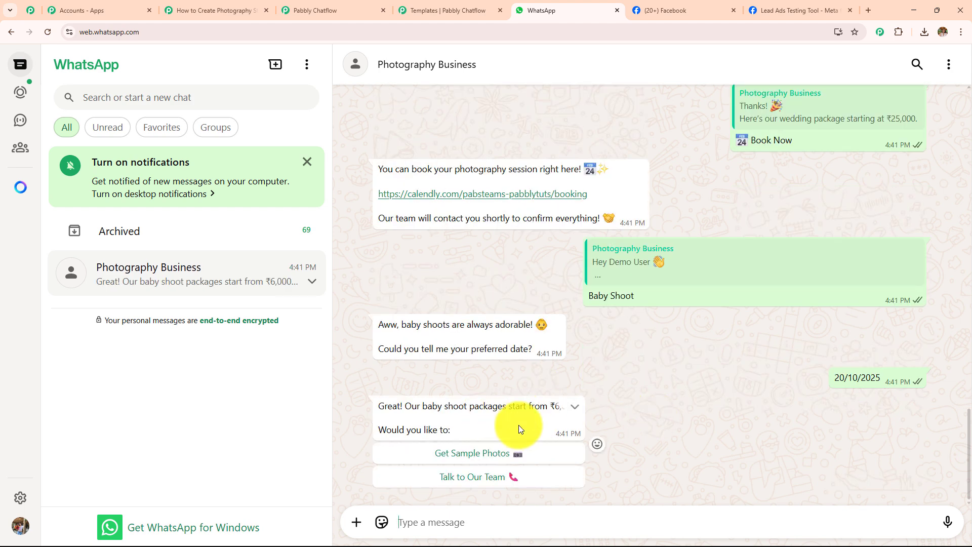
{"action": "left_click", "coordinate": [496, 456]}
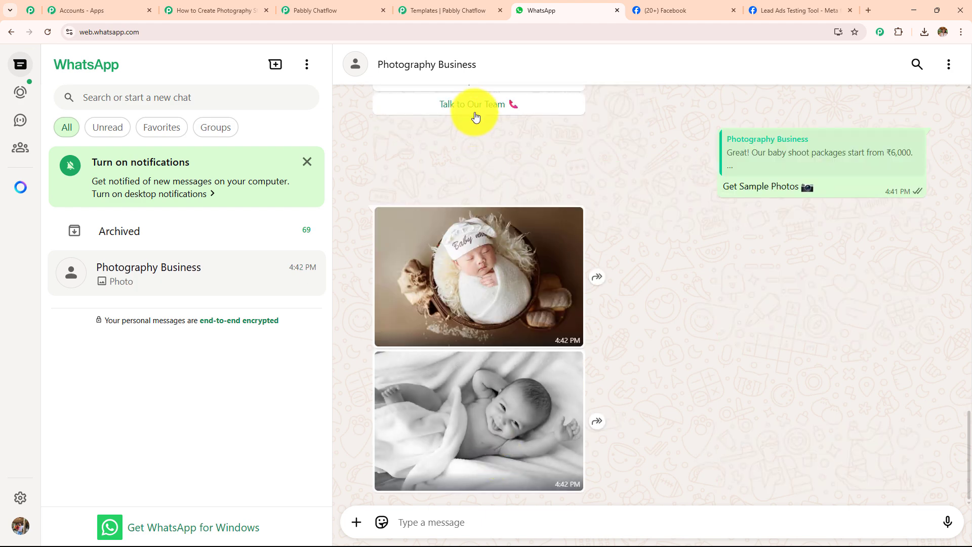
{"action": "left_click", "coordinate": [475, 109]}
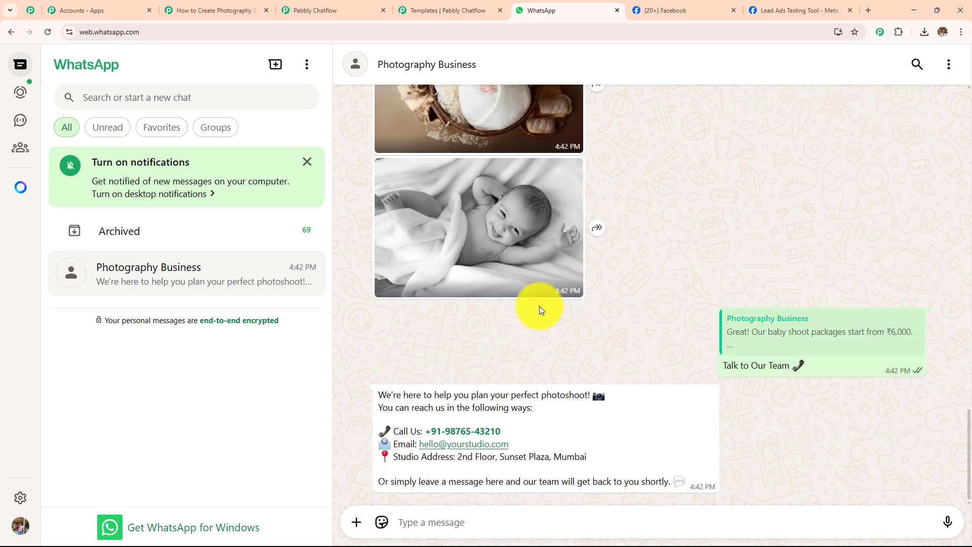
- Go back to the template message in the chat and choose its Studio Portraits option
{"action": "scroll", "coordinate": [540, 309], "scroll_direction": "up", "scroll_amount": 10}
{"action": "scroll", "coordinate": [539, 306], "scroll_direction": "up", "scroll_amount": 7}
{"action": "scroll", "coordinate": [539, 305], "scroll_direction": "down", "scroll_amount": 3}
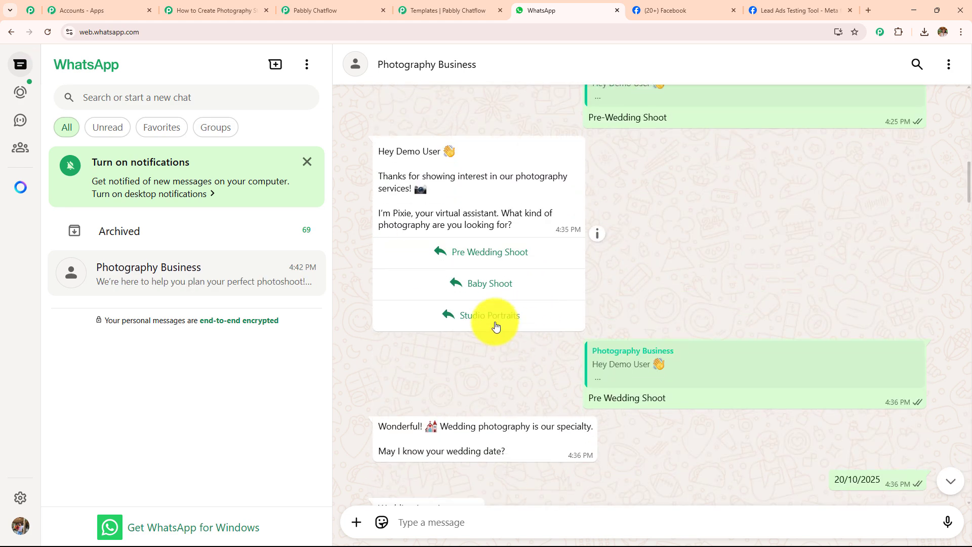
{"action": "left_click", "coordinate": [495, 325]}
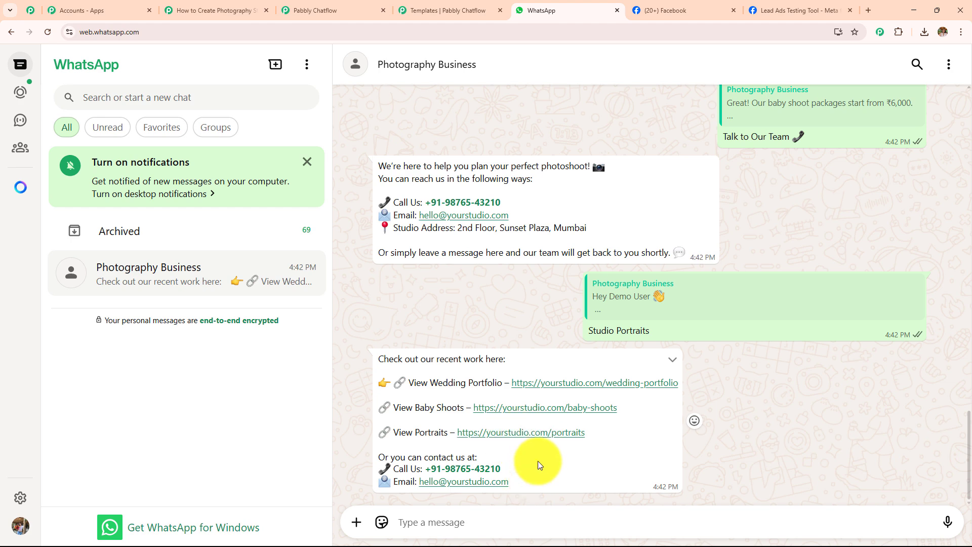
- Look back through the chatbot test conversation in WhatsApp and return to the Pabbly Connect workflow
{"action": "scroll", "coordinate": [524, 211], "scroll_direction": "up", "scroll_amount": 10}
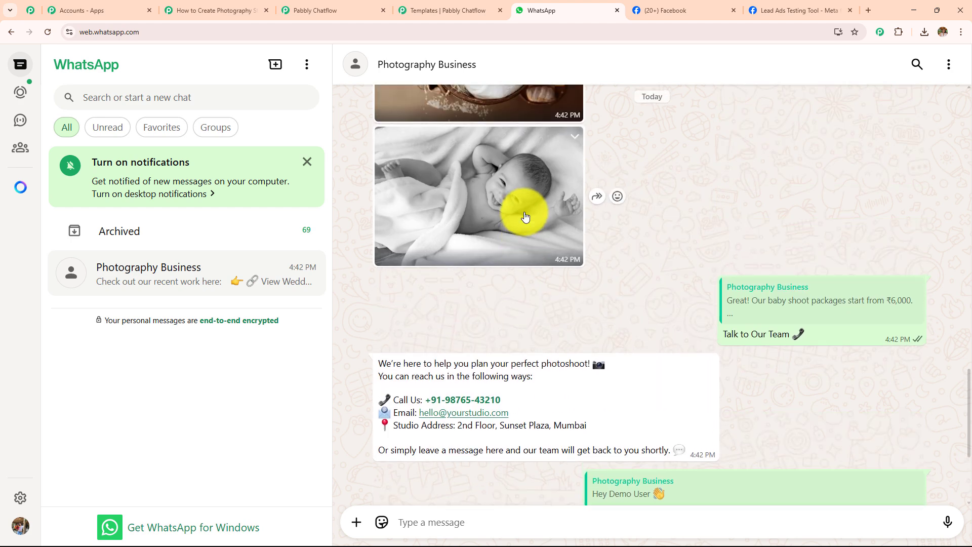
{"action": "scroll", "coordinate": [542, 262], "scroll_direction": "up", "scroll_amount": 15}
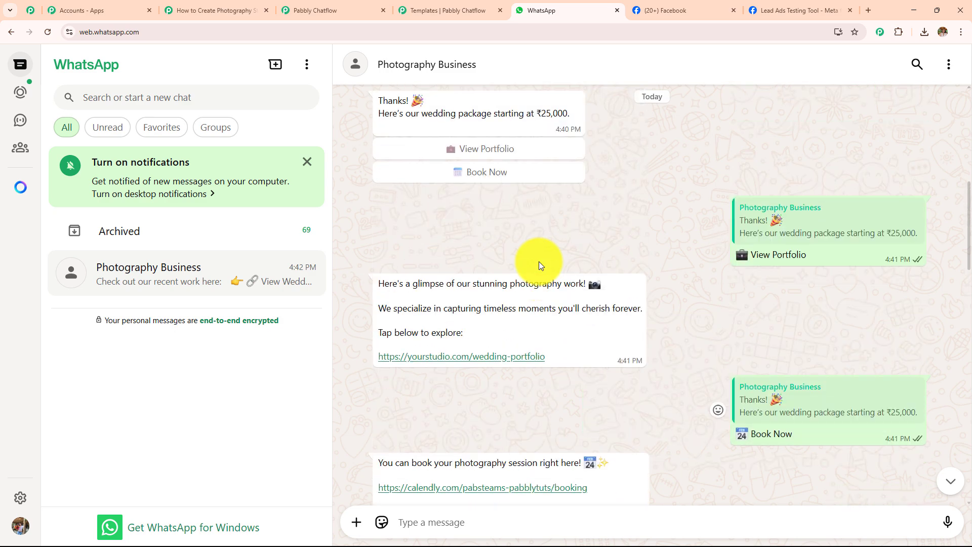
{"action": "scroll", "coordinate": [538, 263], "scroll_direction": "up", "scroll_amount": 15}
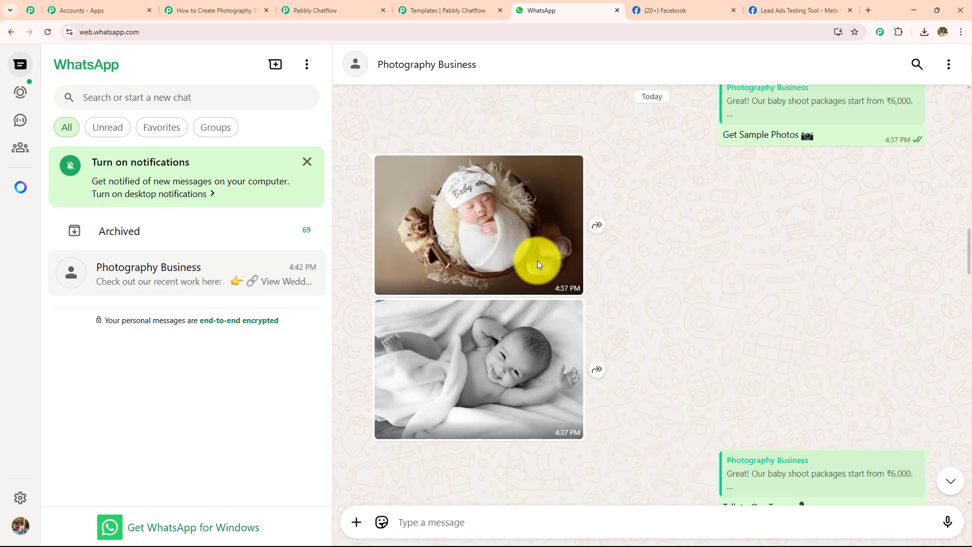
{"action": "scroll", "coordinate": [534, 261], "scroll_direction": "up", "scroll_amount": 5}
{"action": "left_click", "coordinate": [184, 8]}
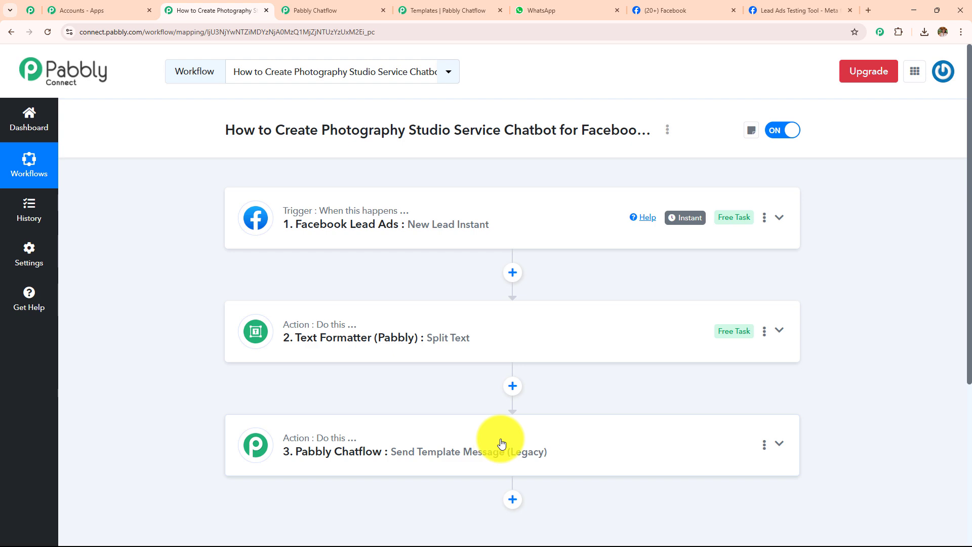
- Review the wedding and baby shoot branches of the chatbot flow in Pabbly Chatflow, and return to the Pabbly Connect workflow
{"action": "left_click", "coordinate": [324, 11]}
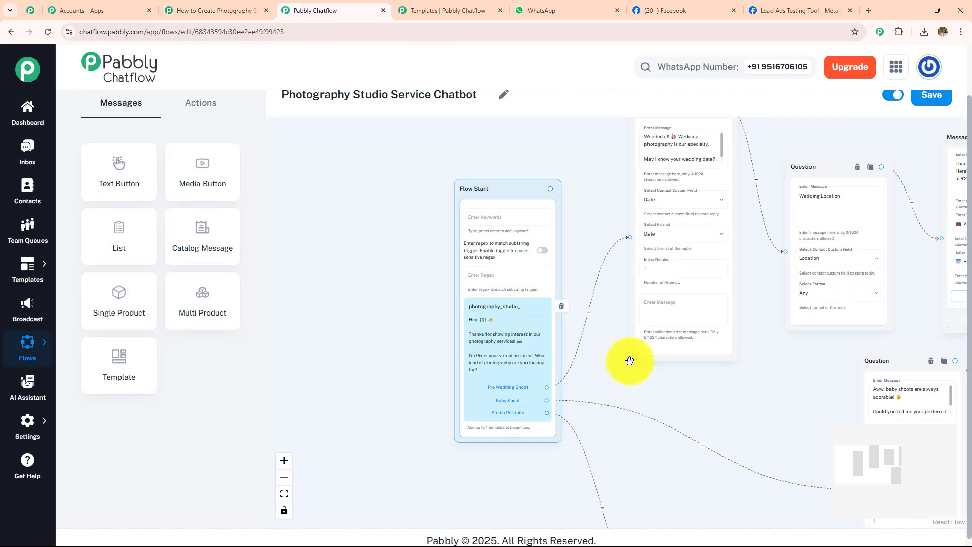
{"action": "scroll", "coordinate": [624, 360], "scroll_direction": "down", "scroll_amount": 2}
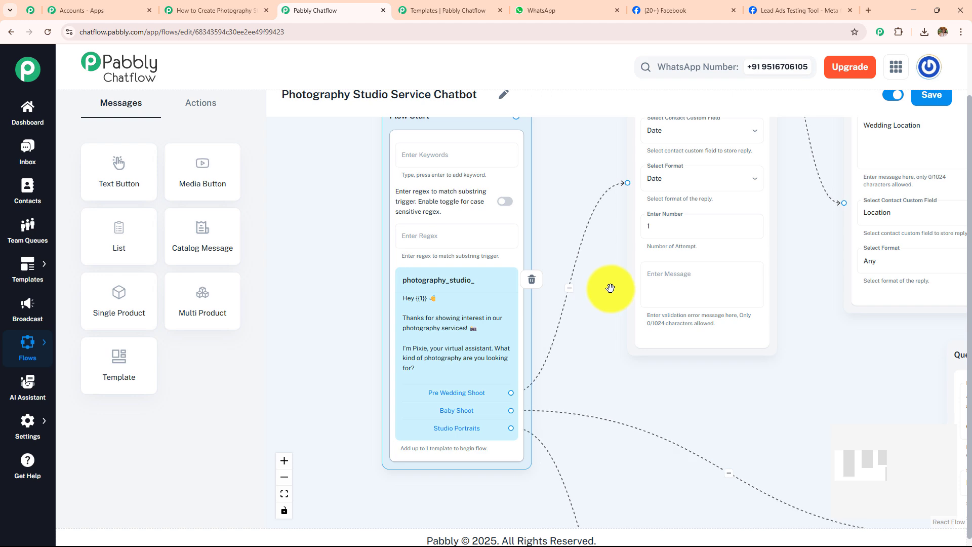
{"action": "left_click_drag", "start_coordinate": [603, 291], "coordinate": [536, 420]}
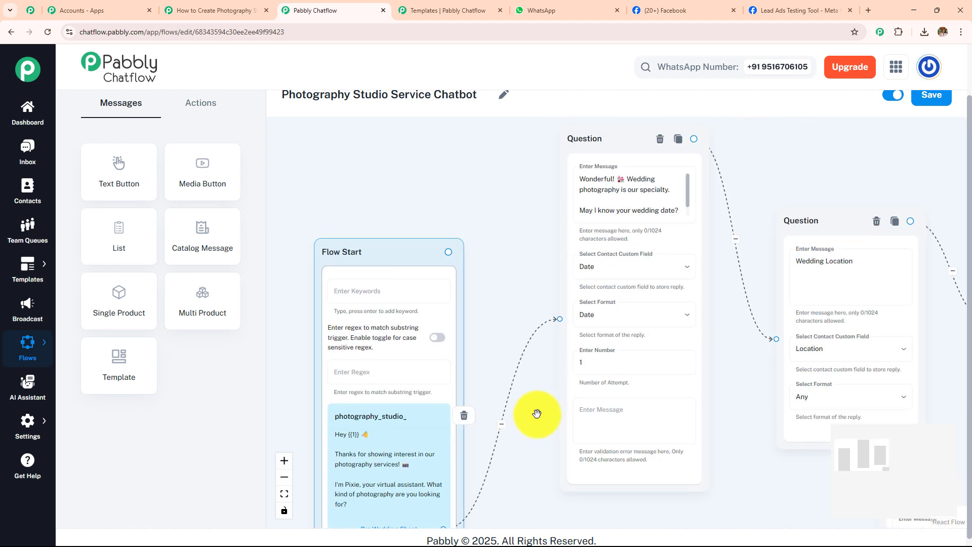
{"action": "left_click_drag", "start_coordinate": [757, 373], "coordinate": [558, 369]}
{"action": "scroll", "coordinate": [557, 367], "scroll_direction": "down", "scroll_amount": 3}
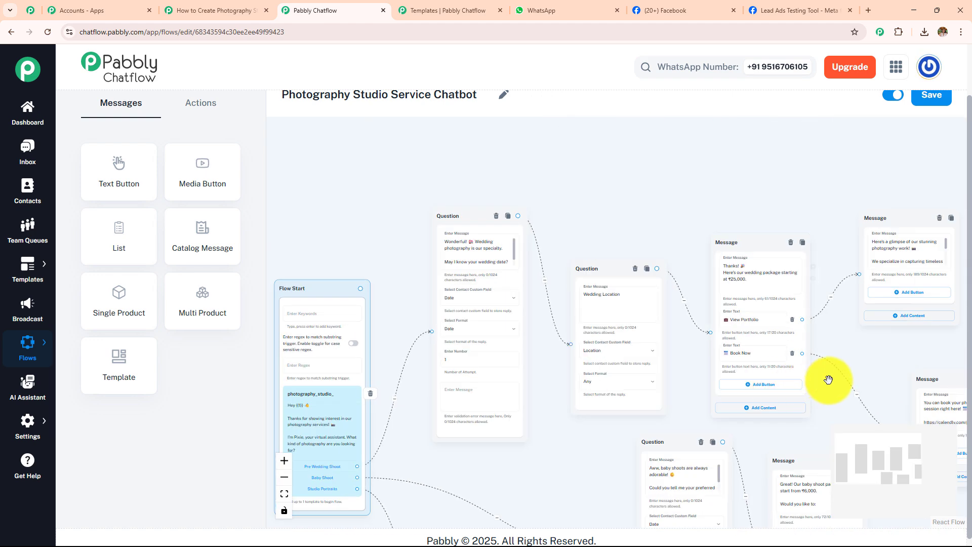
{"action": "left_click_drag", "start_coordinate": [671, 257], "coordinate": [453, 105]}
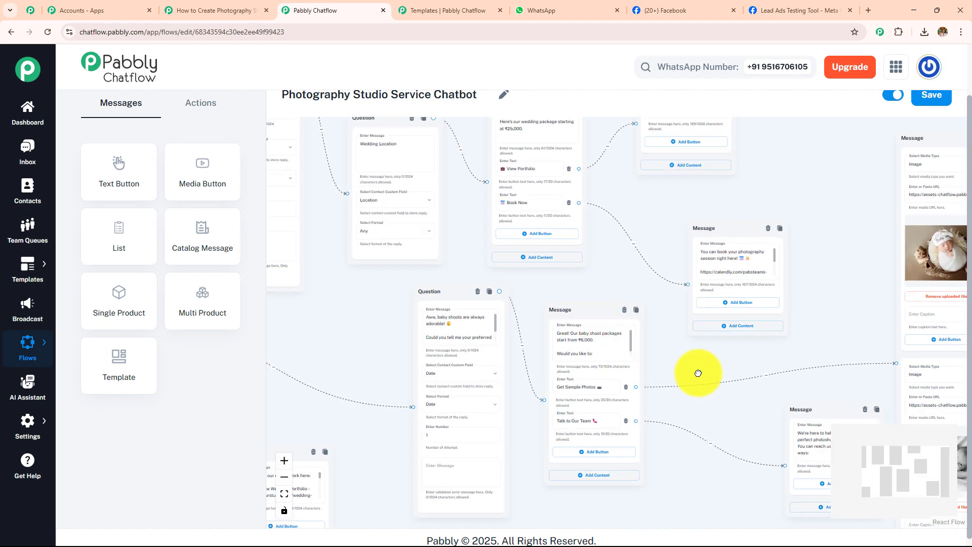
{"action": "left_click_drag", "start_coordinate": [696, 373], "coordinate": [578, 329]}
{"action": "left_click_drag", "start_coordinate": [648, 352], "coordinate": [771, 256]}
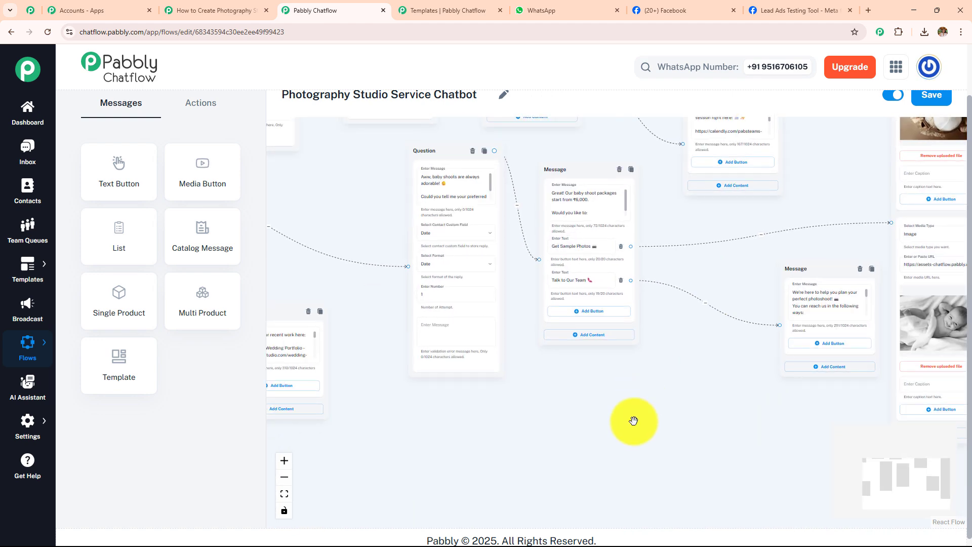
{"action": "left_click_drag", "start_coordinate": [595, 405], "coordinate": [682, 392]}
{"action": "left_click", "coordinate": [251, 9]}
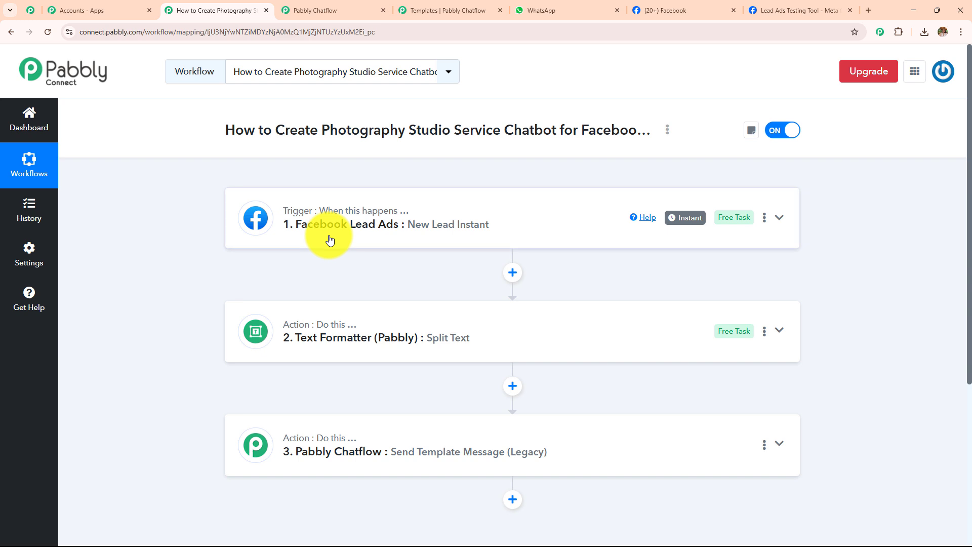